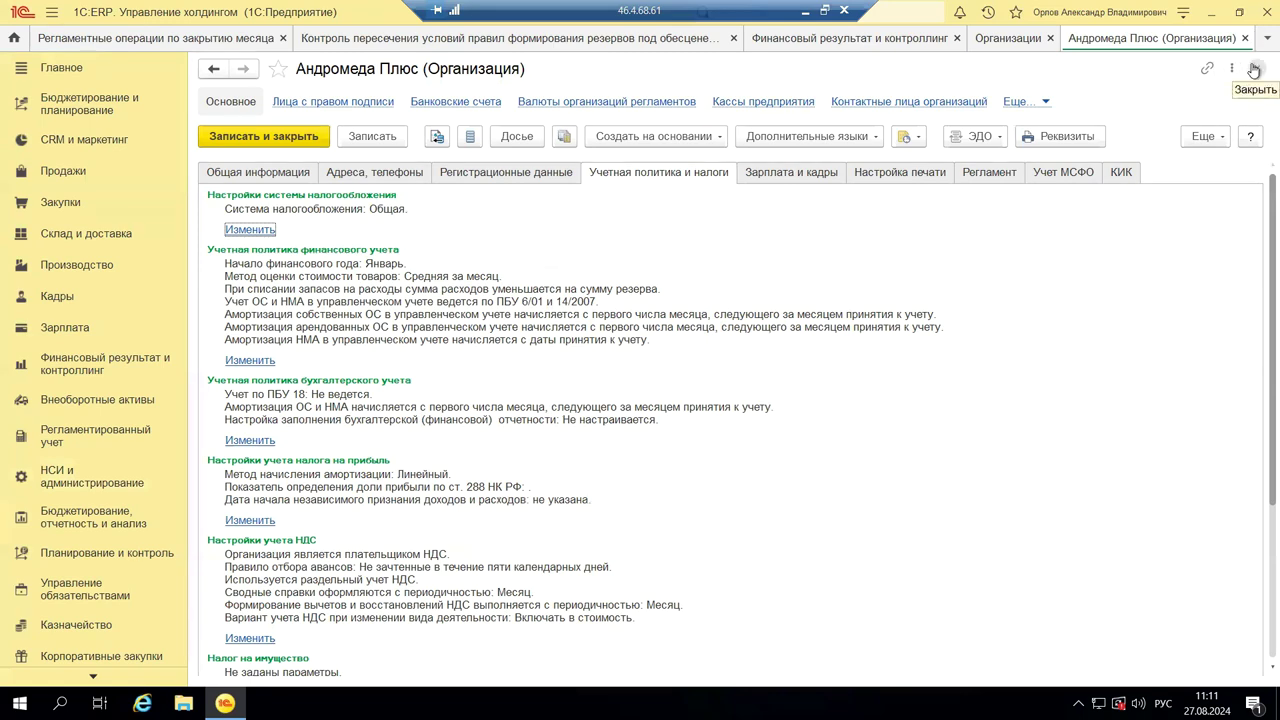
- Close the Андромеда Плюс organization card and the Организации list
left_click(1255, 68)
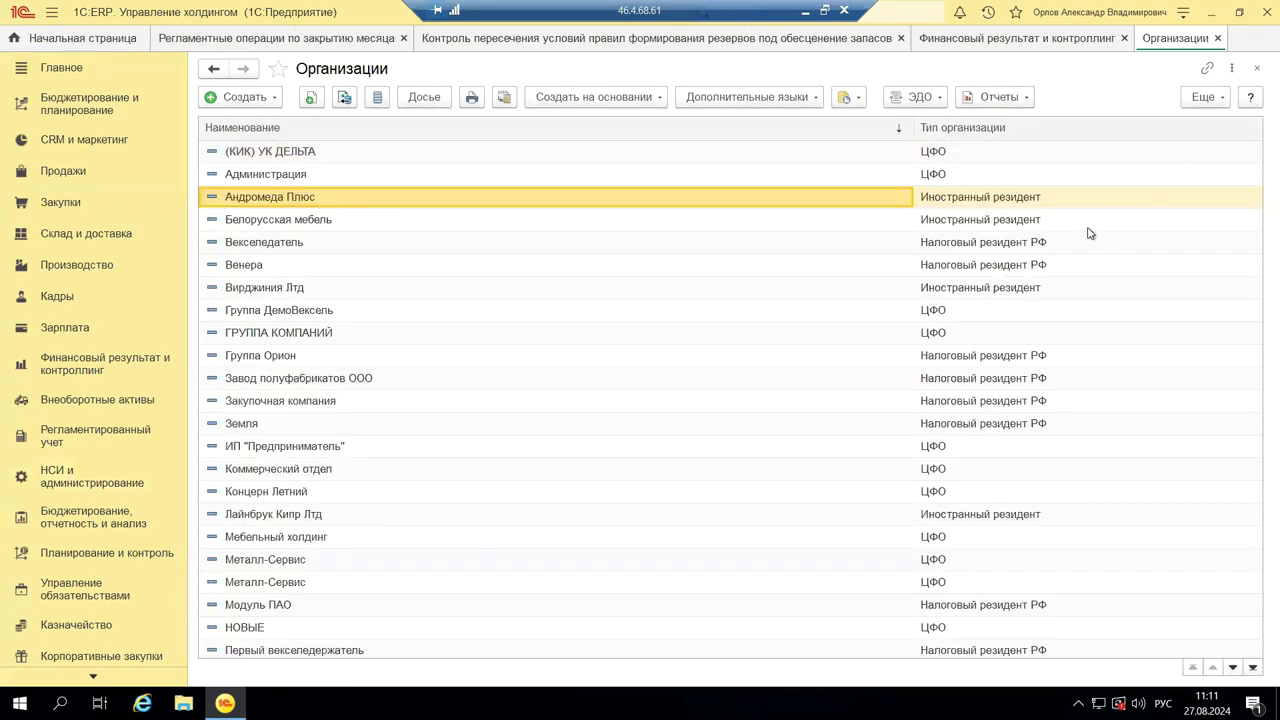
left_click(1255, 67)
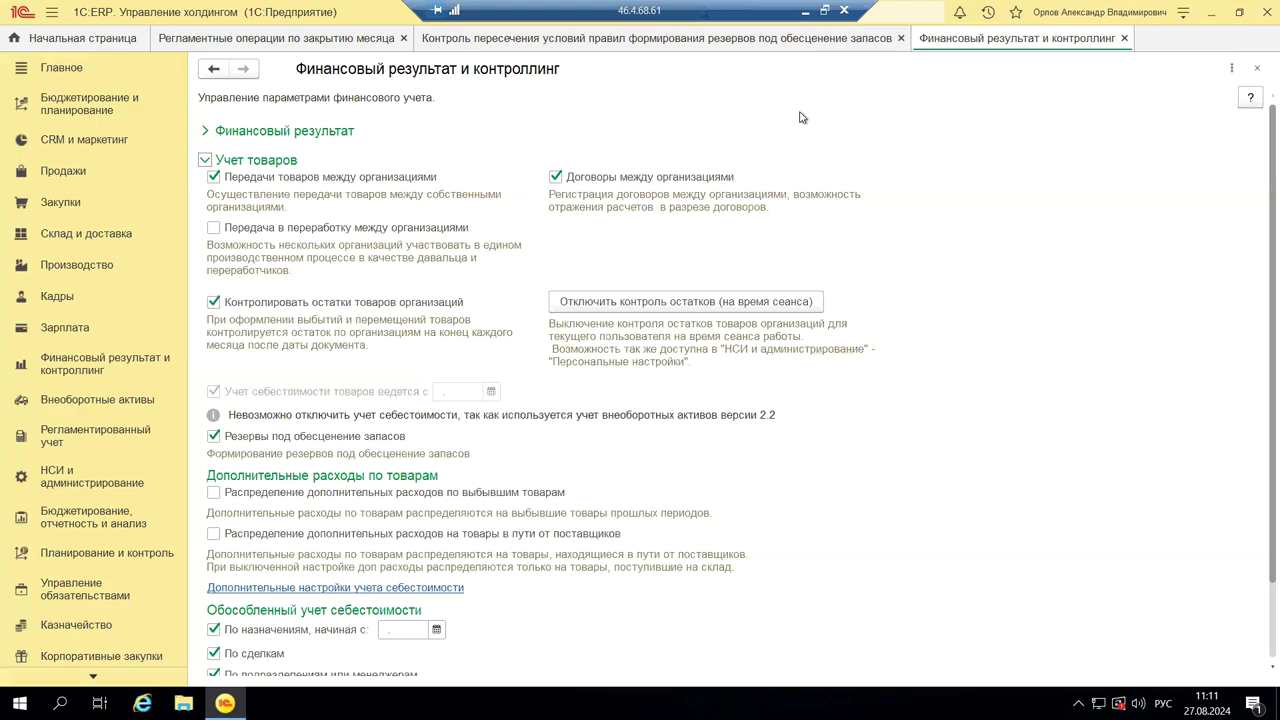
- Switch to the PowerPoint presentation and show slide 9 on creating rules for inventory write-down reserves
left_click(805, 12)
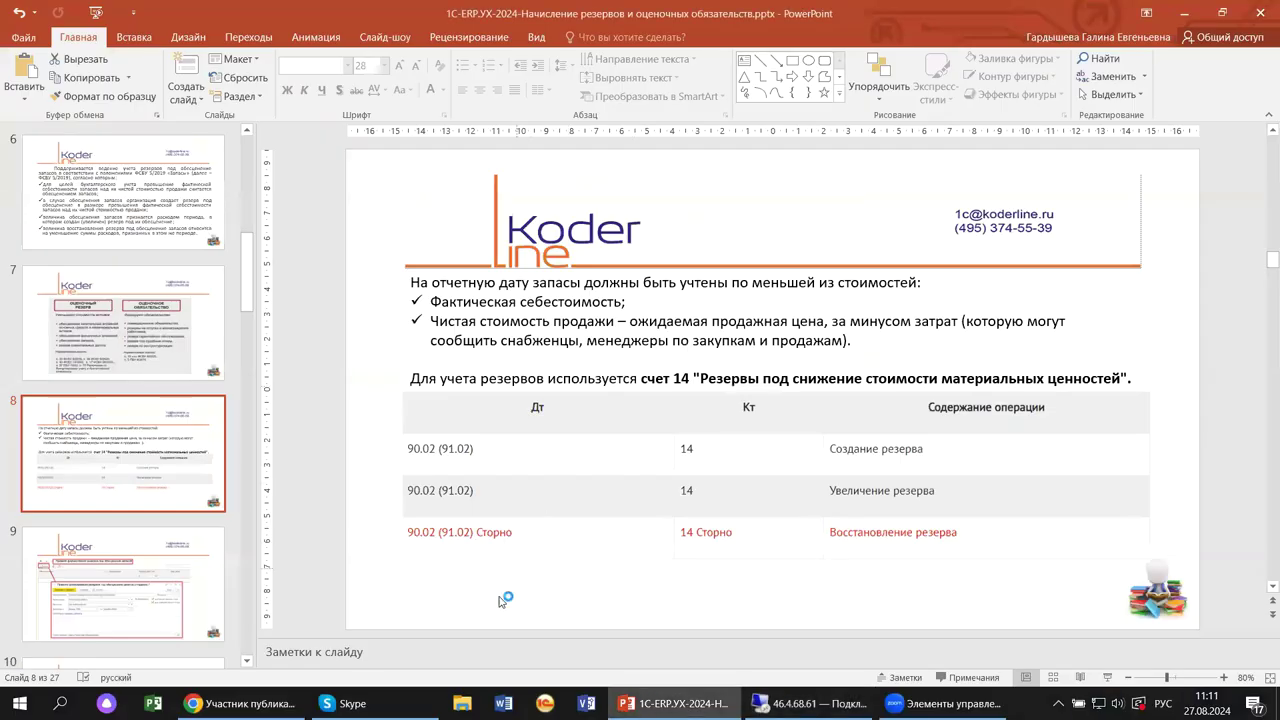
scroll(160, 614, "down", 2)
scroll(160, 612, "down", 2)
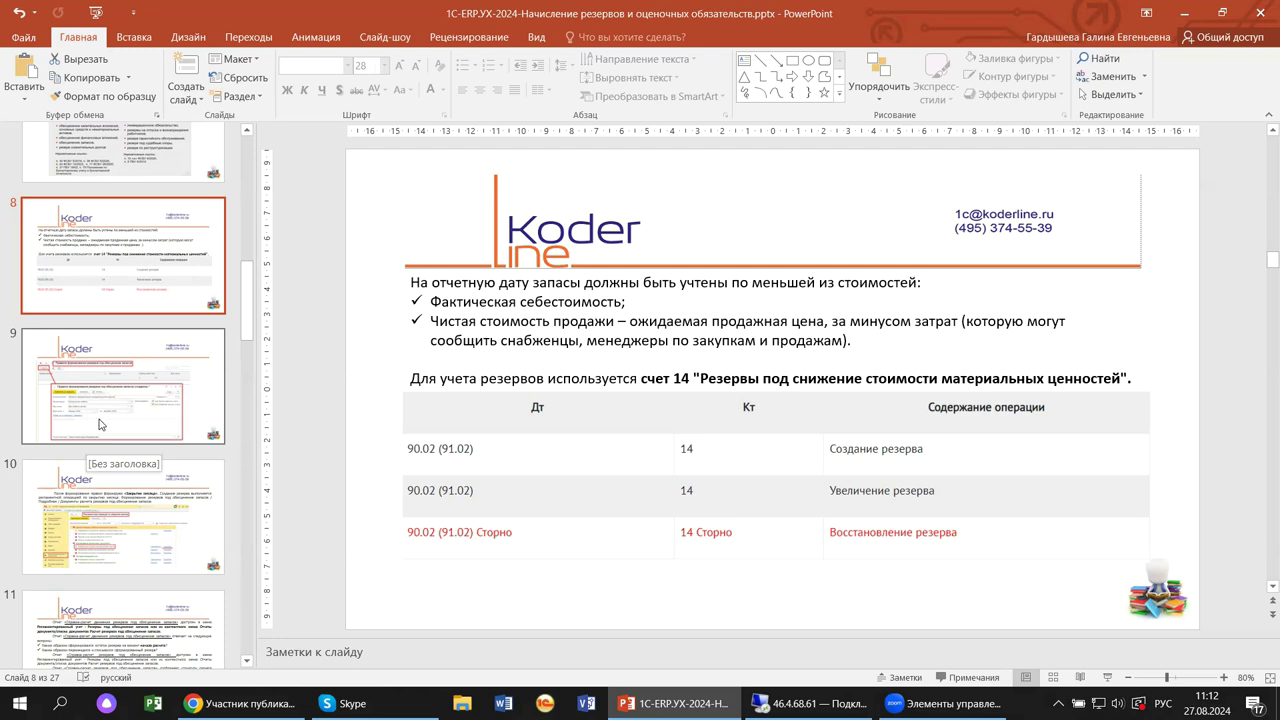
left_click(100, 424)
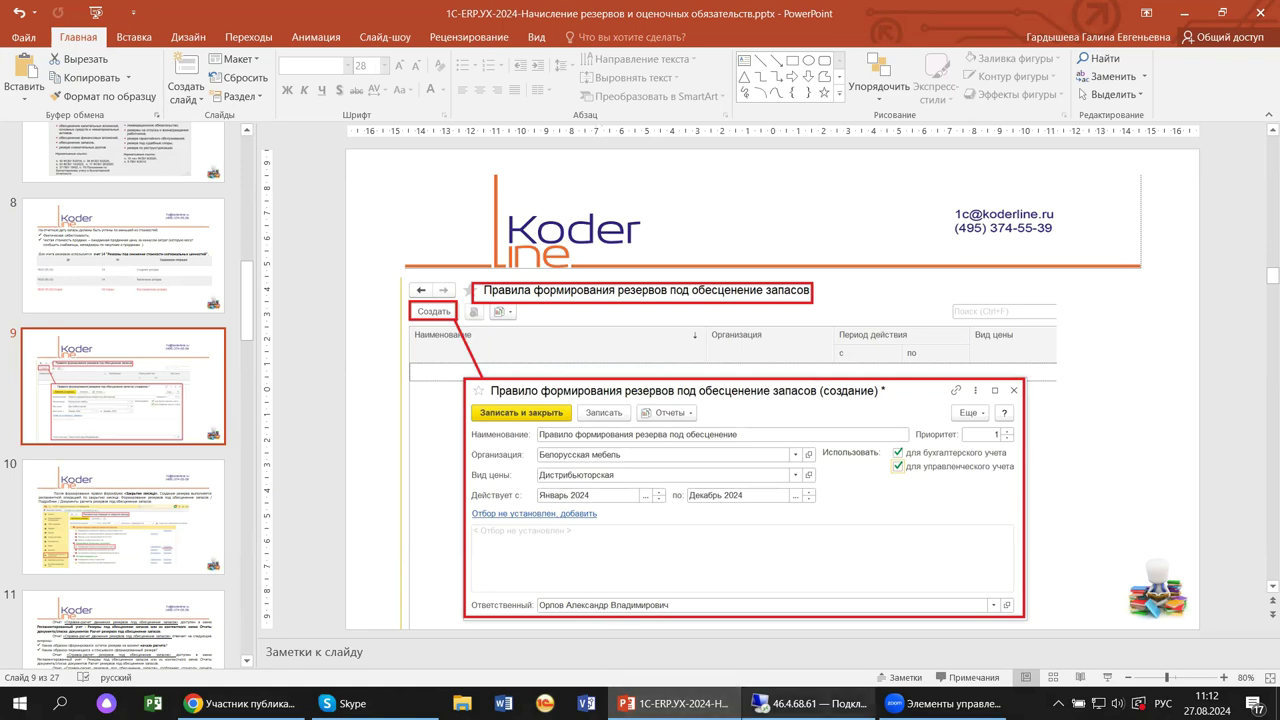
- Return to the 1C session, close the financial accounting settings and open the тест rule in Правила формирования резервов под обесценение запасов
left_click(715, 678)
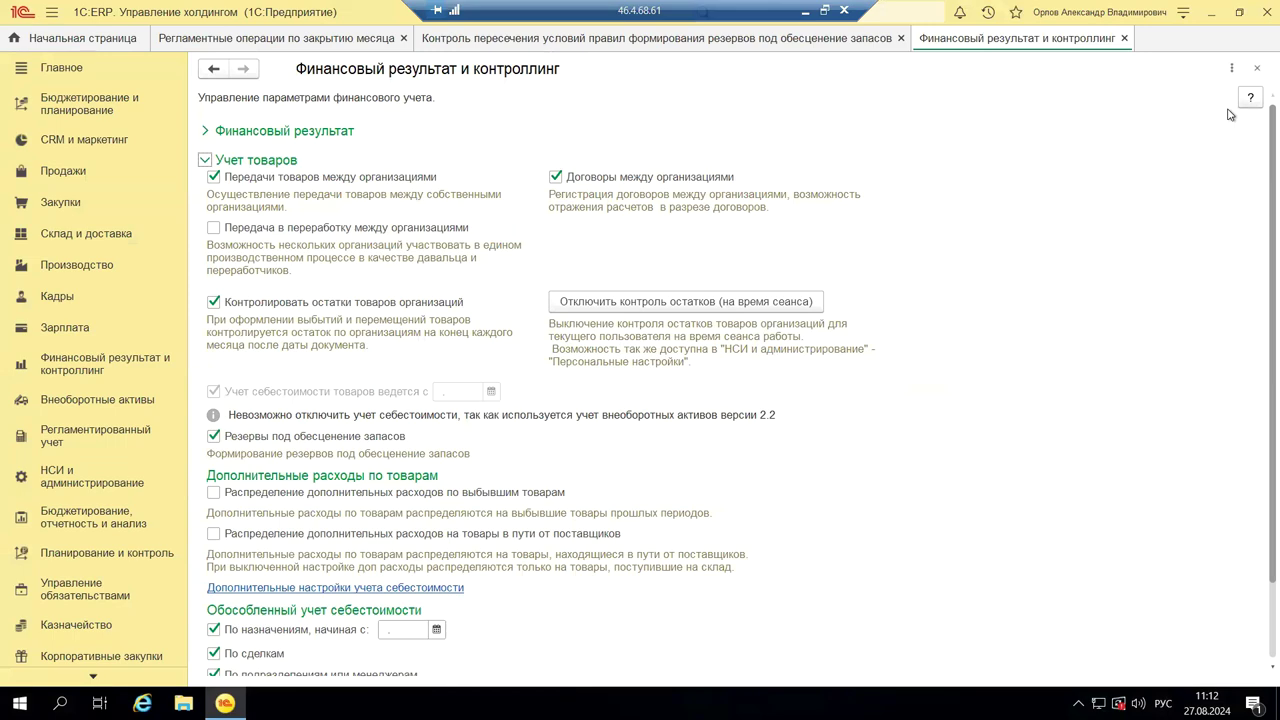
left_click(1124, 38)
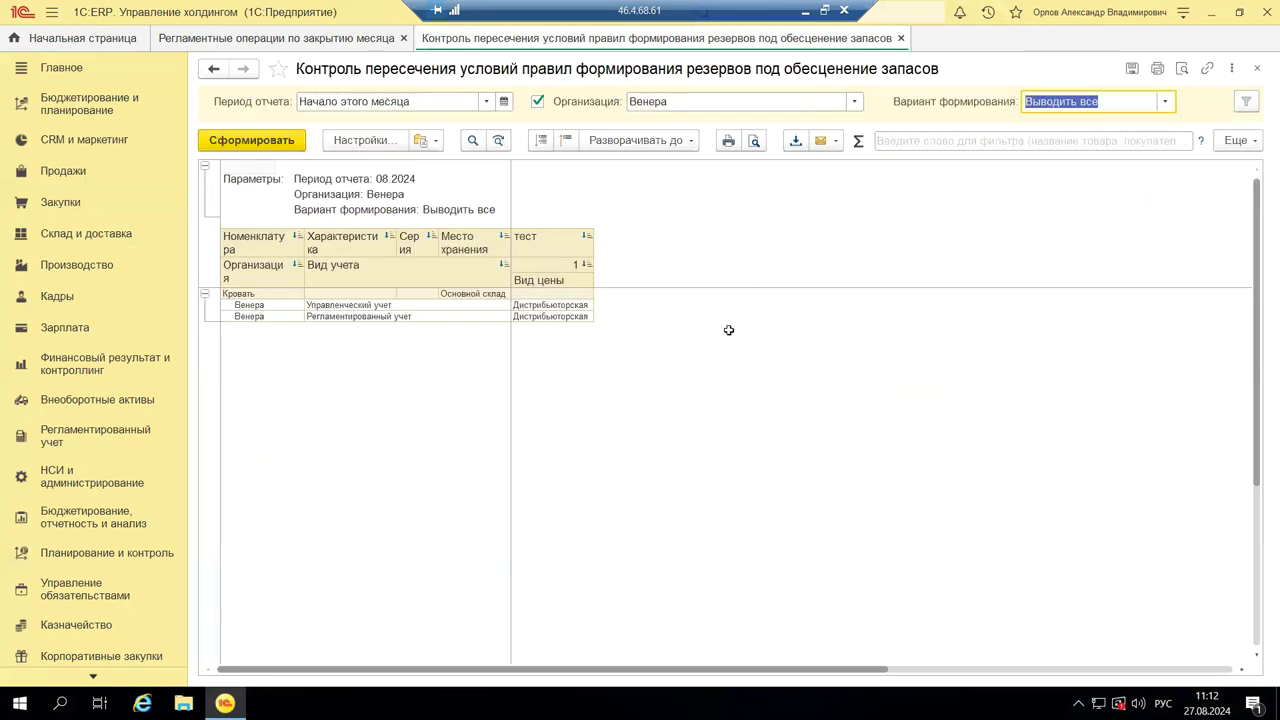
left_click(117, 440)
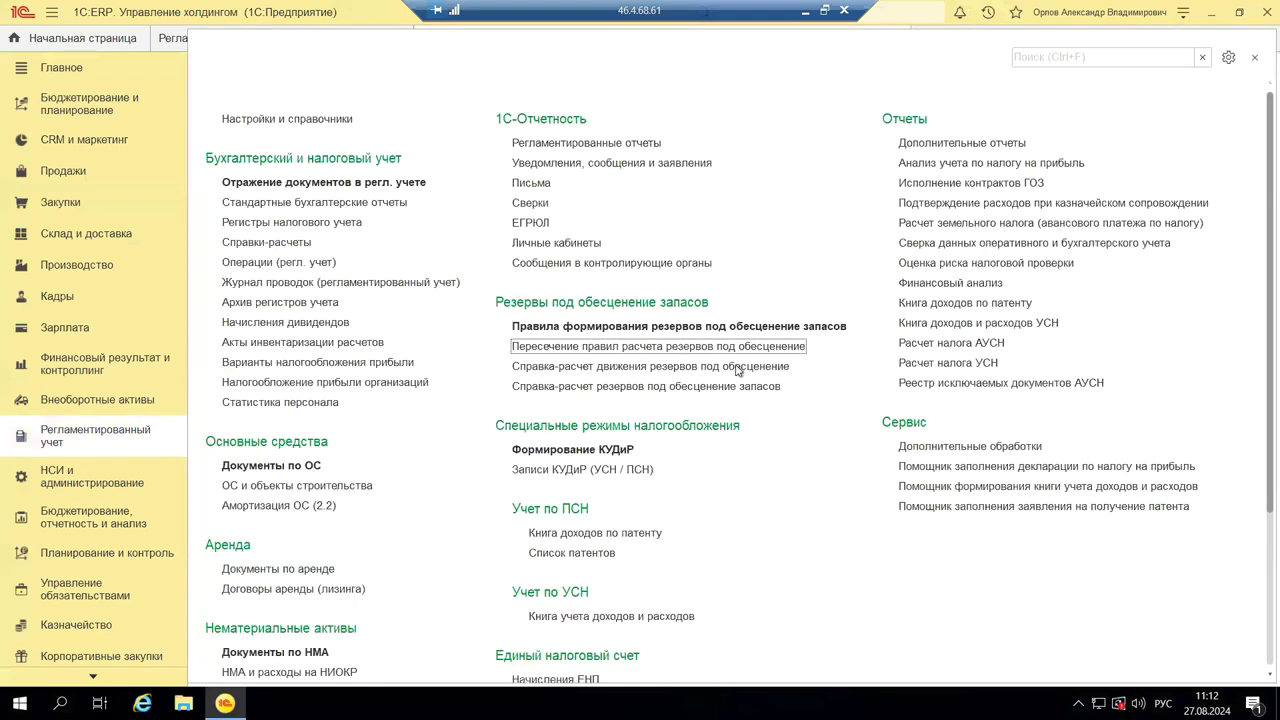
left_click(547, 331)
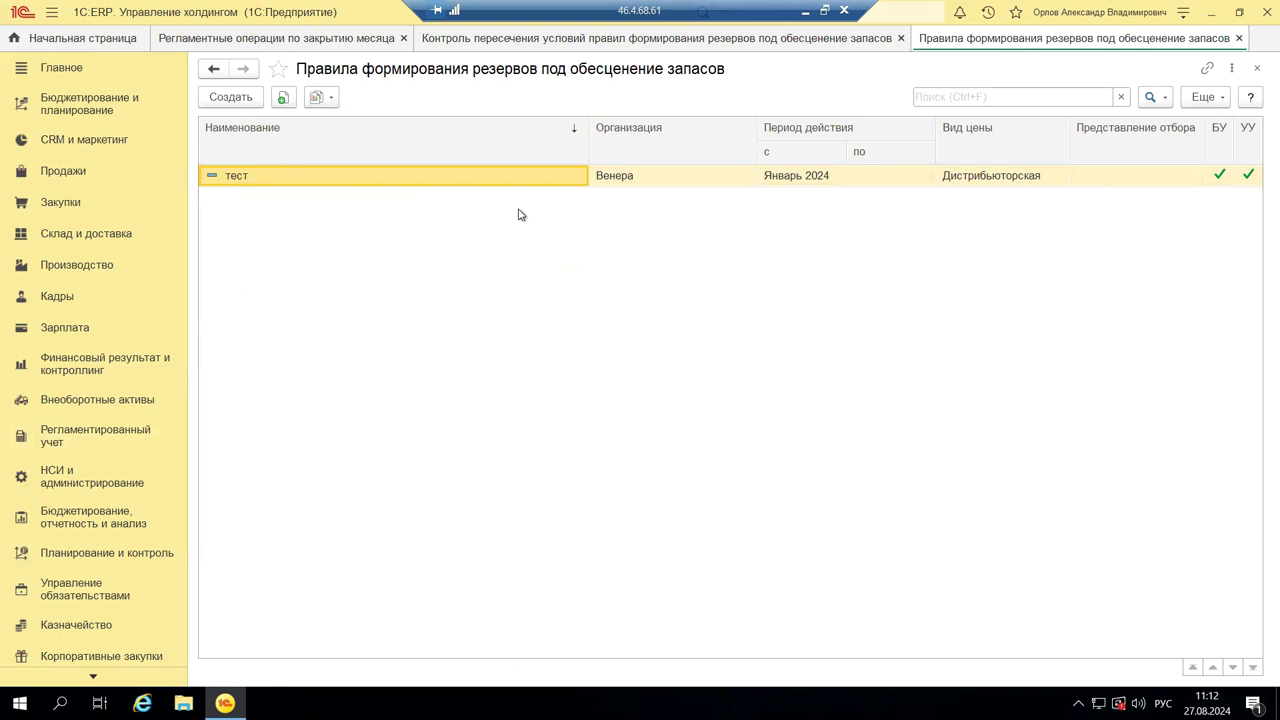
double_click(262, 181)
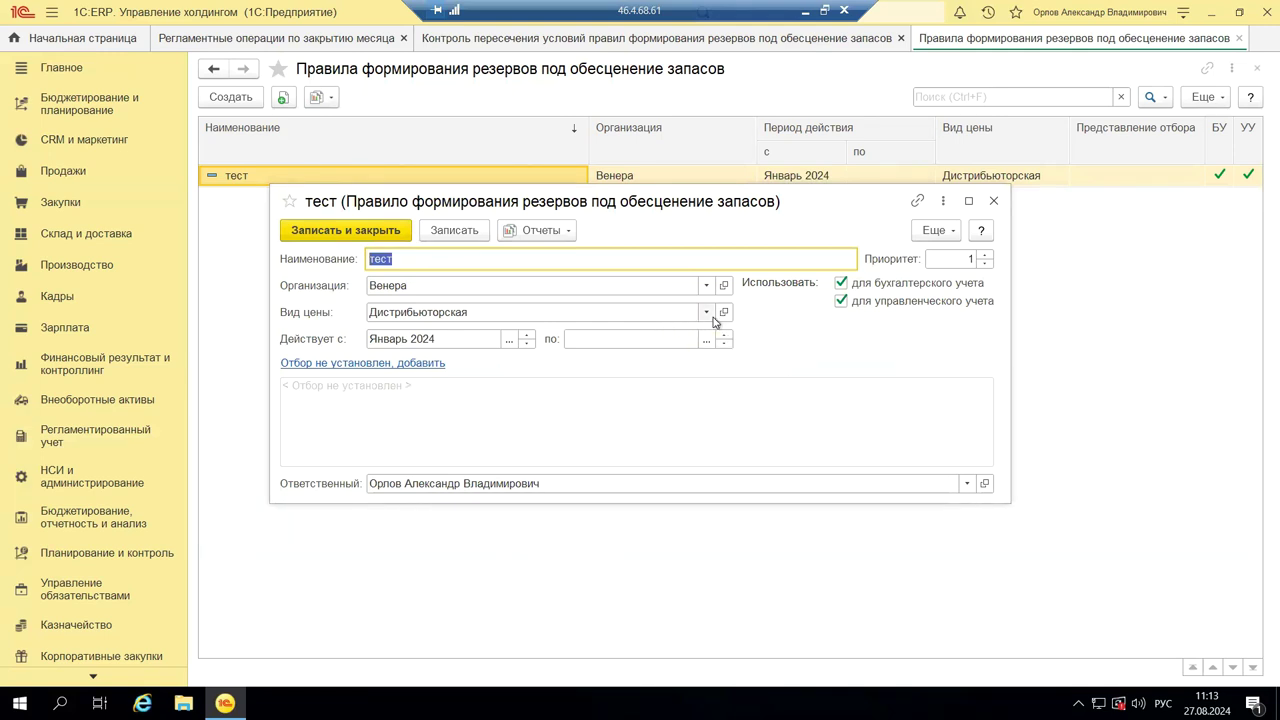
- View the blank creation form for a price type from the full Виды цен list, and choose Дистрибьюторская for the rule
left_click(710, 314)
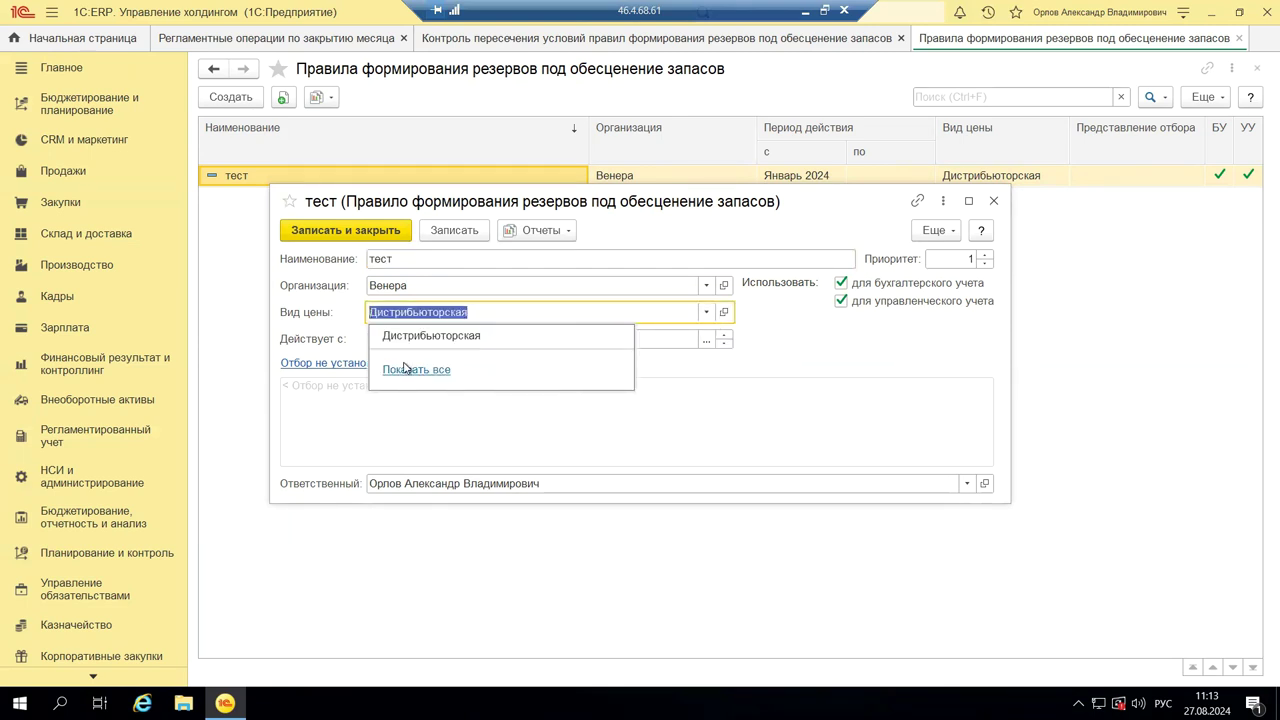
left_click(408, 371)
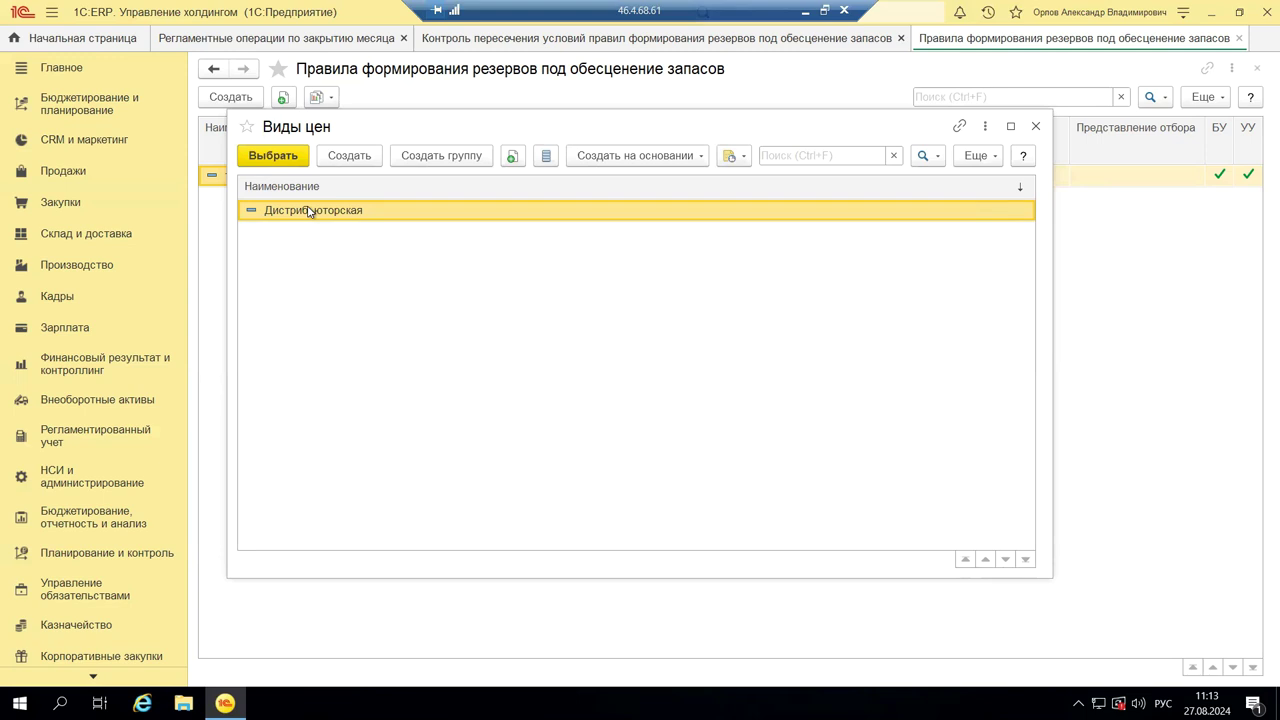
left_click(334, 158)
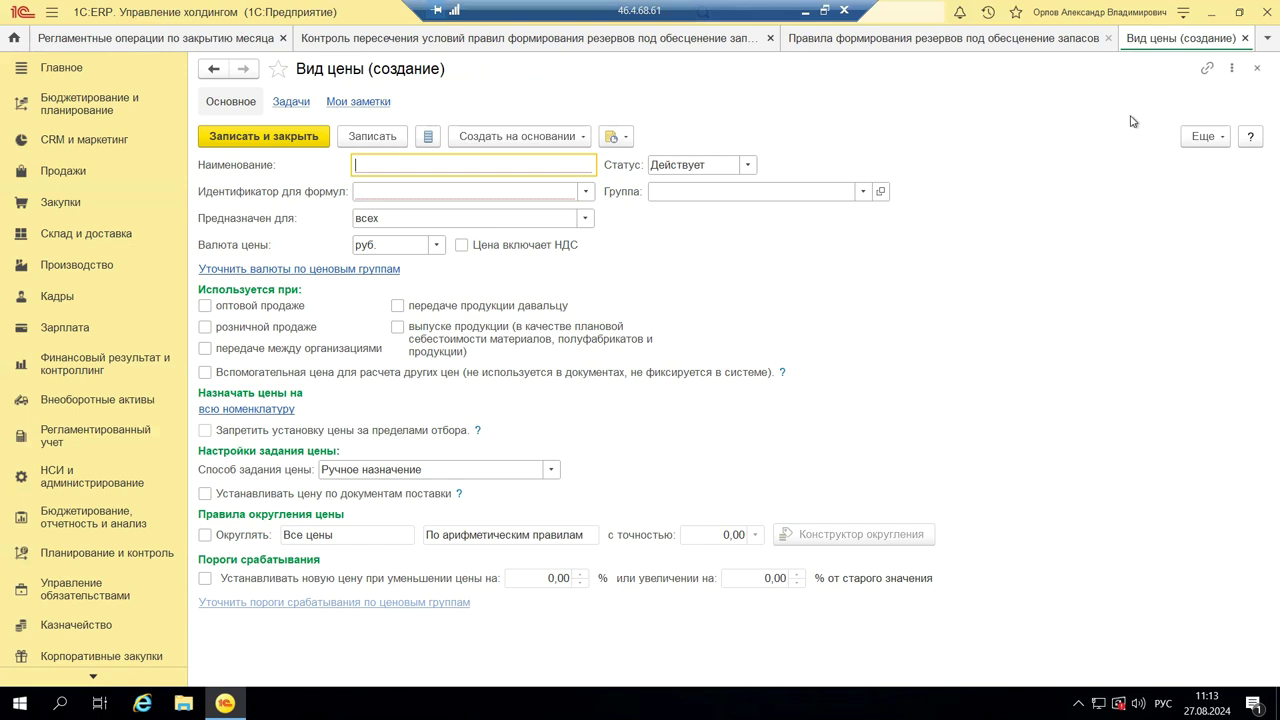
left_click(1257, 67)
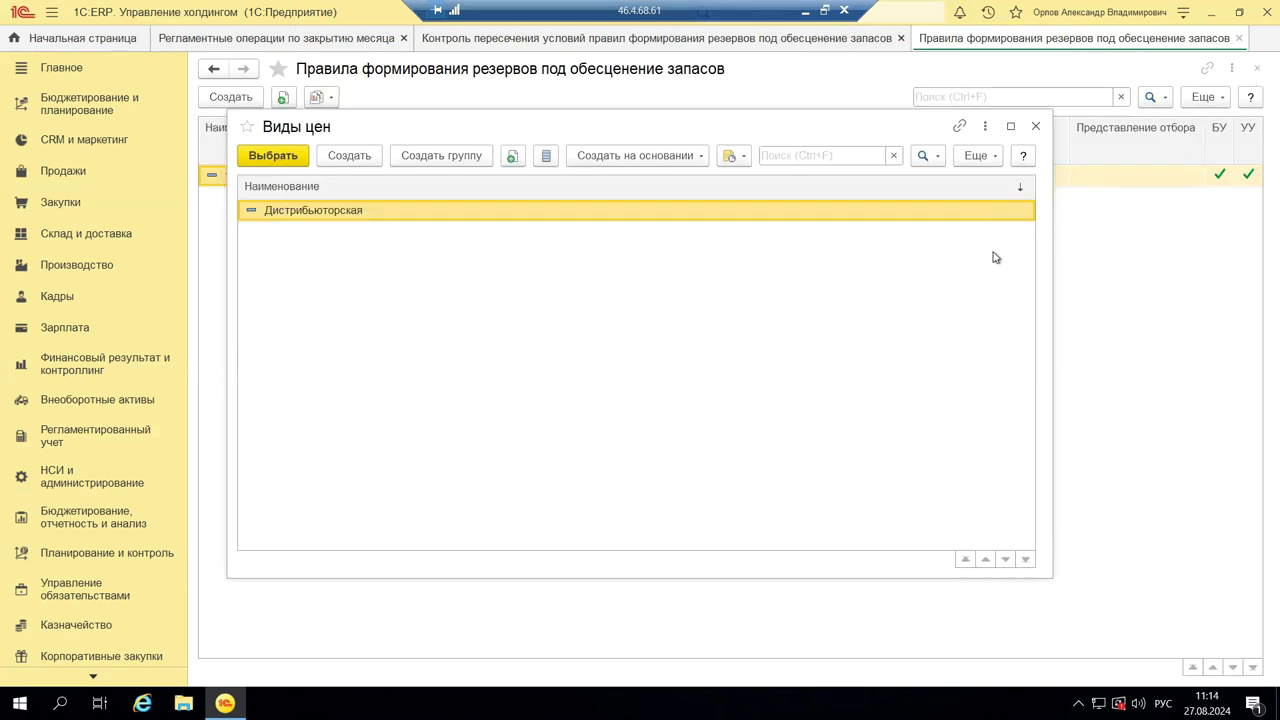
left_click(288, 164)
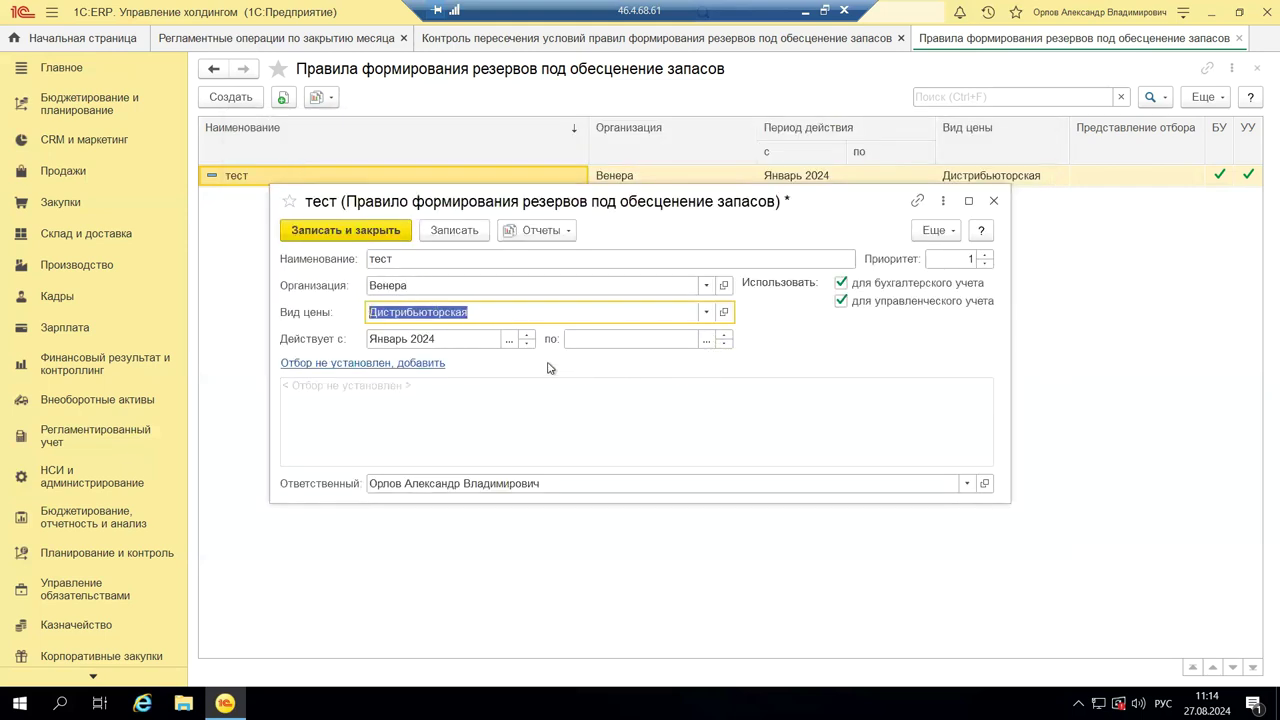
- Examine the rule's end period and priority fields, and read the help page on reserve formation rules
left_click(607, 338)
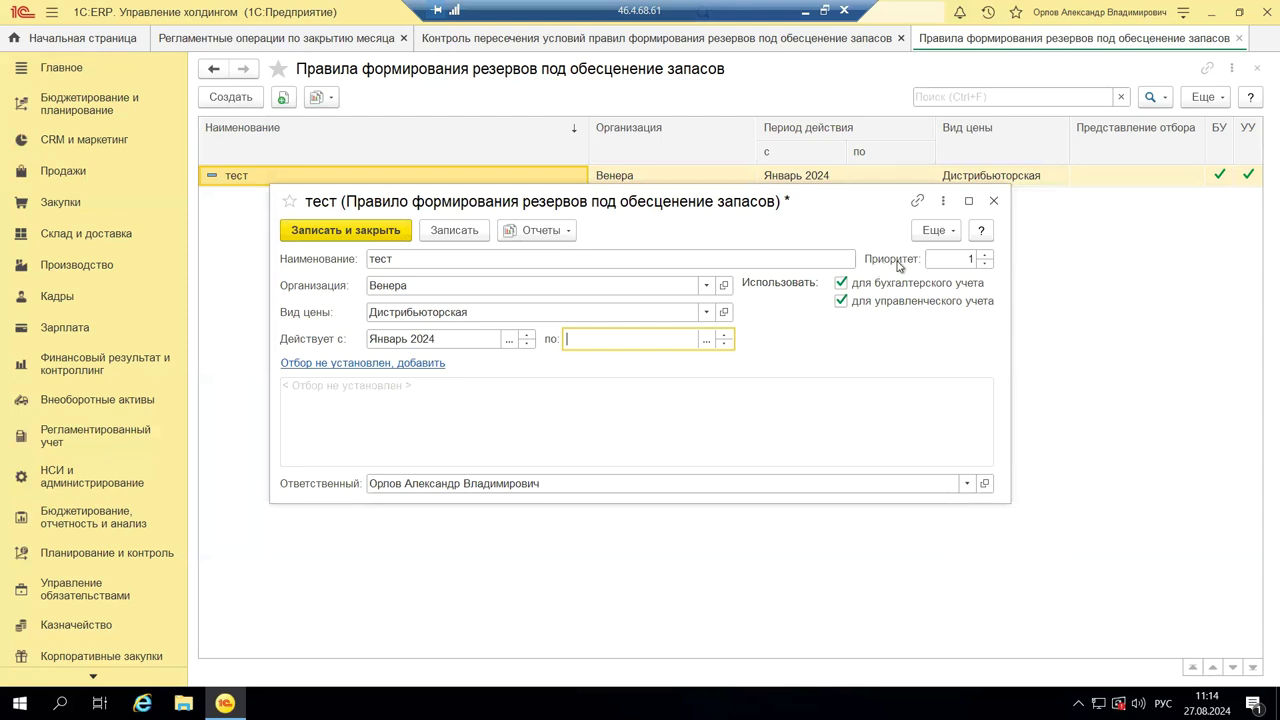
left_click(985, 256)
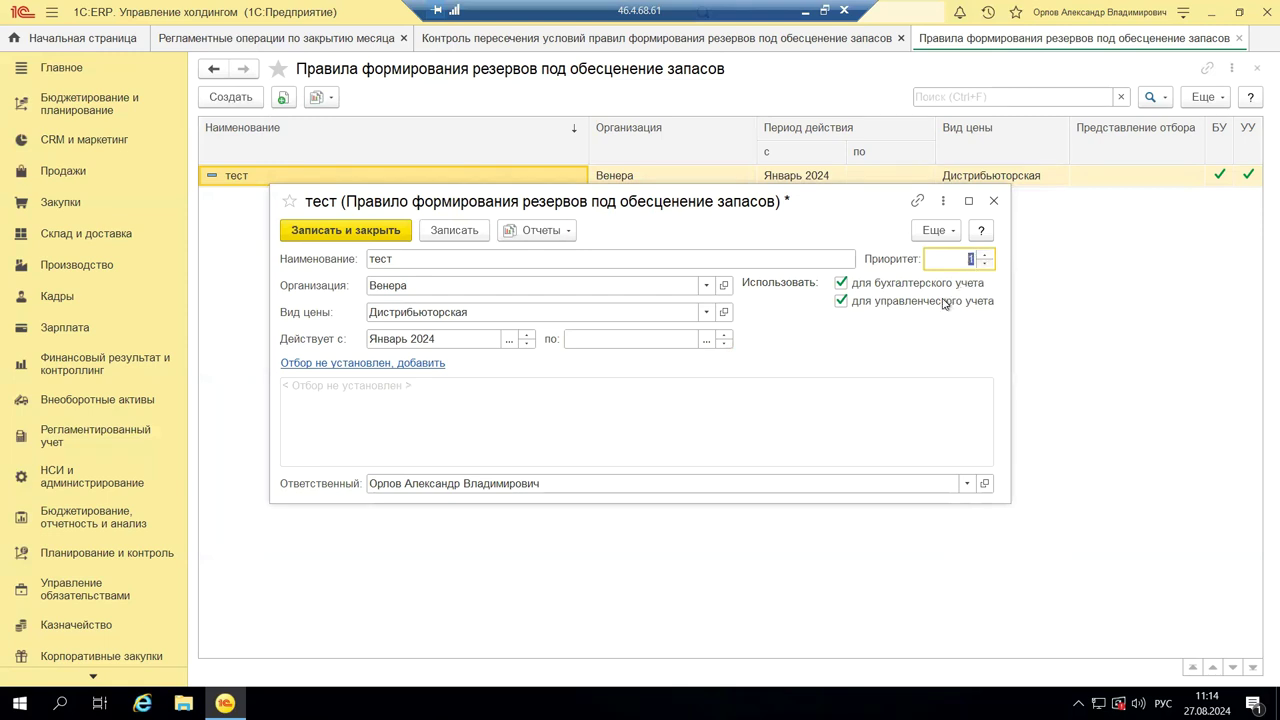
left_click(974, 238)
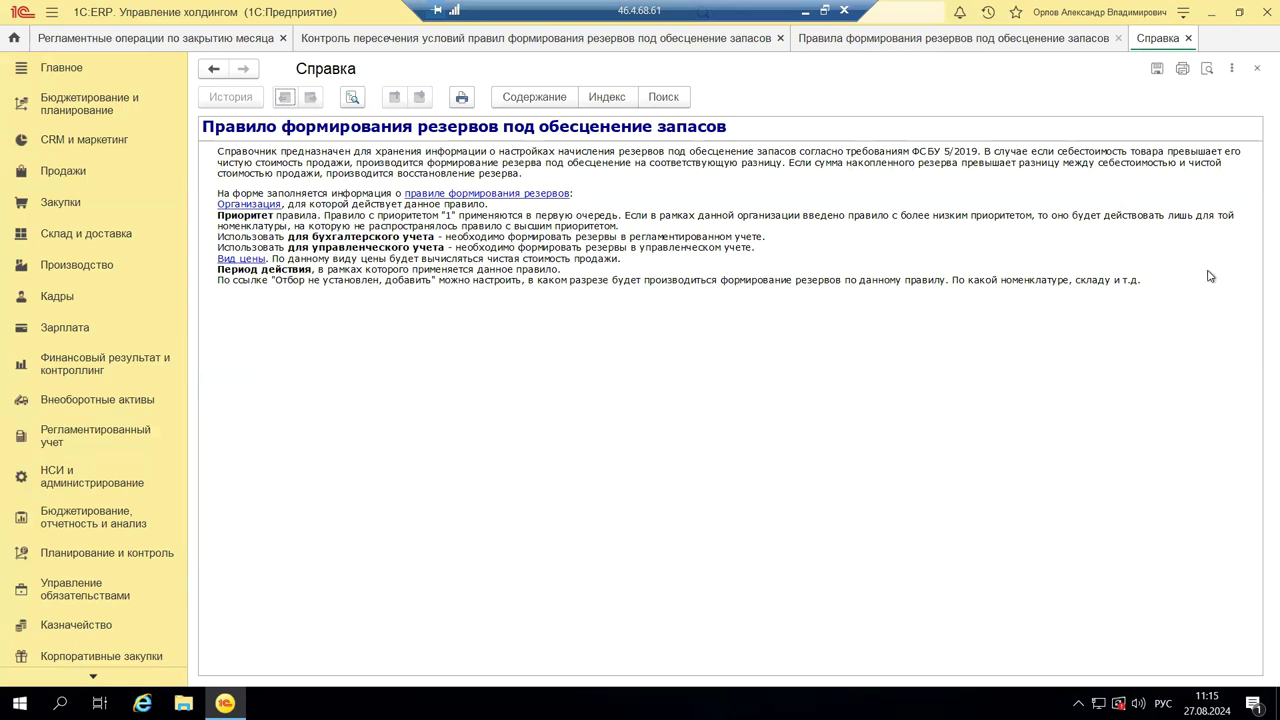
left_click(1259, 70)
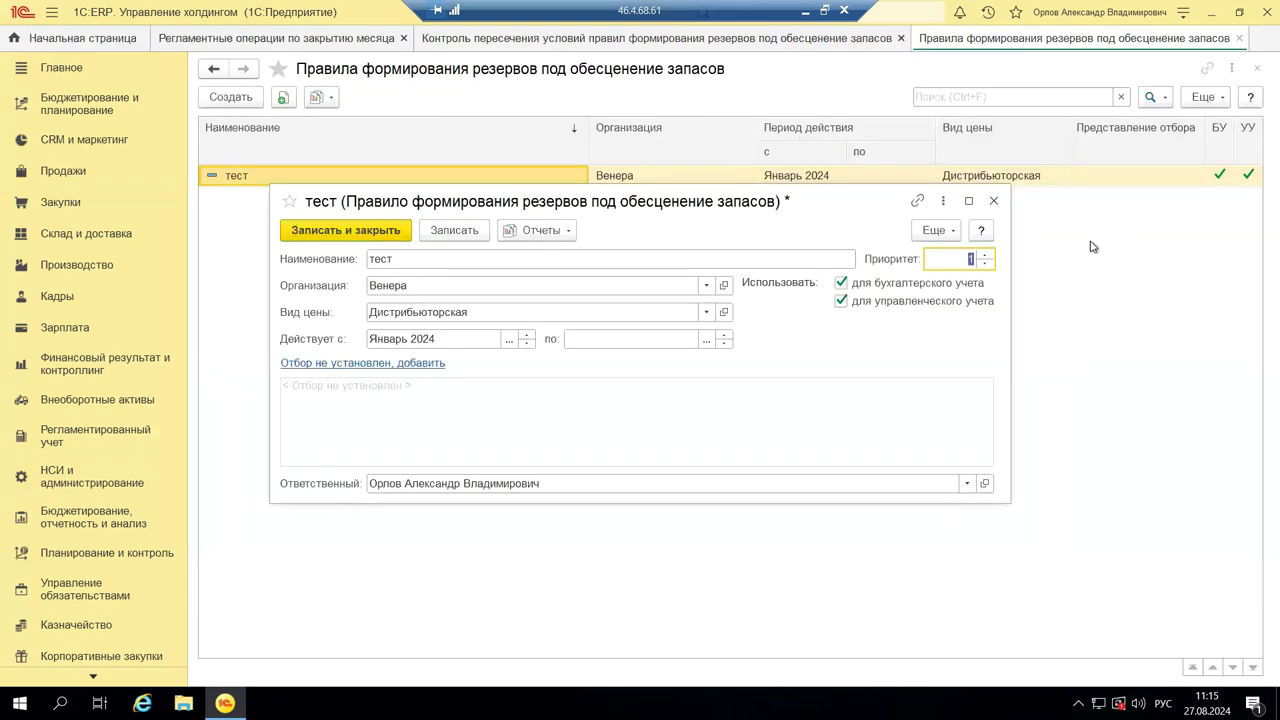
left_click(937, 231)
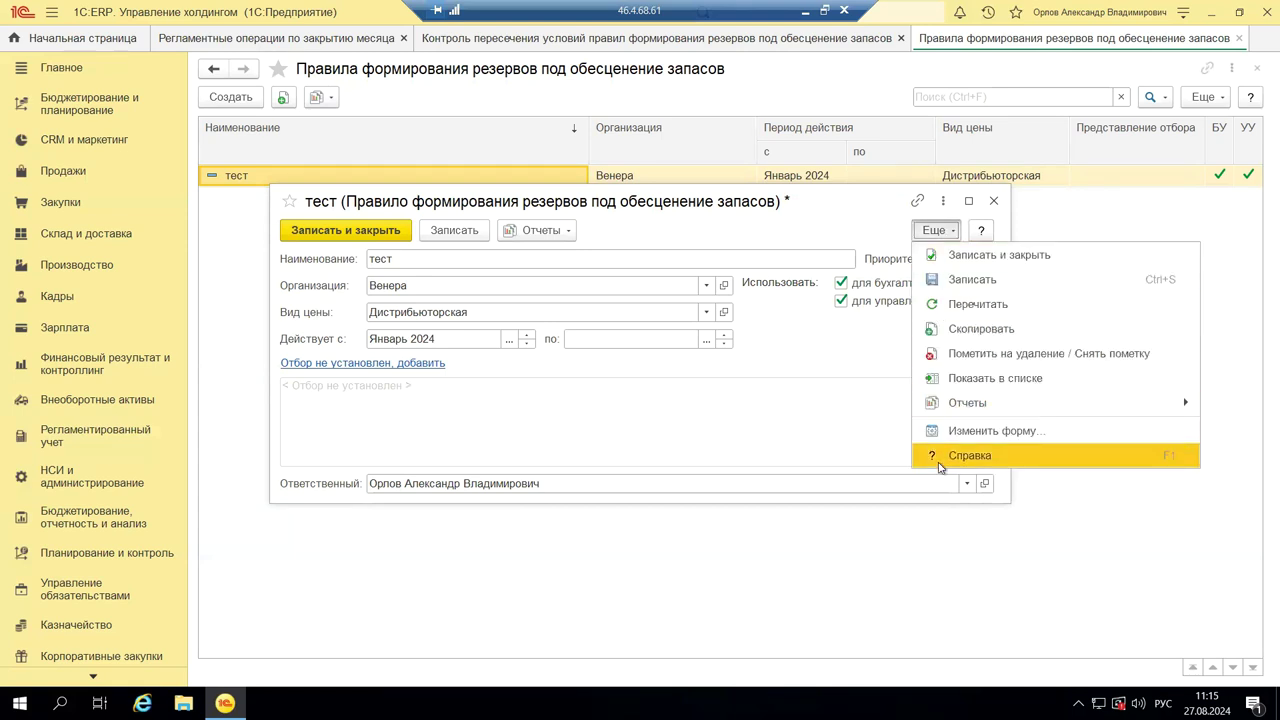
left_click(969, 455)
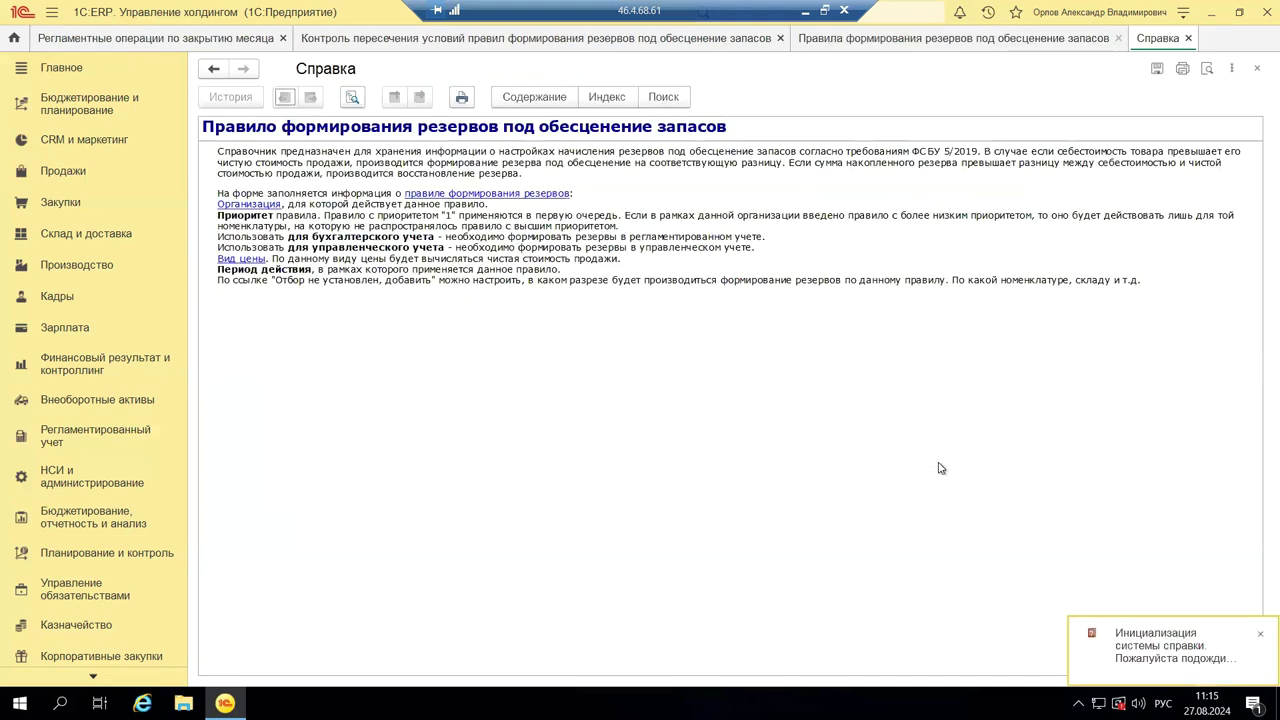
left_click(1253, 68)
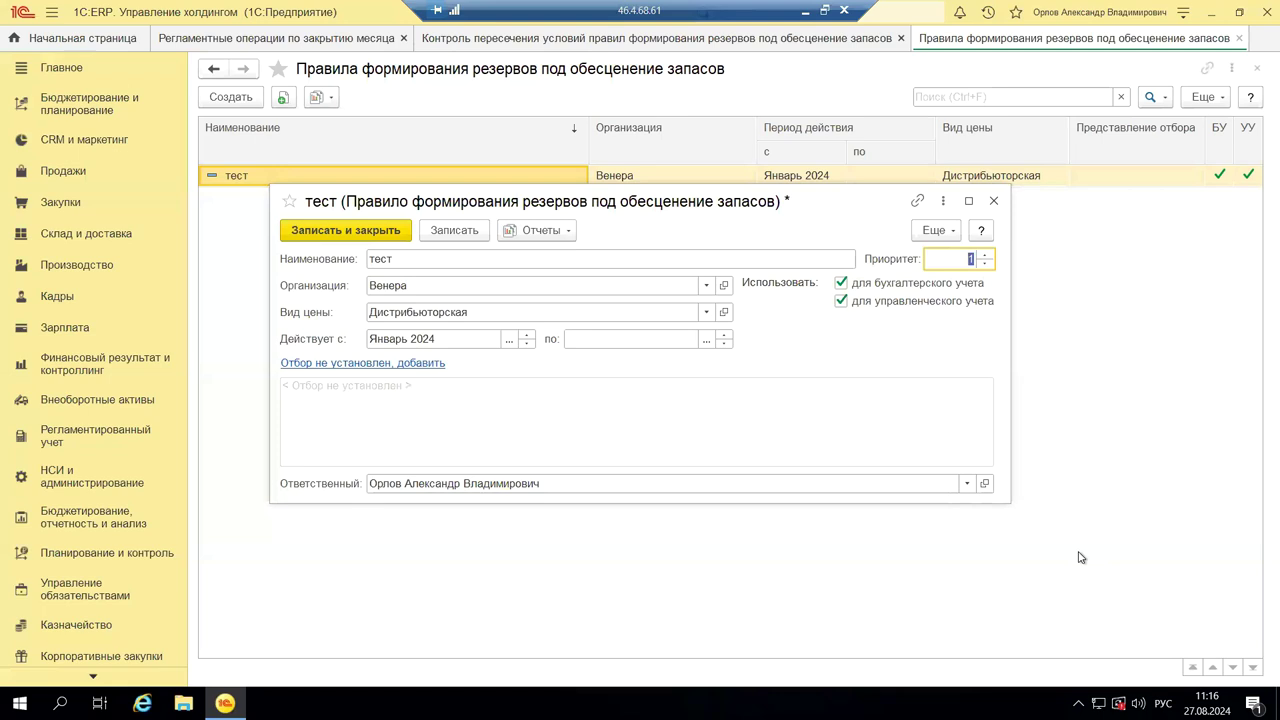
- View the full user list offered for the rule's Ответственный field and leave it without choosing anyone
left_click(965, 487)
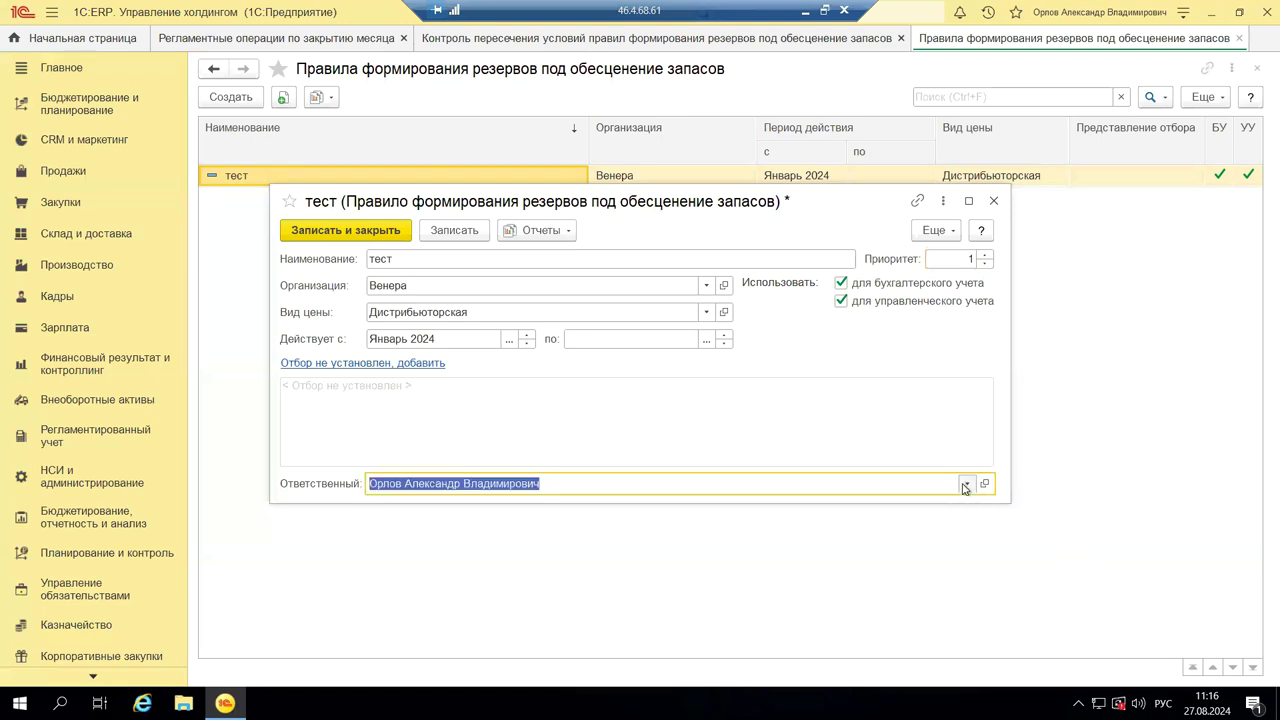
left_click(410, 592)
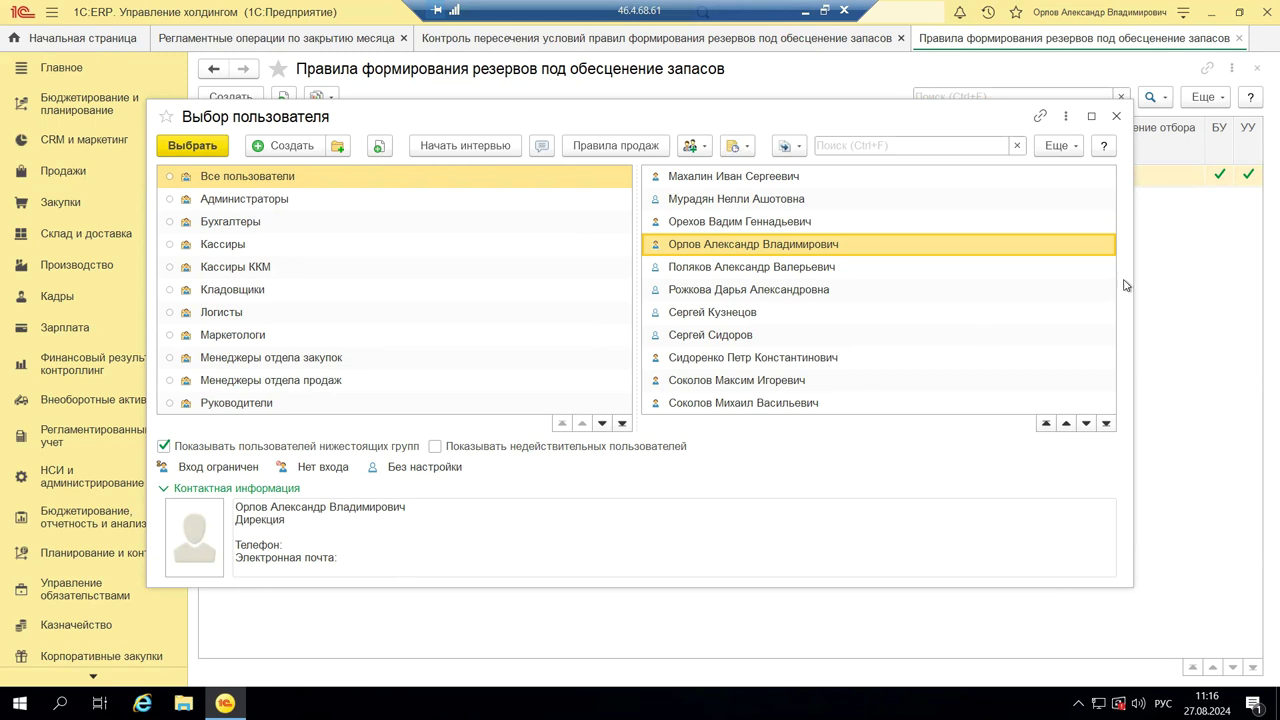
left_click(1117, 117)
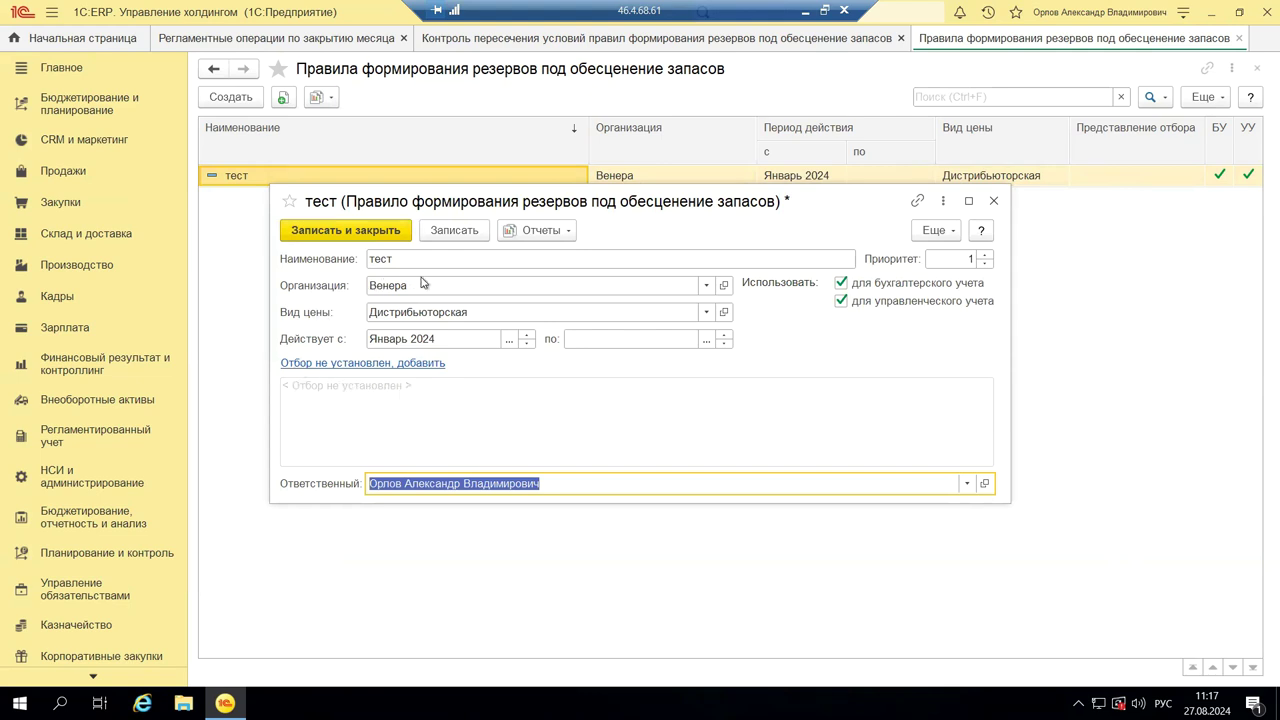
- Examine the fields available for the rule's Отбор, including those under Номенклатура, and close the rule without saving
left_click(368, 366)
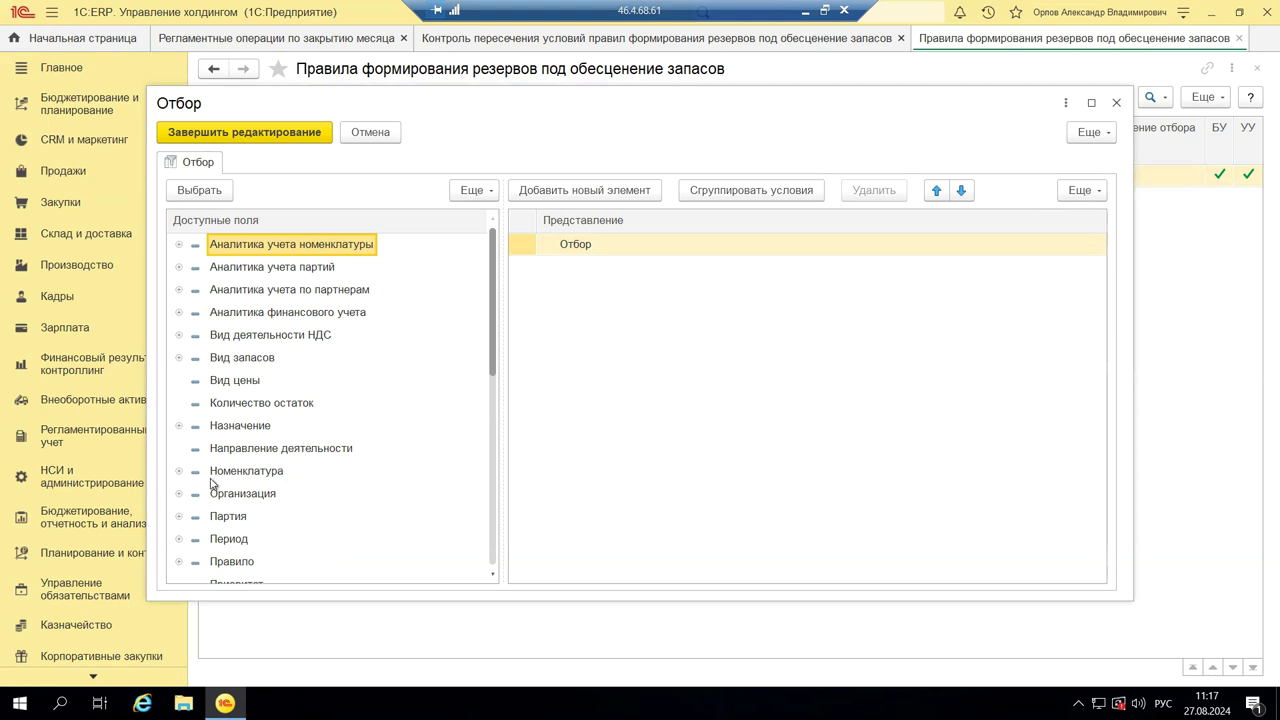
left_click(180, 472)
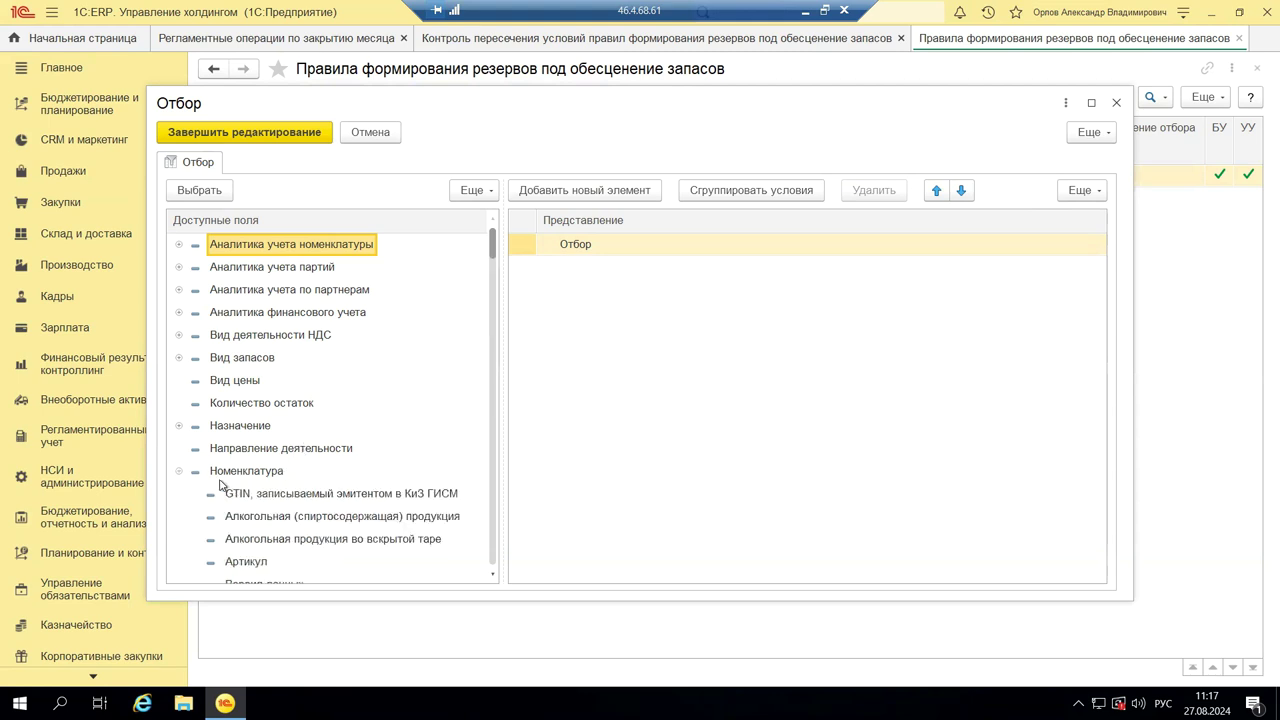
scroll(408, 529, "down", 3)
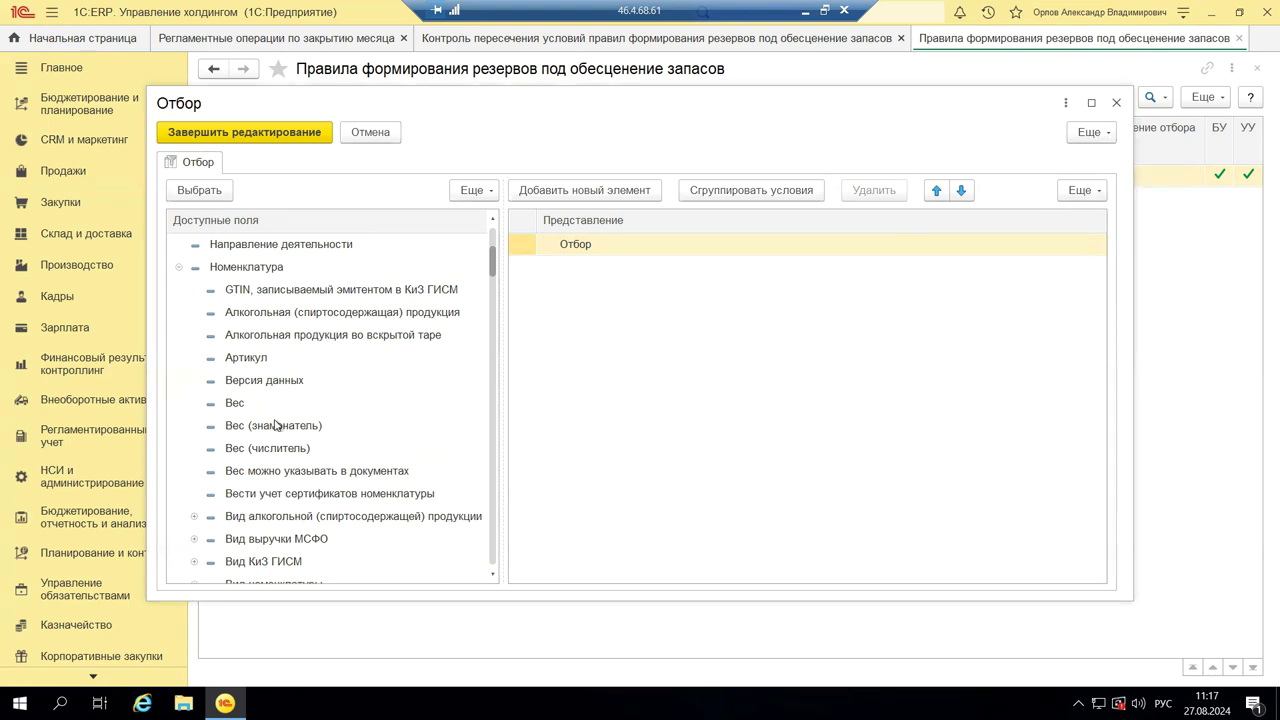
left_click(228, 272)
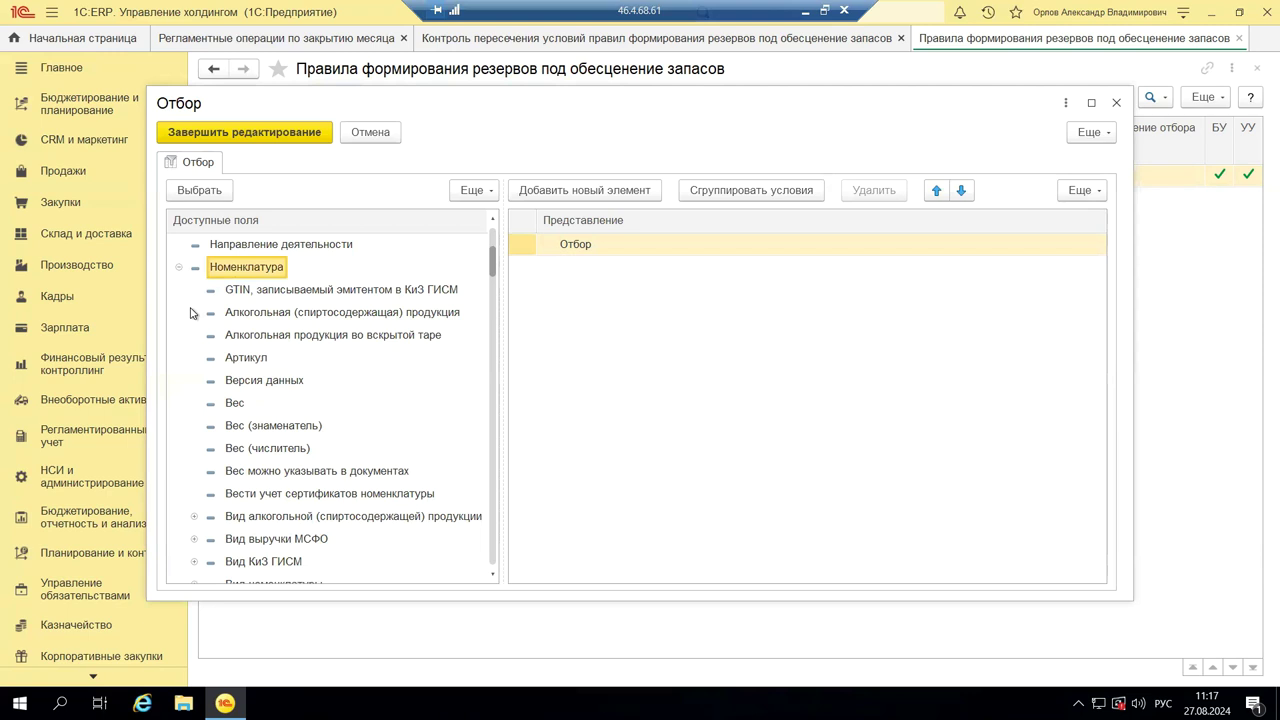
left_click(1117, 104)
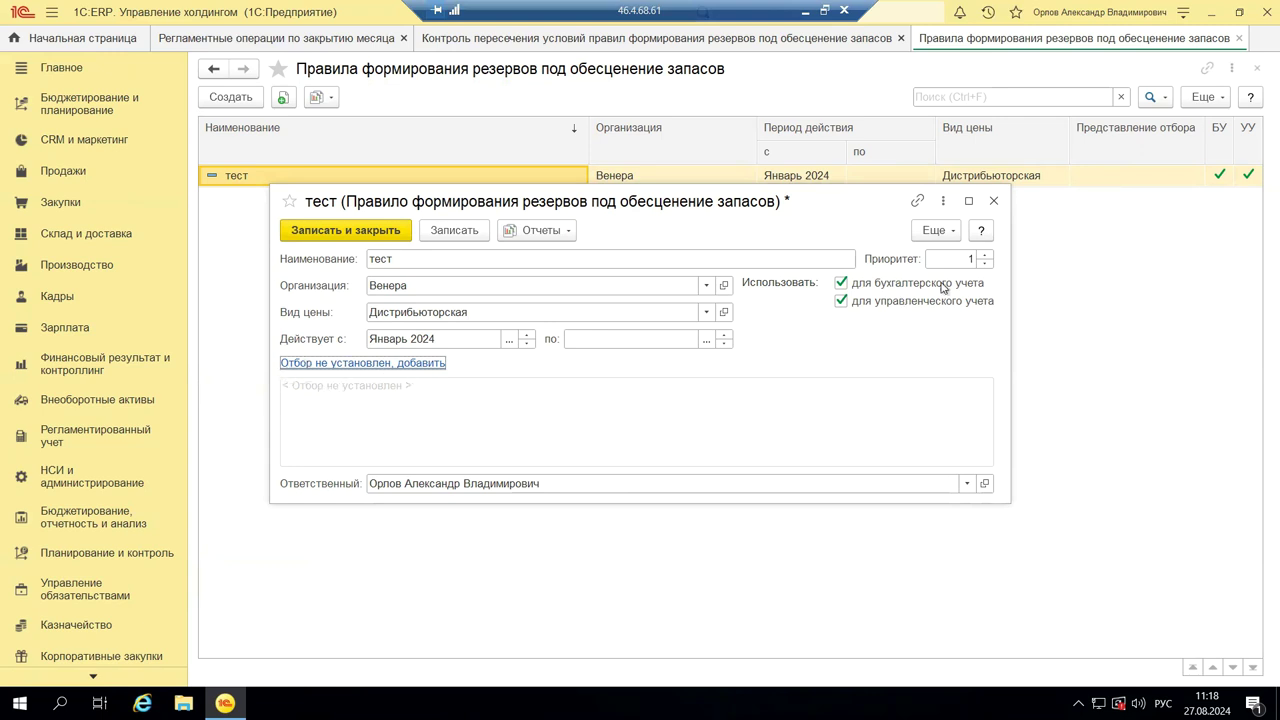
left_click(995, 203)
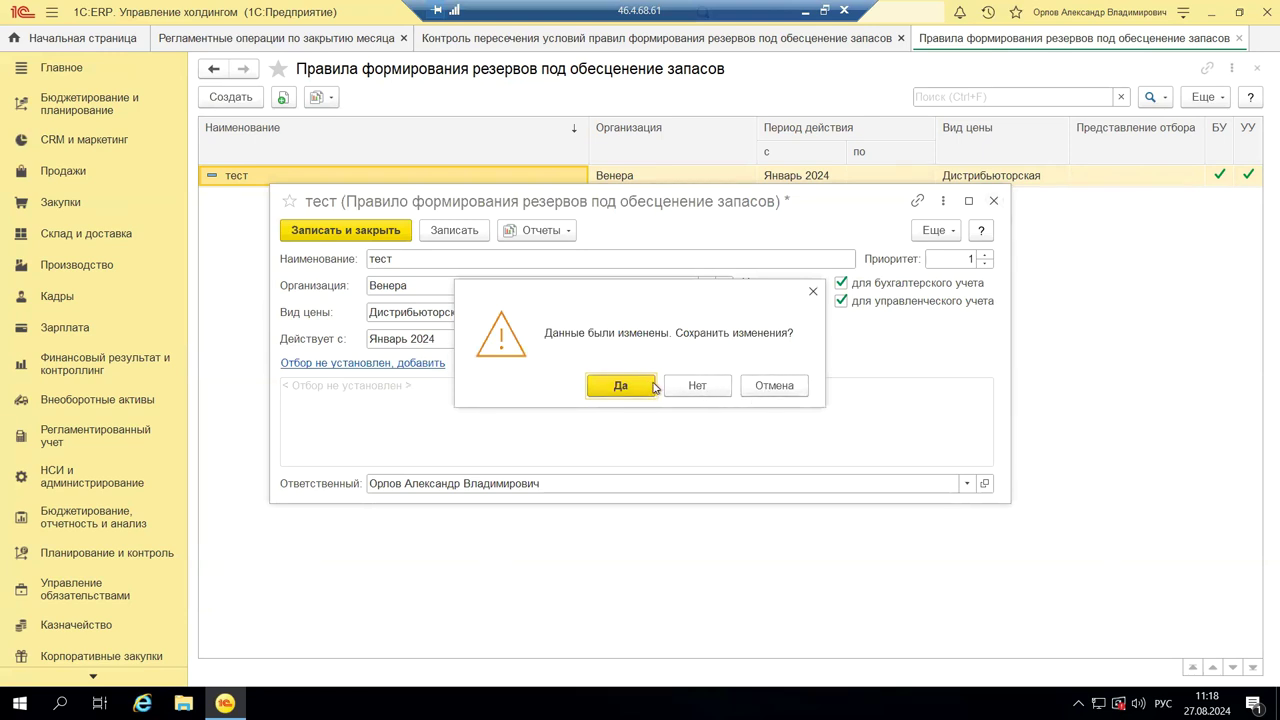
left_click(690, 388)
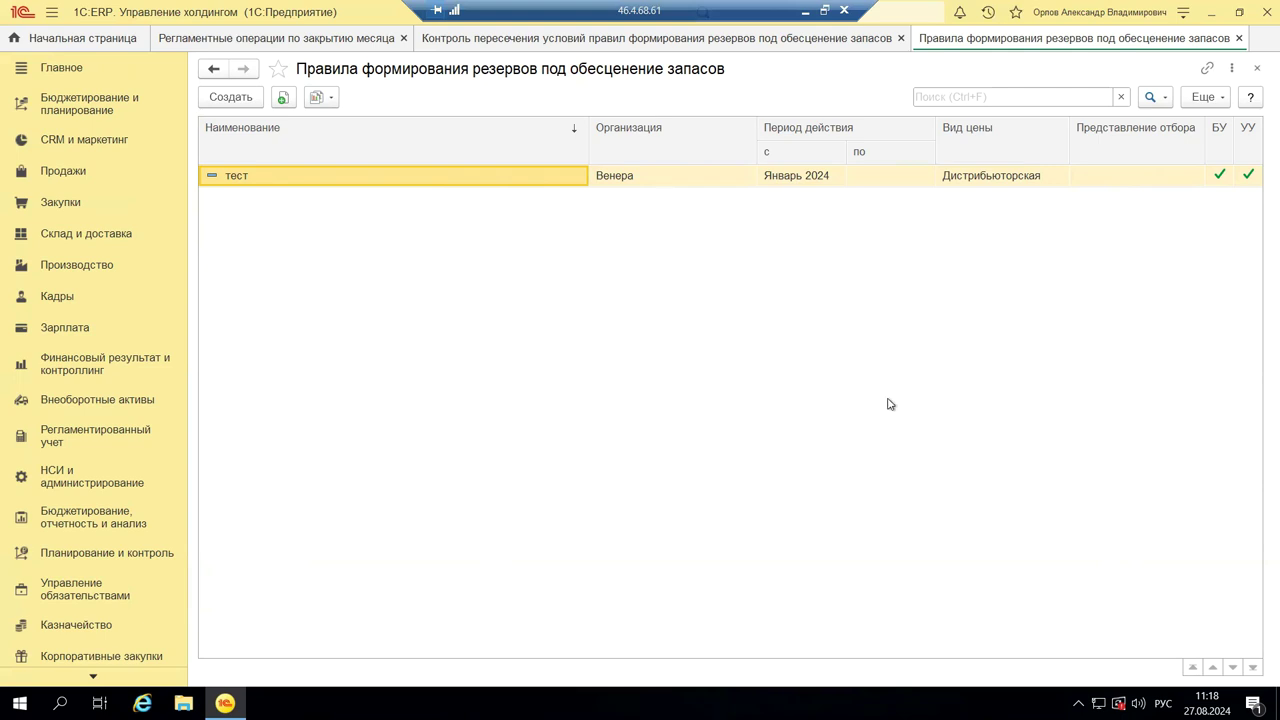
- Switch to the PowerPoint presentation and show slide 10 on forming reserves during month closing
left_click(806, 14)
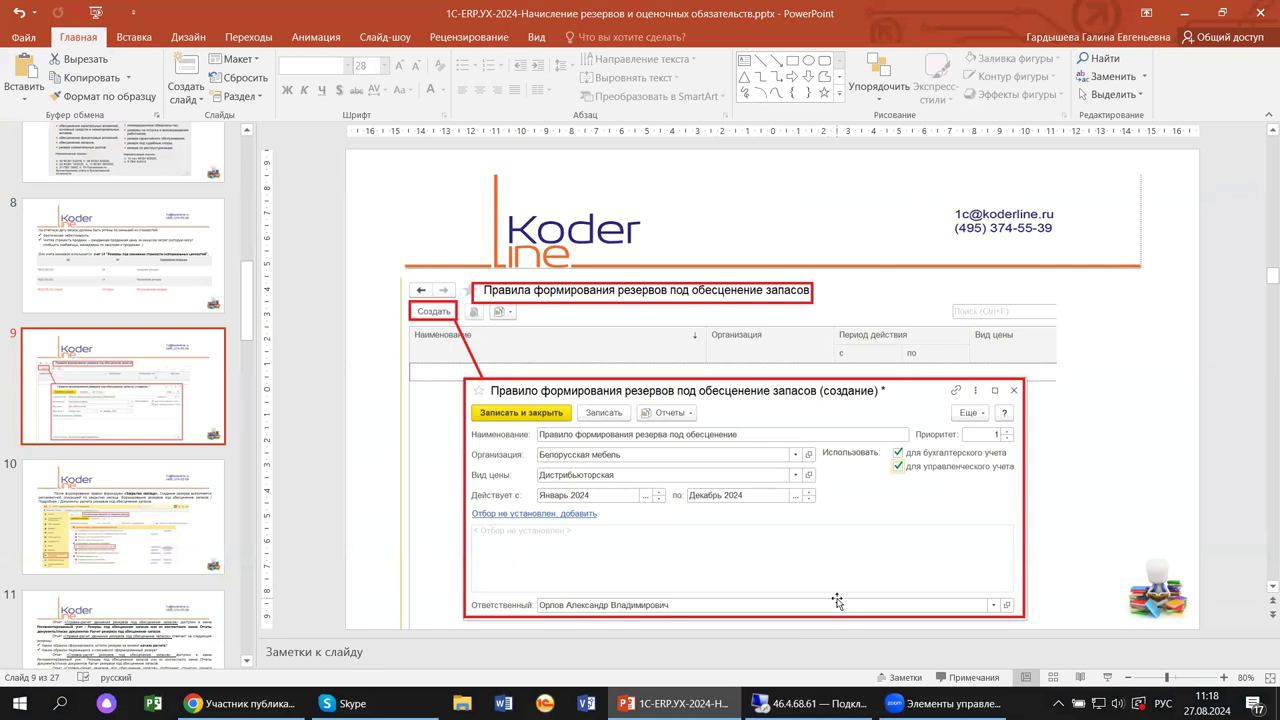
key("Page_Down")
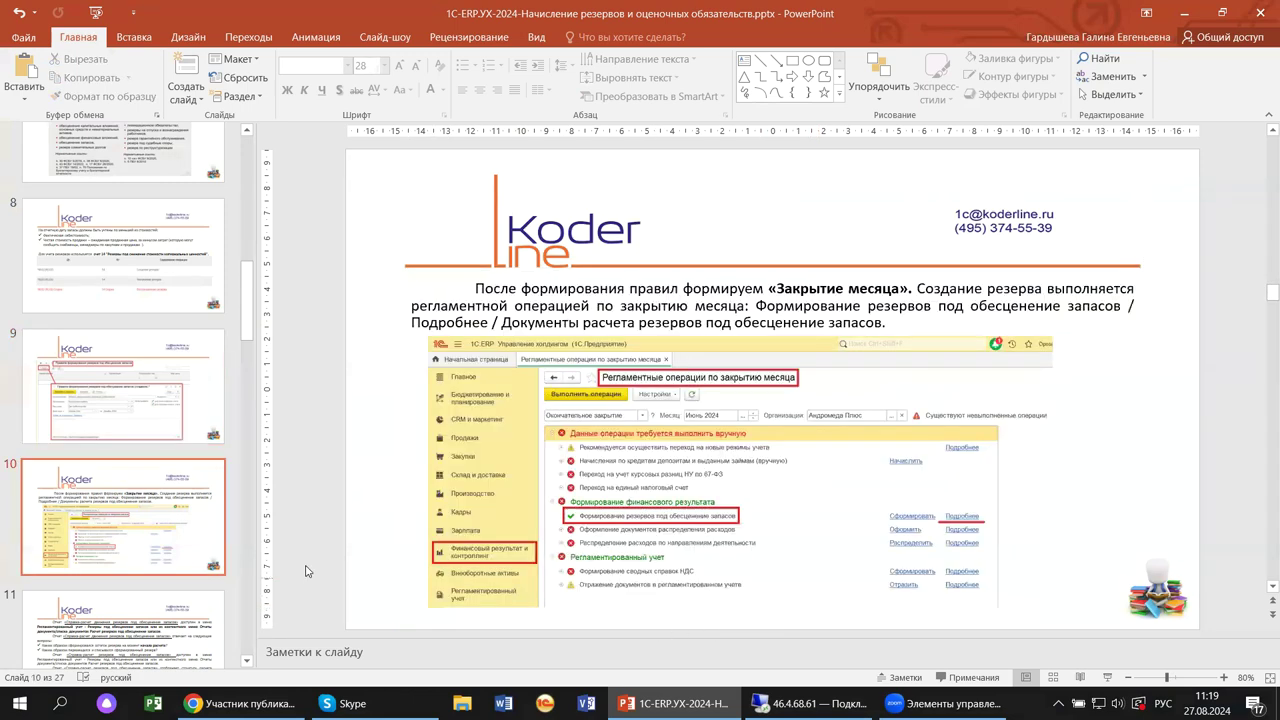
left_click(123, 507)
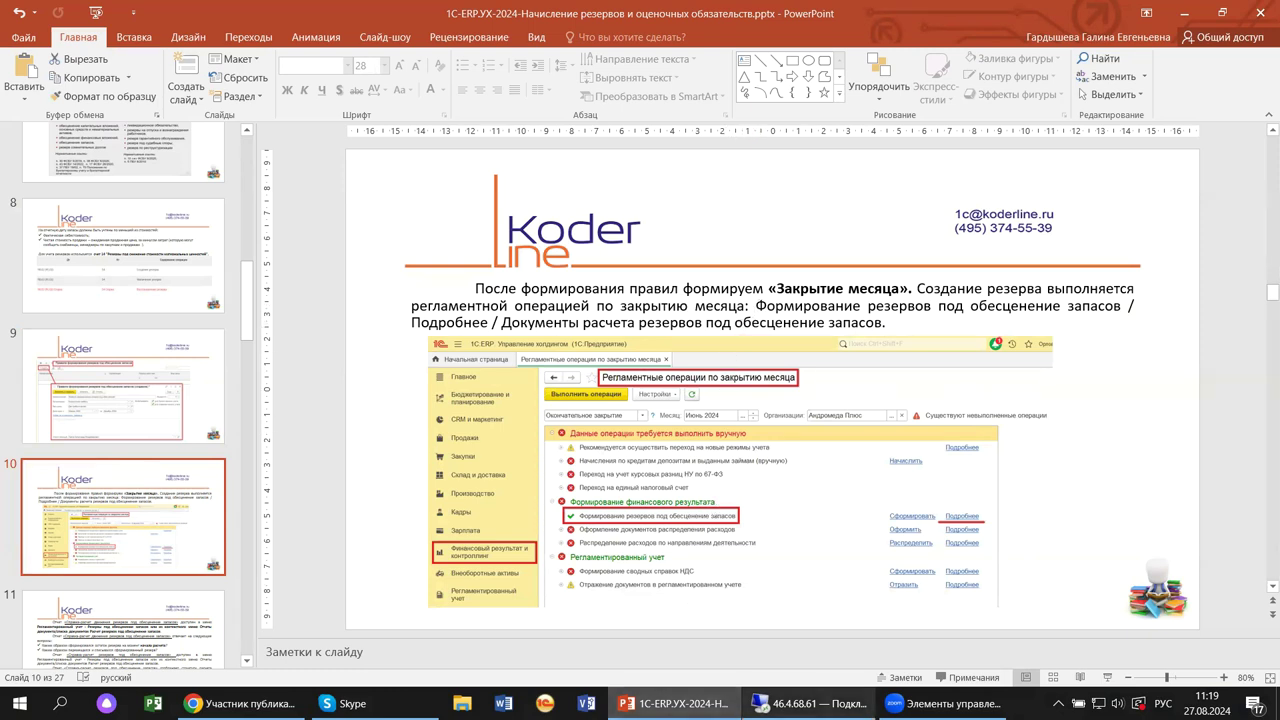
- Switch to 1C:ERP and view the Подробнее document list for Формирование резервов под обесценение запасов in the month-closing operations, closing the list after viewing
left_click(810, 625)
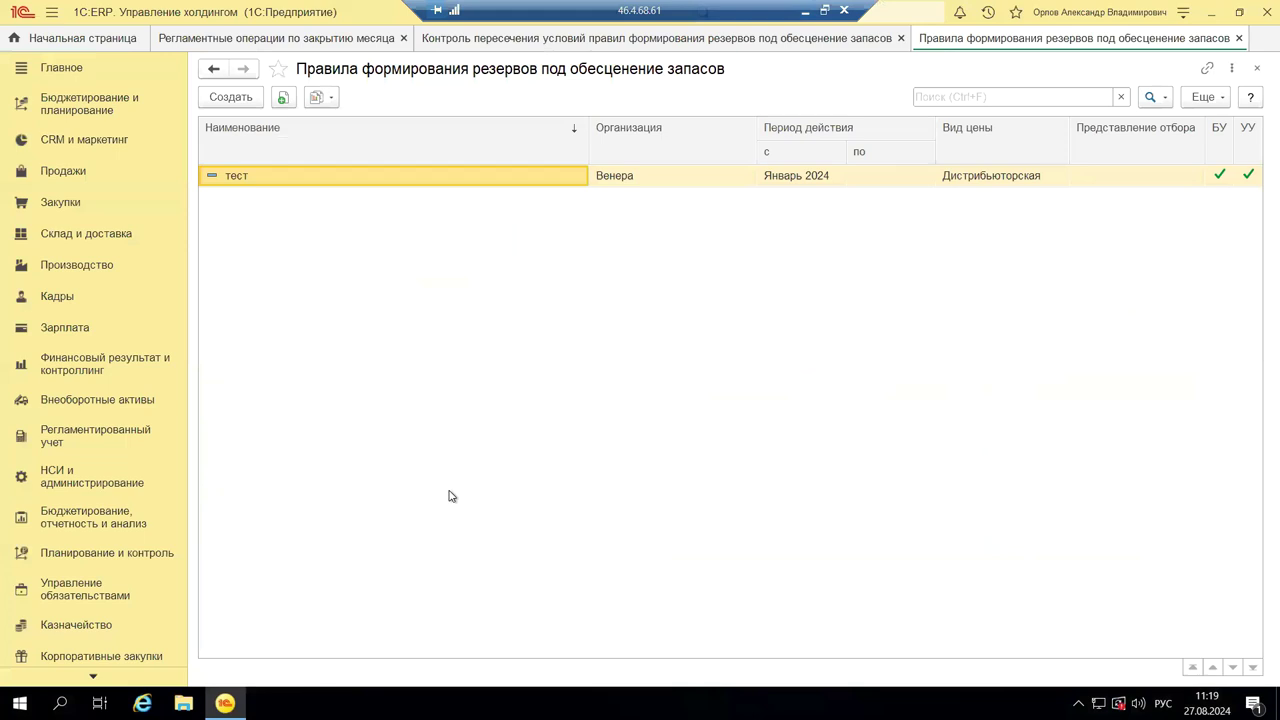
left_click(76, 375)
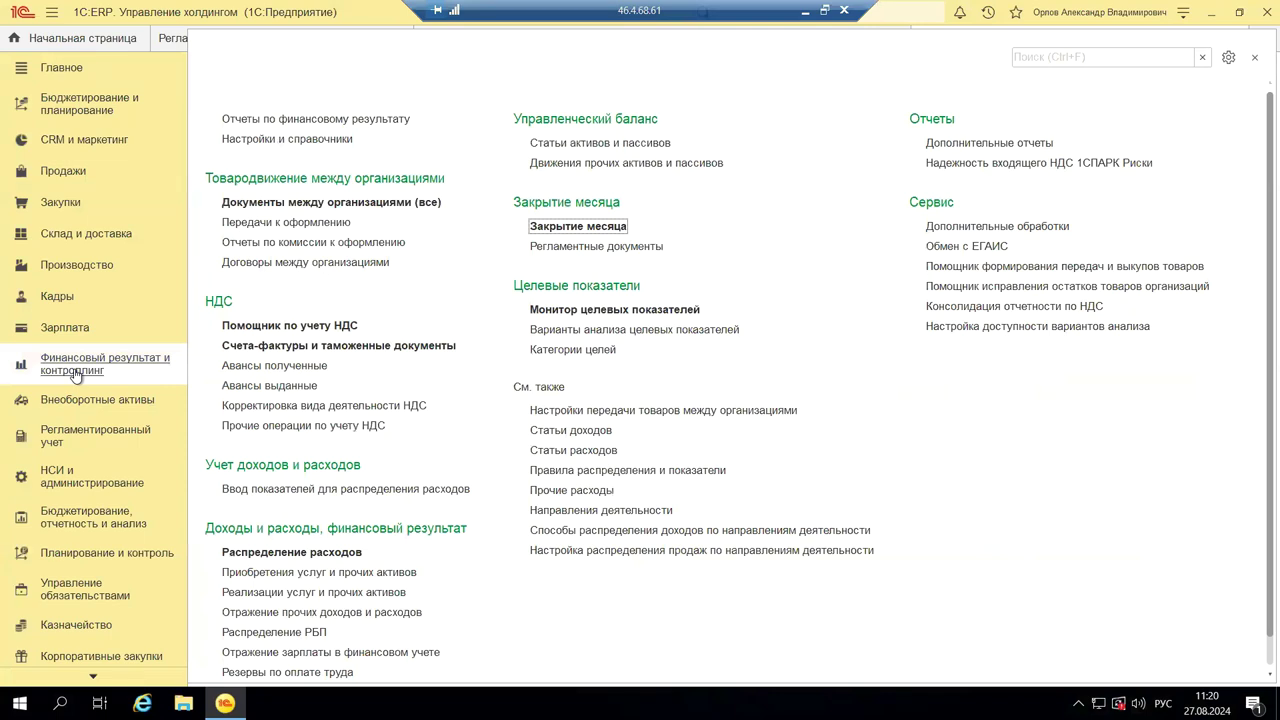
left_click(617, 228)
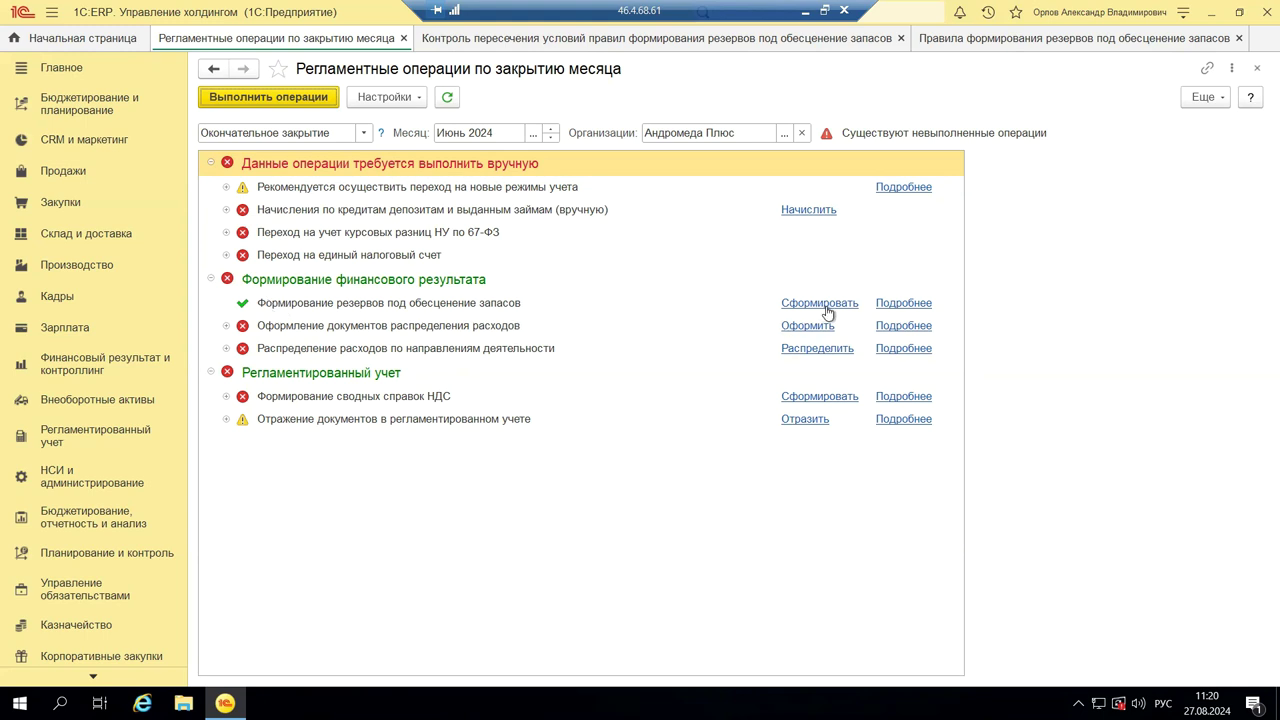
left_click(901, 305)
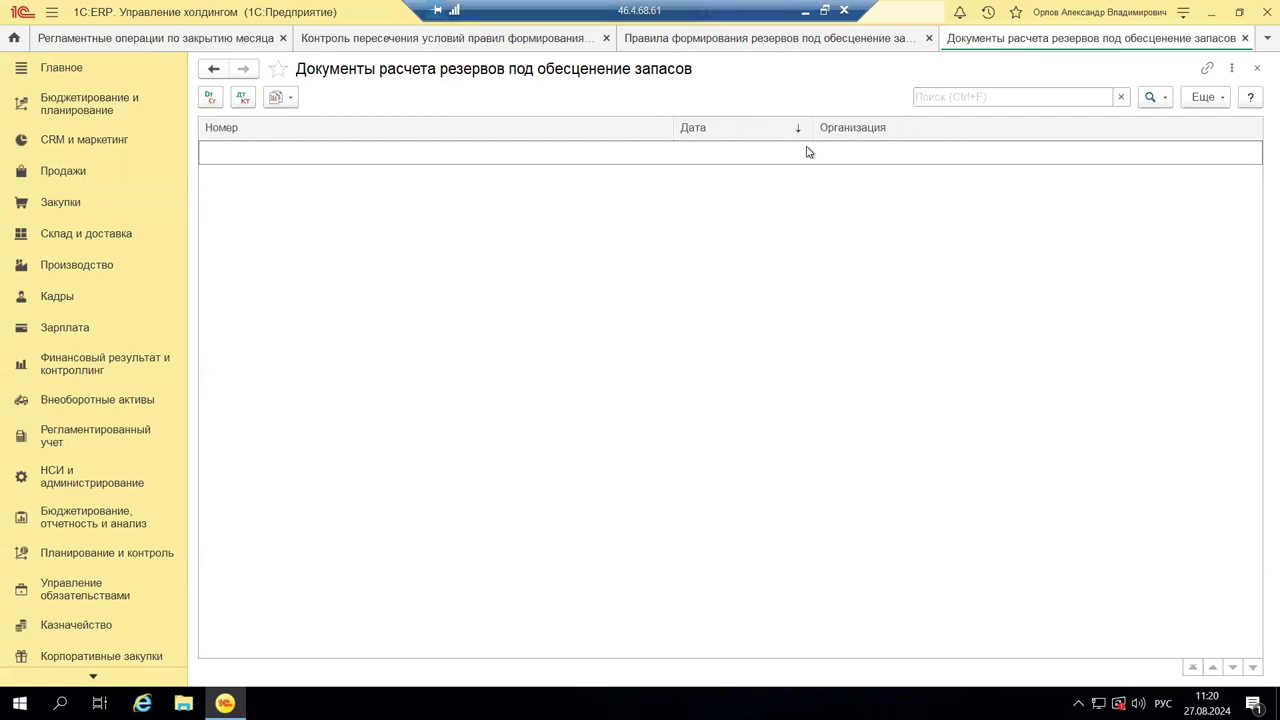
left_click(1258, 69)
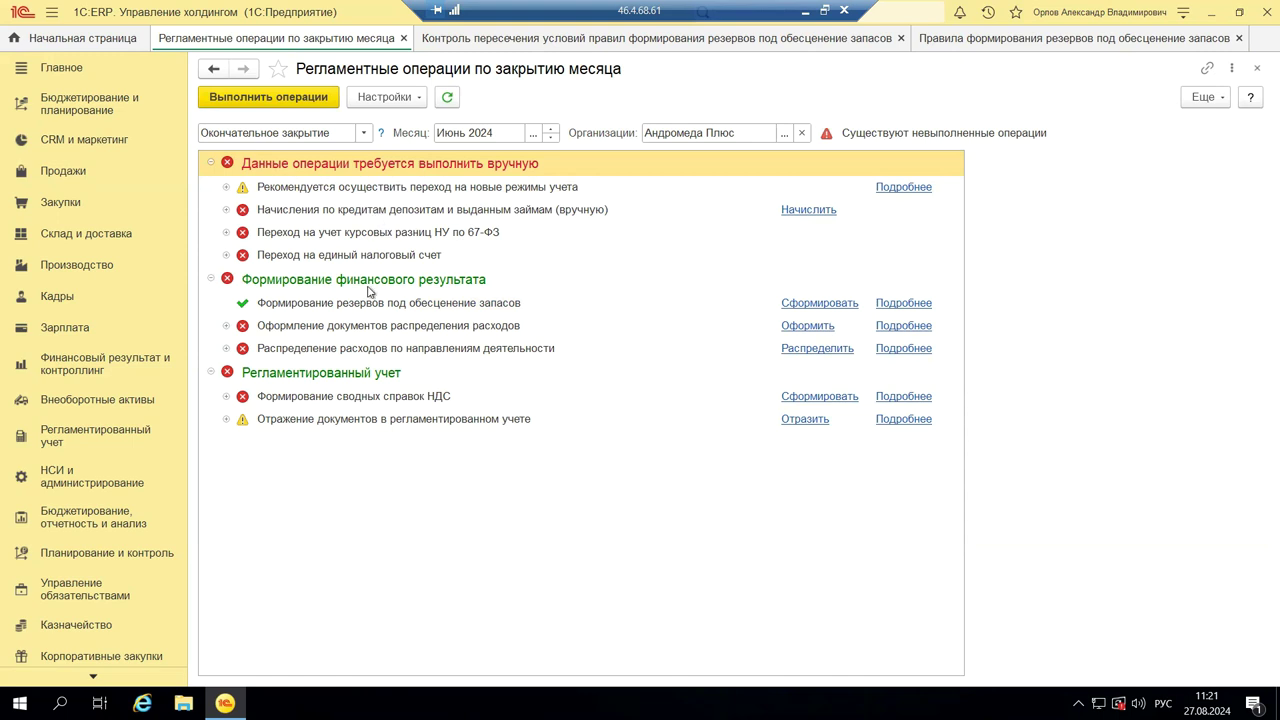
- Switch to the PowerPoint presentation and show slide 11 on the inventory write-down reserve reports
left_click(804, 16)
scroll(577, 407, "up", 1)
scroll(125, 517, "down", 1)
scroll(125, 517, "down", 2)
left_click(105, 398)
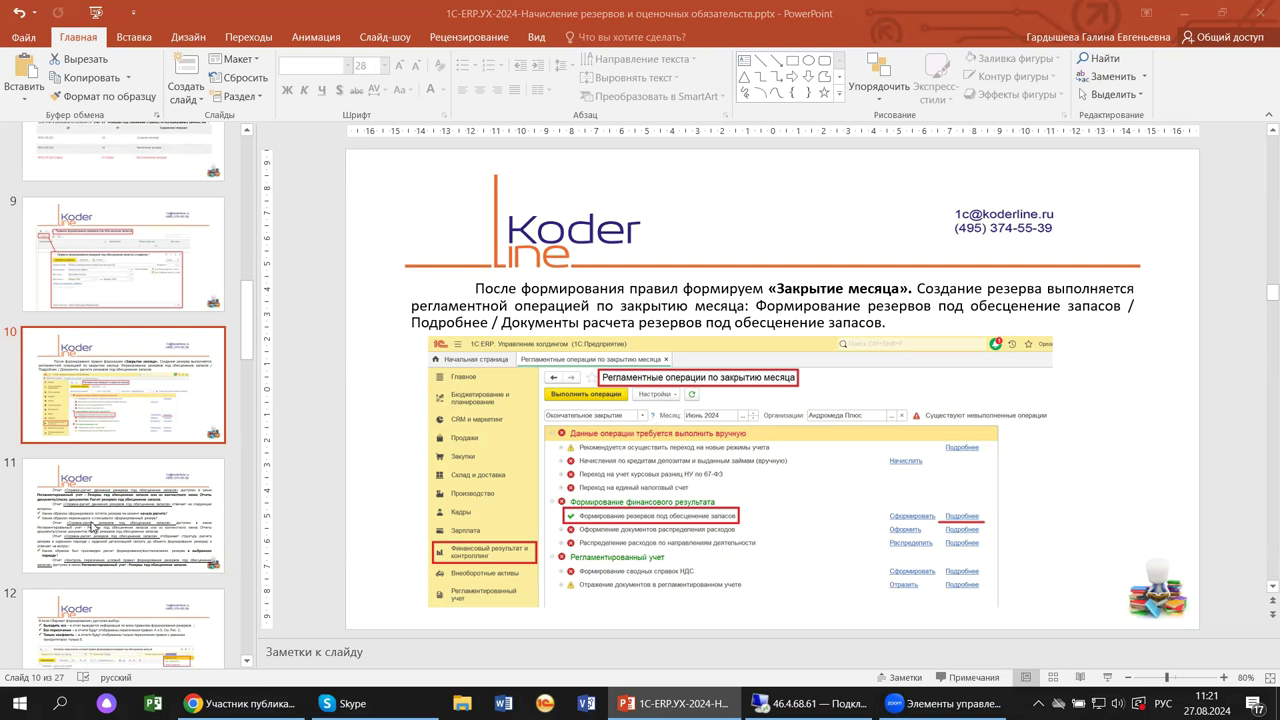
left_click(104, 512)
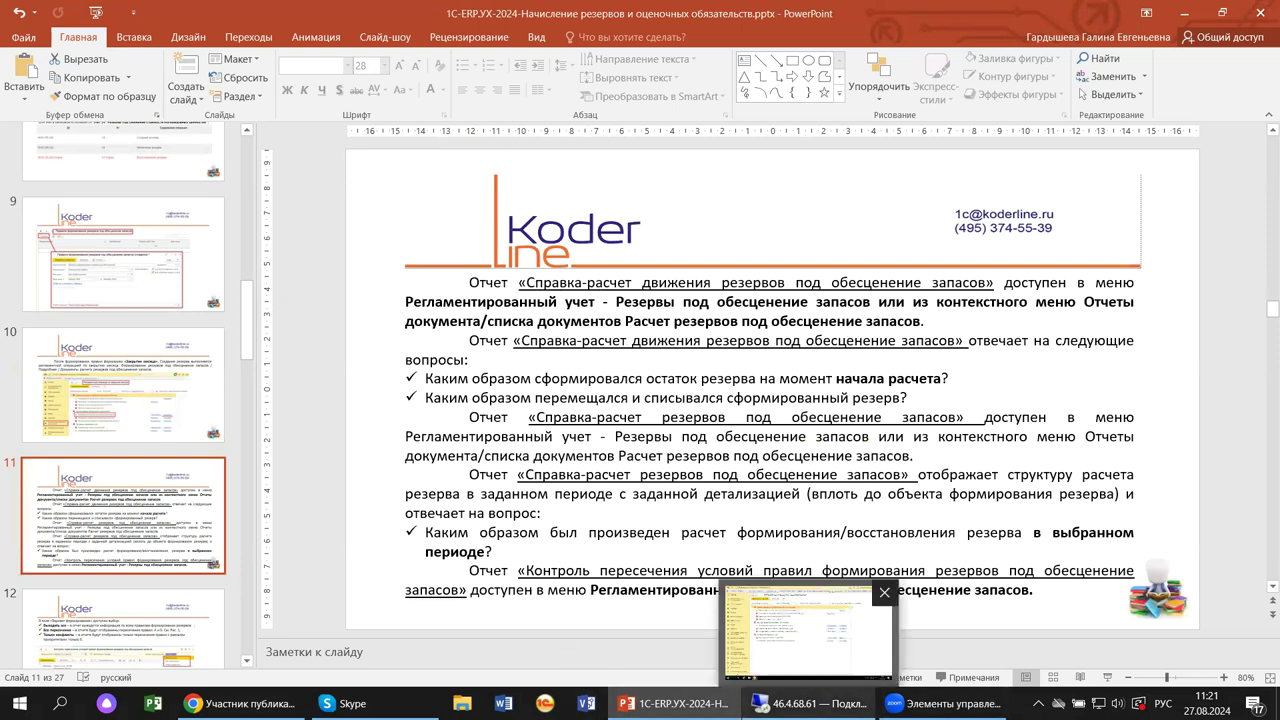
- Switch to 1C:ERP, view the report form Справка-расчет движения резервов под обесценение запасов, and return to the PowerPoint presentation
left_click(810, 703)
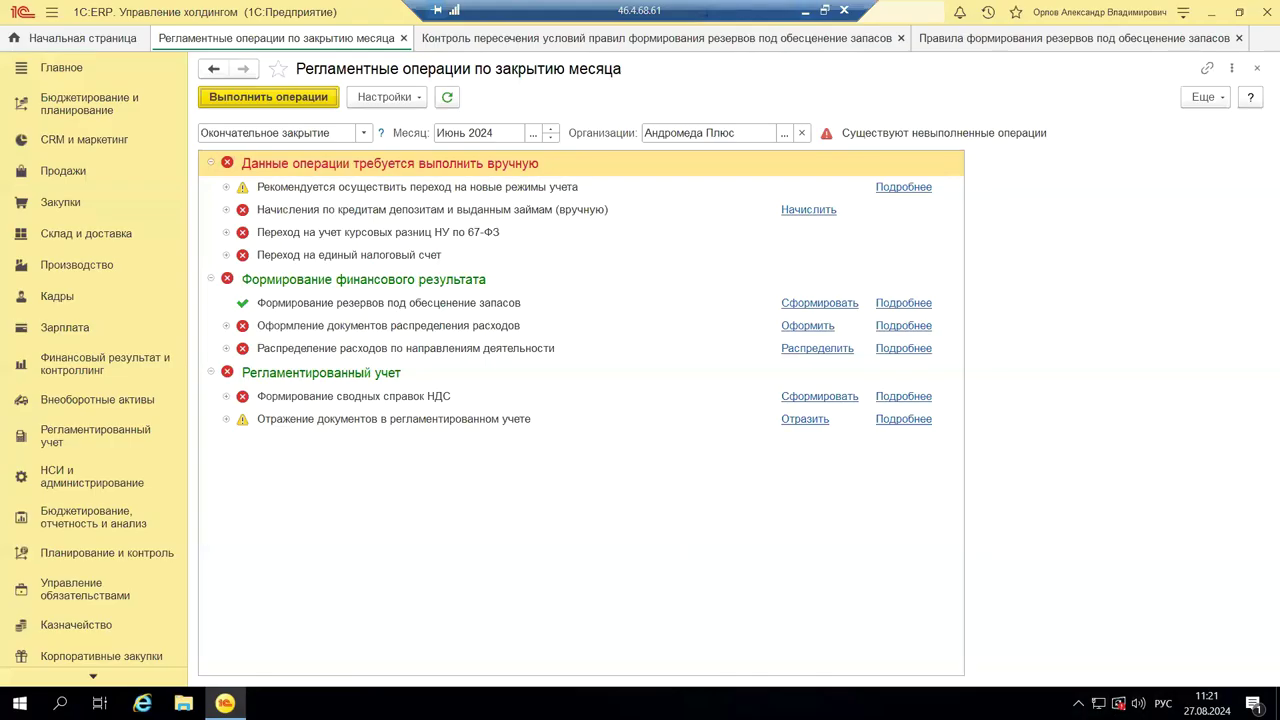
left_click(84, 433)
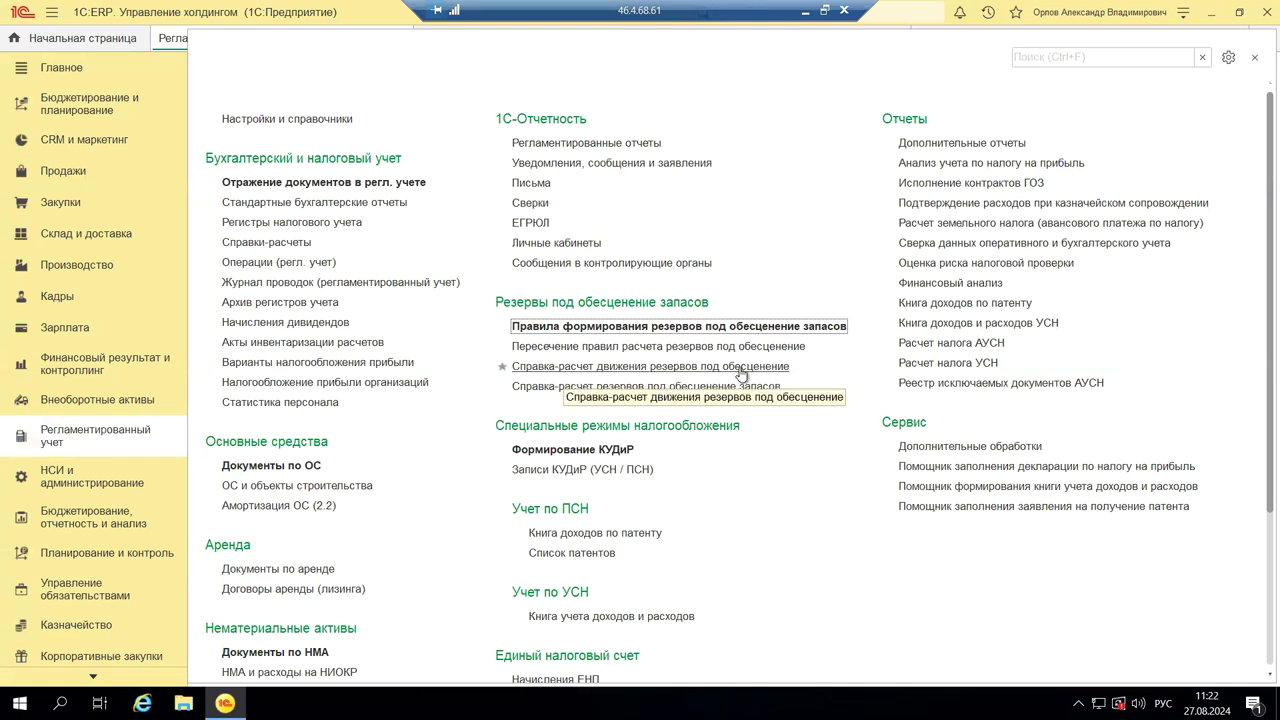
left_click(575, 367)
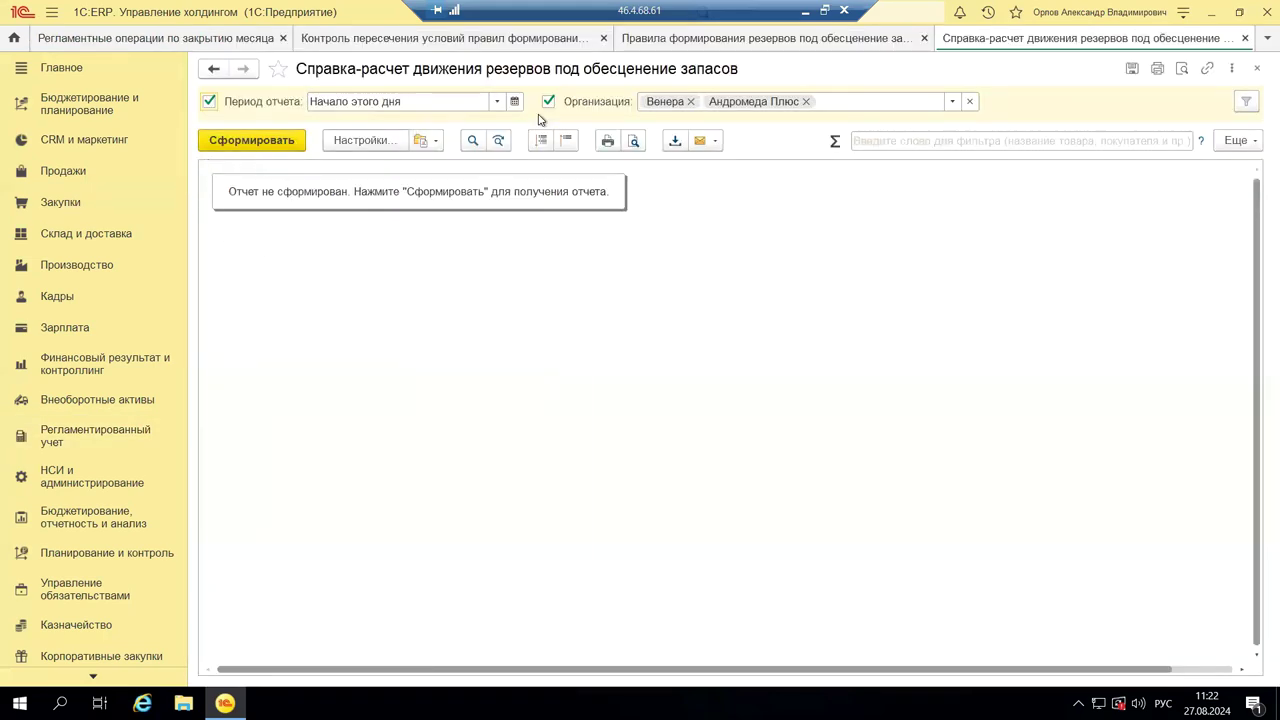
left_click(806, 18)
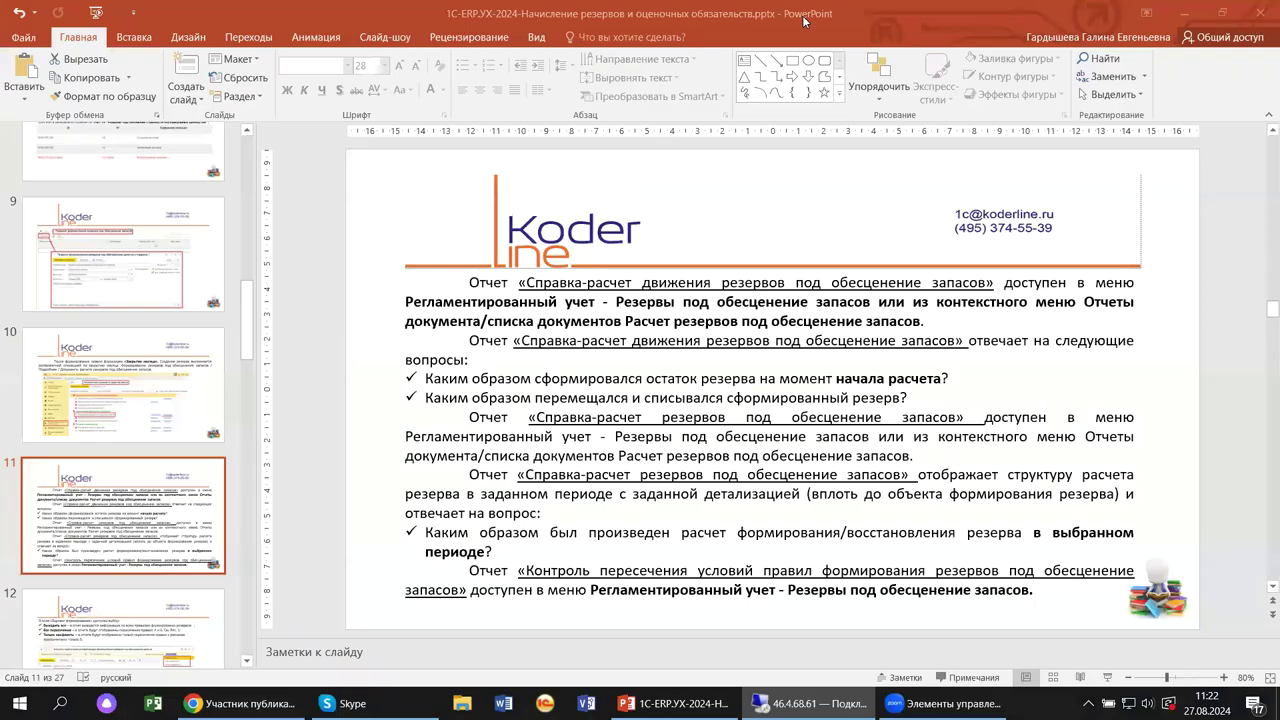
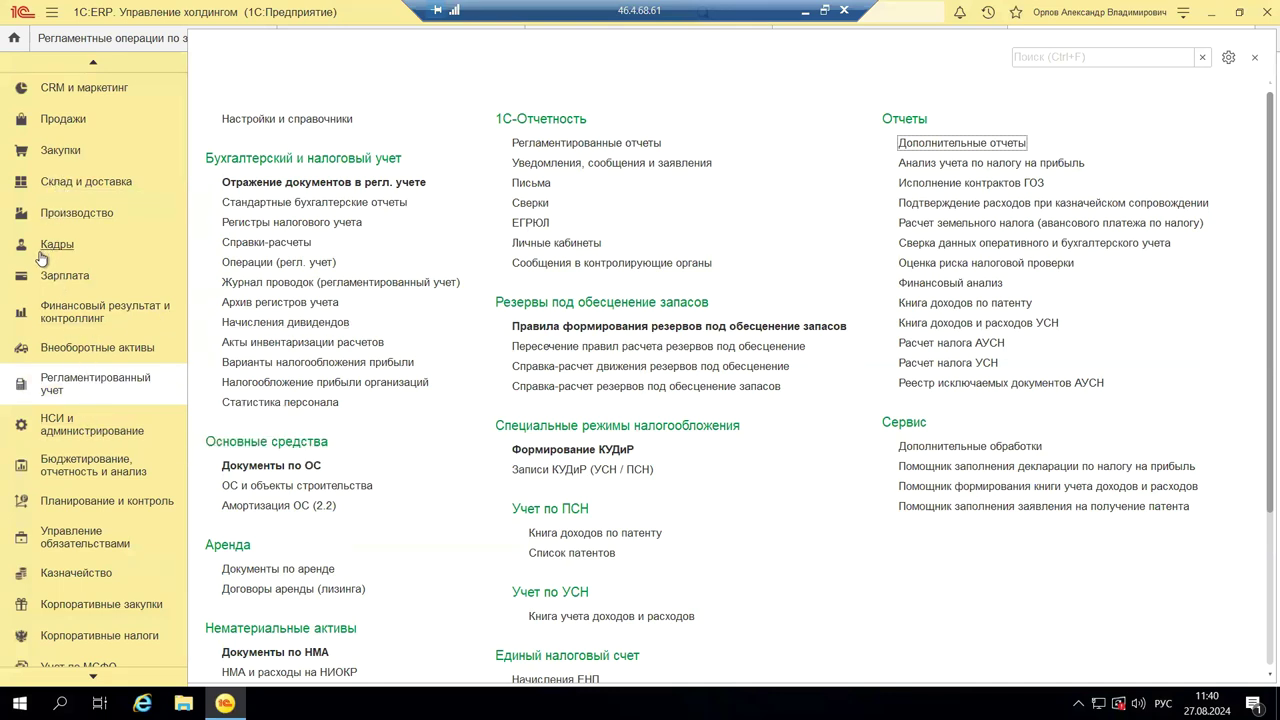
- Browse the Продажи section and view the Отчеты по закупкам report panel
left_click(63, 120)
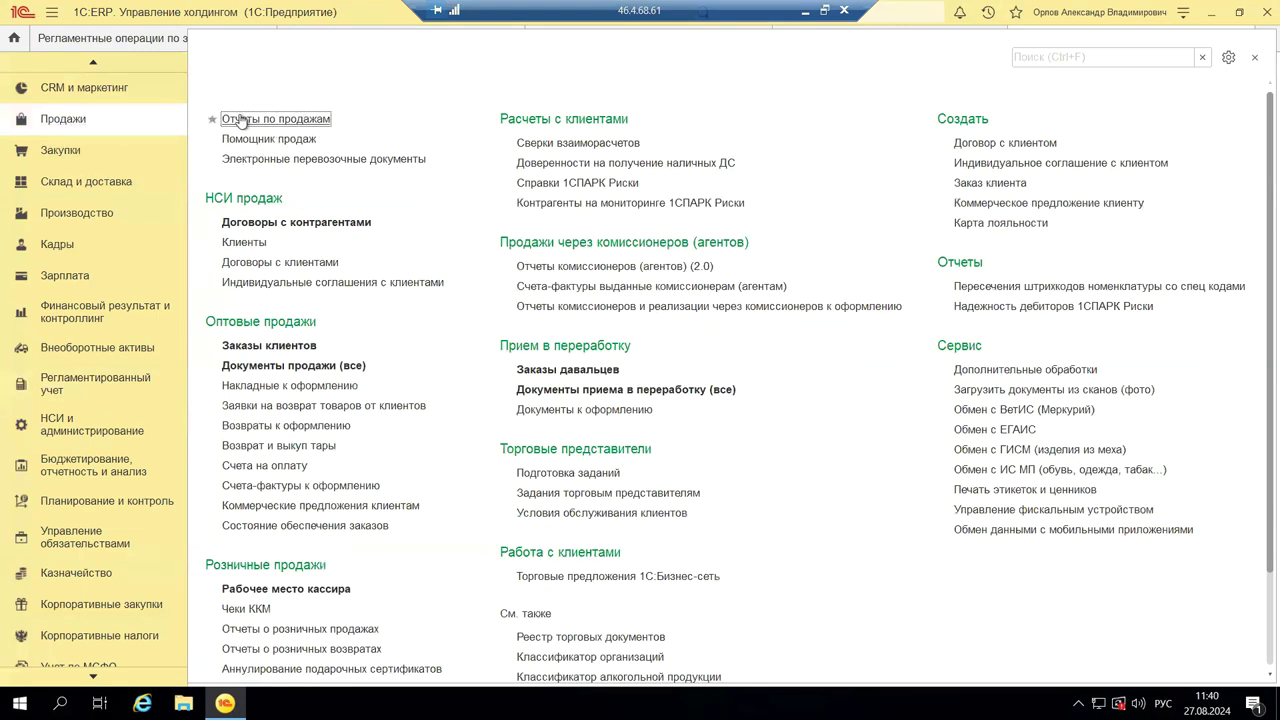
left_click(172, 151)
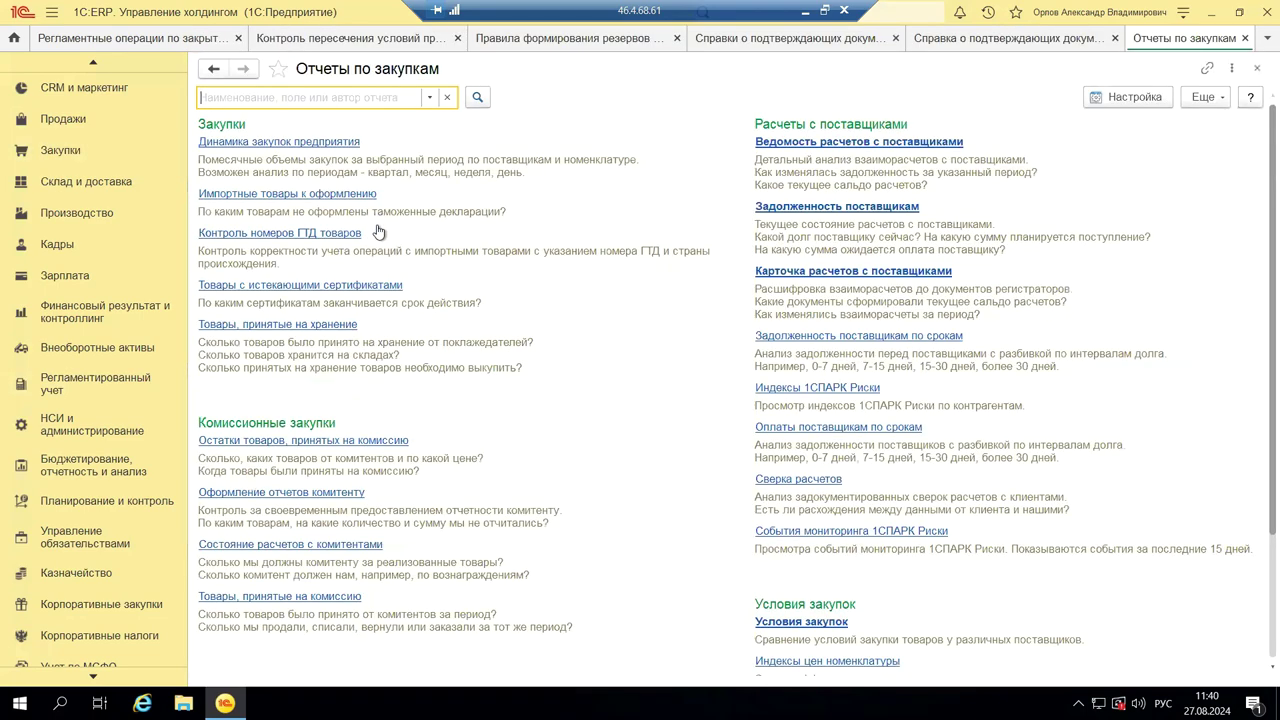
left_click(99, 184)
left_click(99, 184)
- Open Отчеты по финансовому результату and examine the reports it offers through to the end of the page
left_click(68, 318)
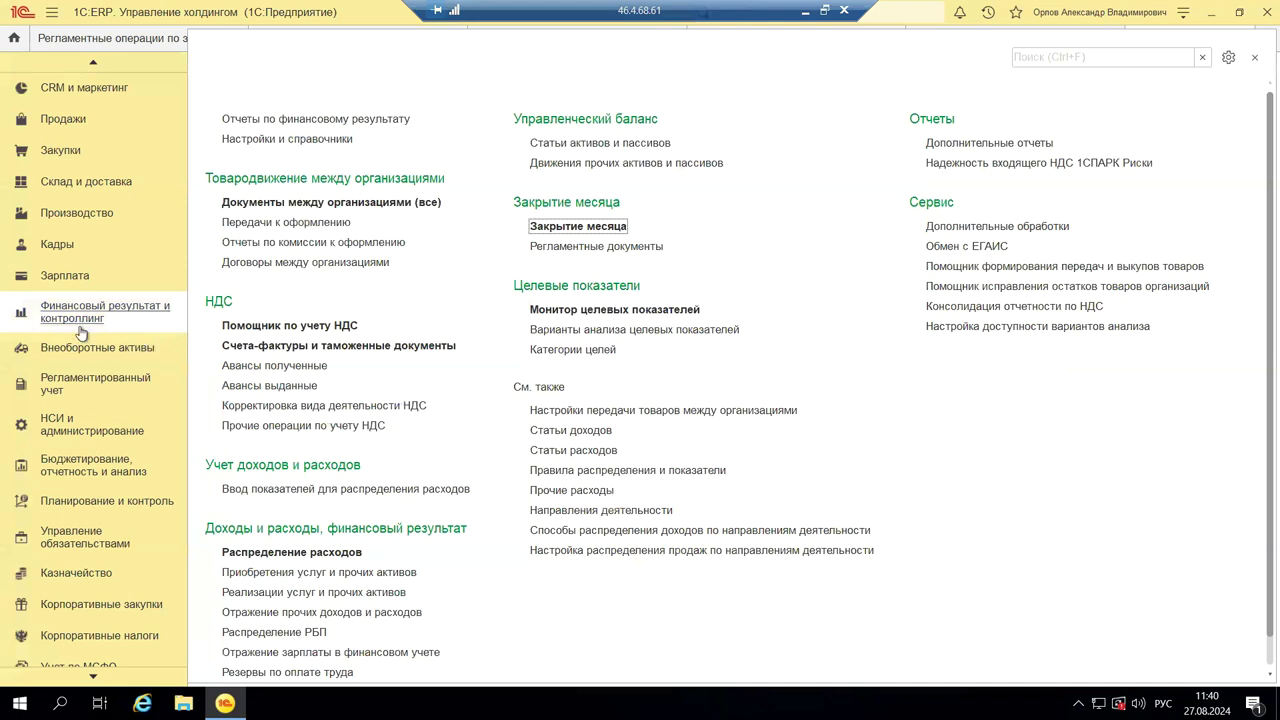
left_click(304, 121)
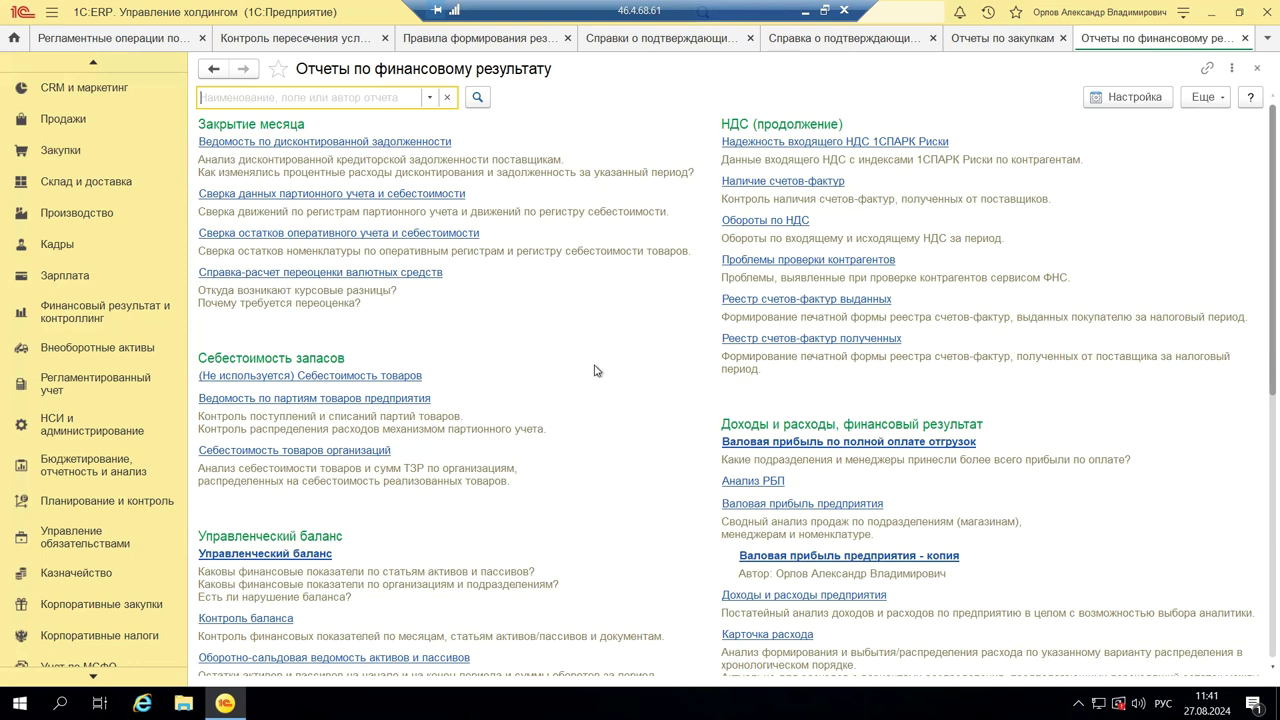
scroll(601, 378, "down", 5)
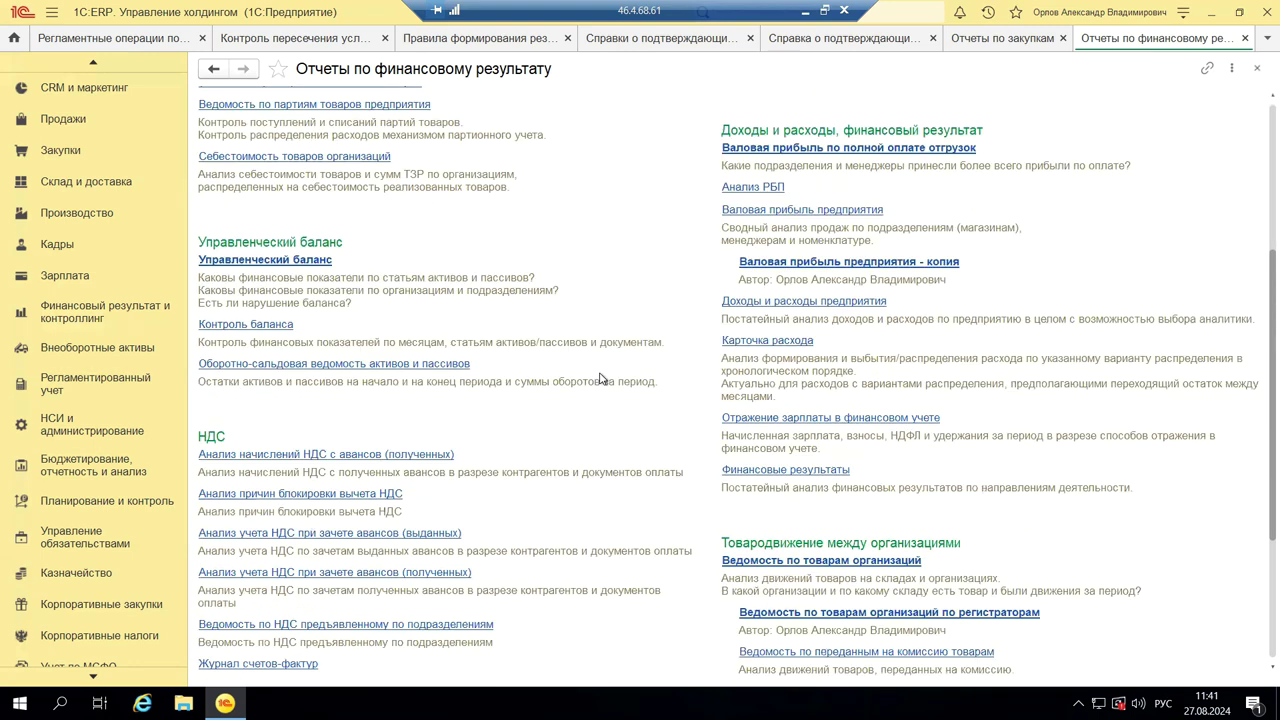
scroll(601, 378, "down", 4)
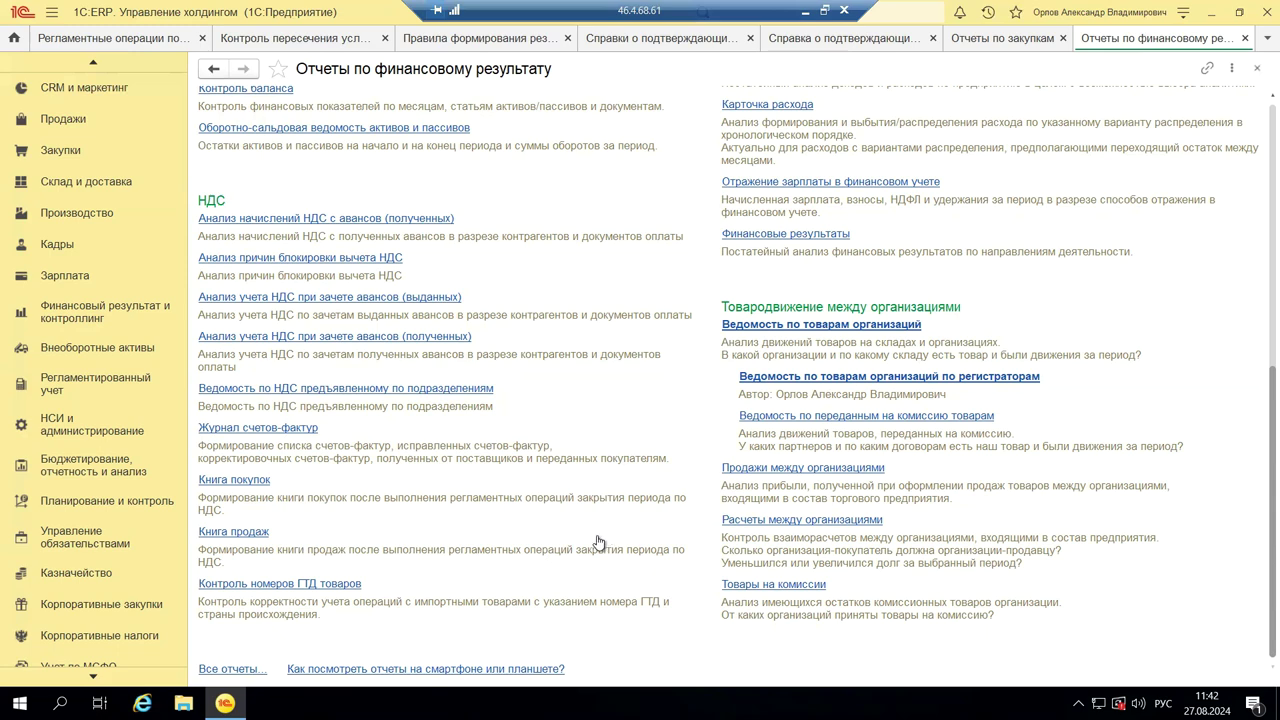
- Open the list of all reports and look through those under Финансовый результат и контроллинг
left_click(230, 670)
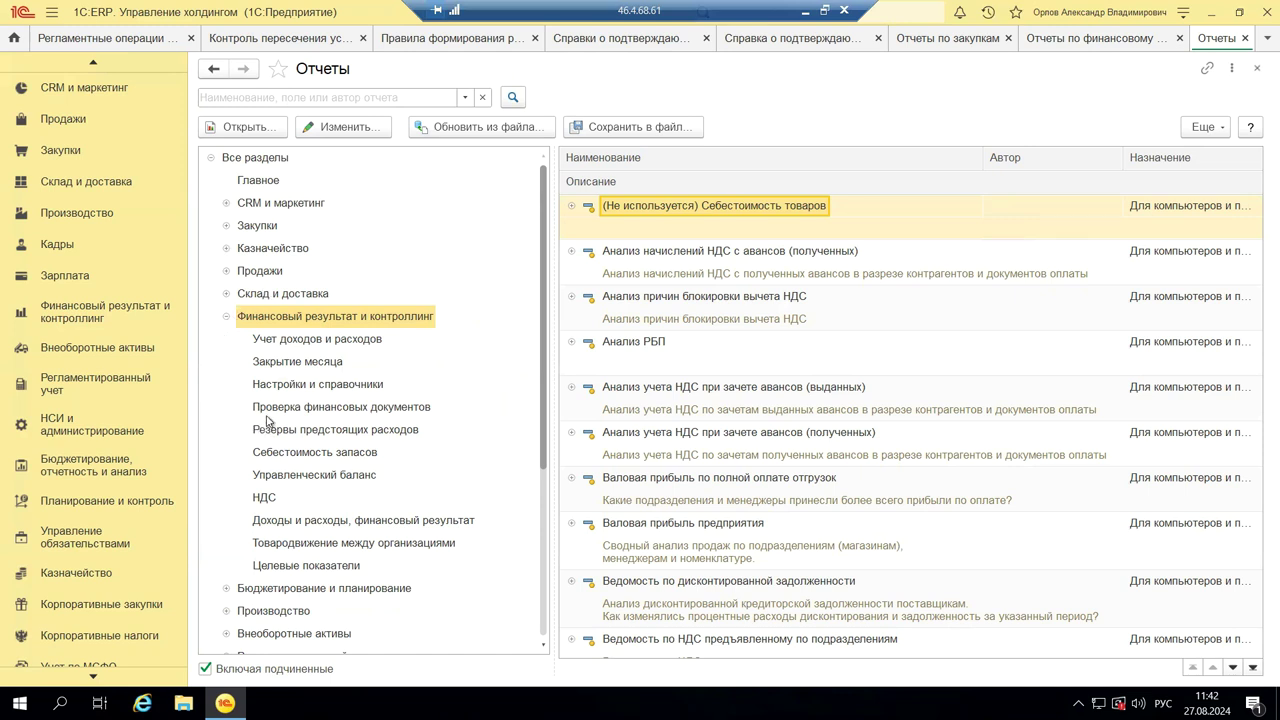
left_click(288, 317)
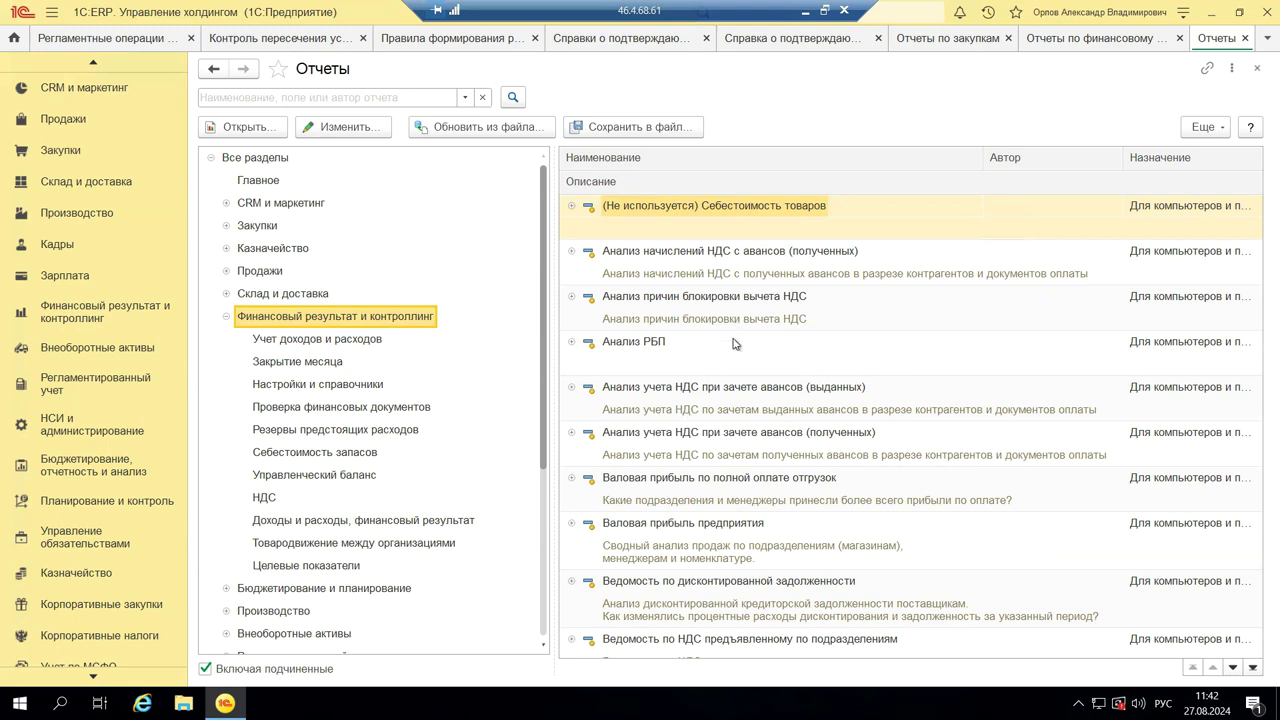
scroll(735, 398, "down", 5)
scroll(737, 400, "down", 3)
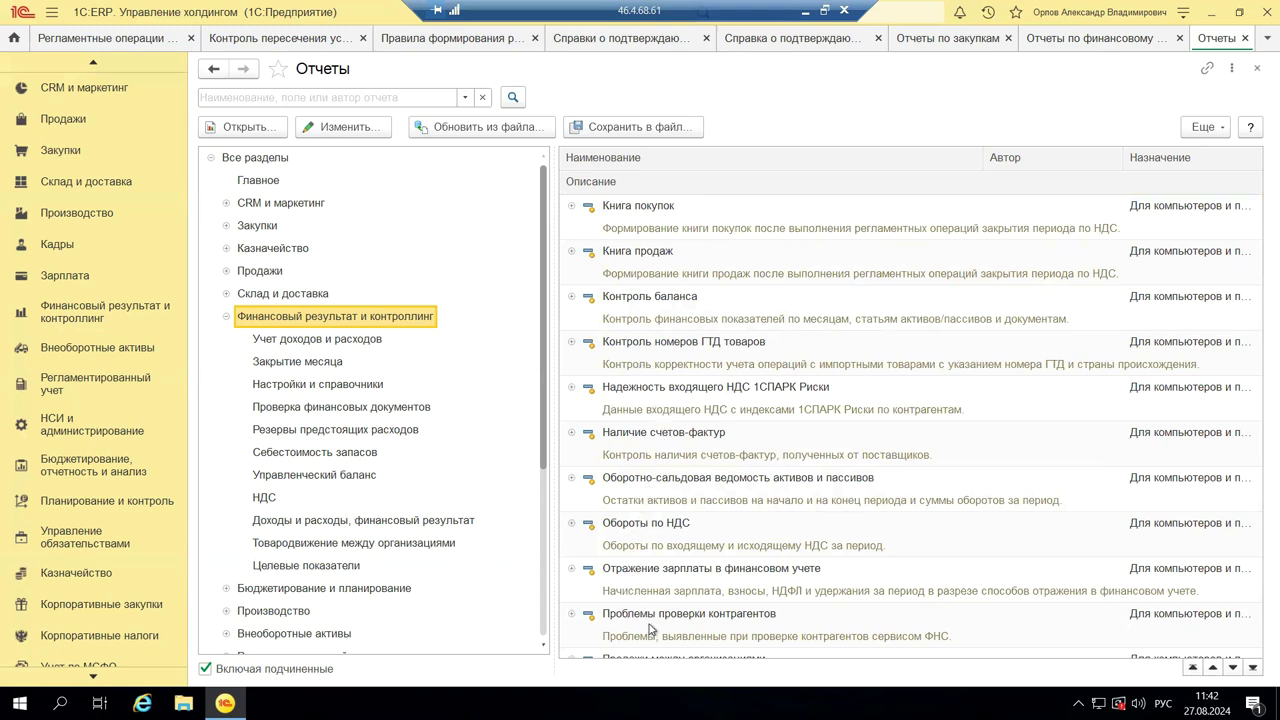
scroll(655, 630, "down", 5)
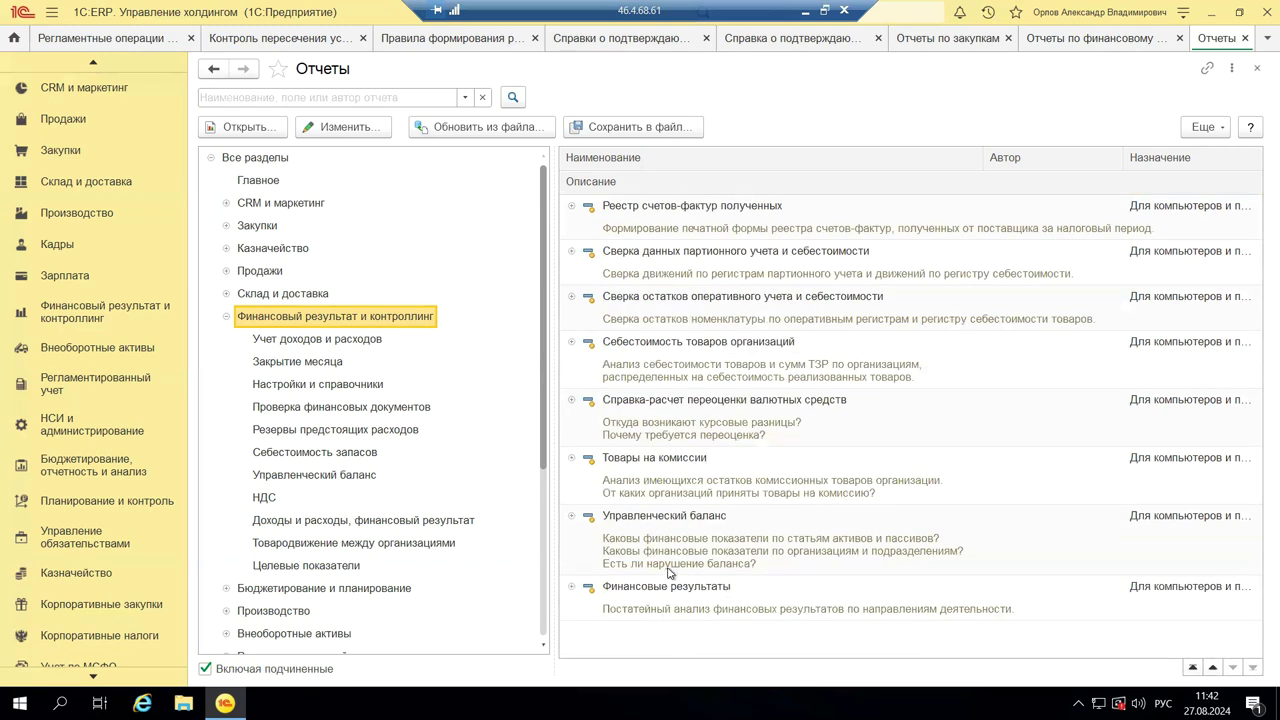
- Edit the Финансовые результаты report variant so that one individual user replaces Все пользователи among the users who see it
left_click(650, 596)
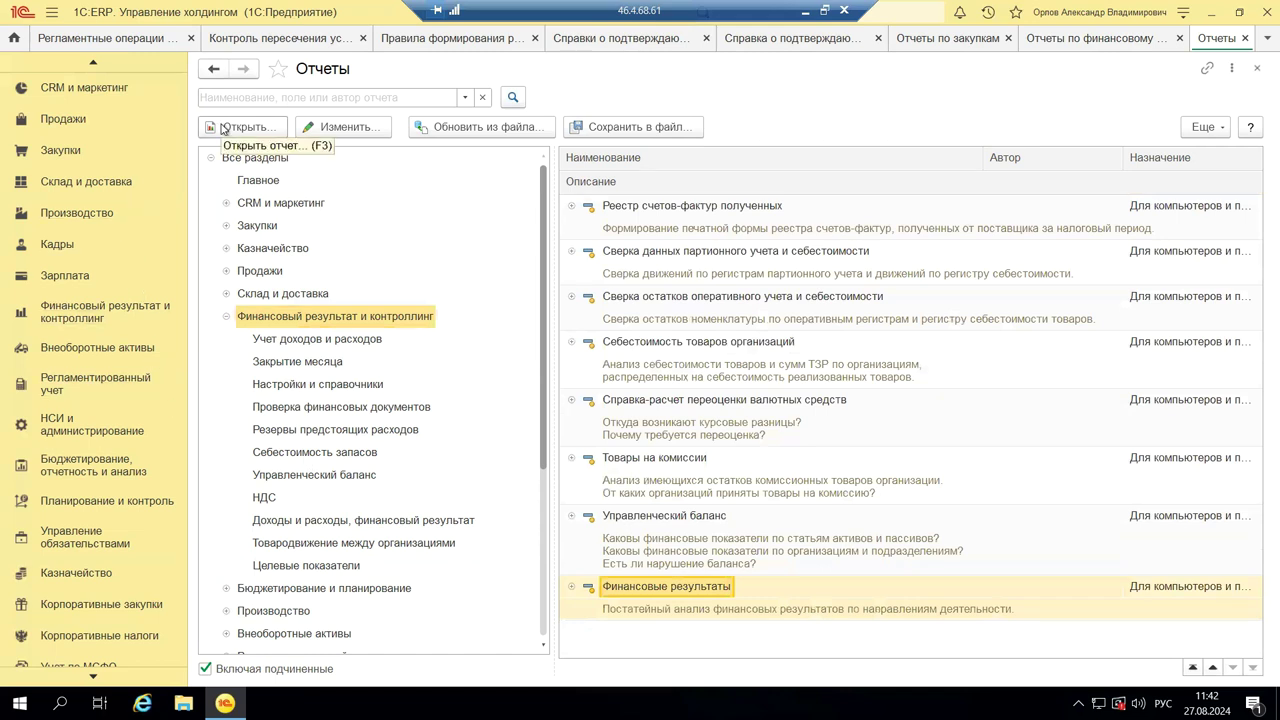
left_click(340, 127)
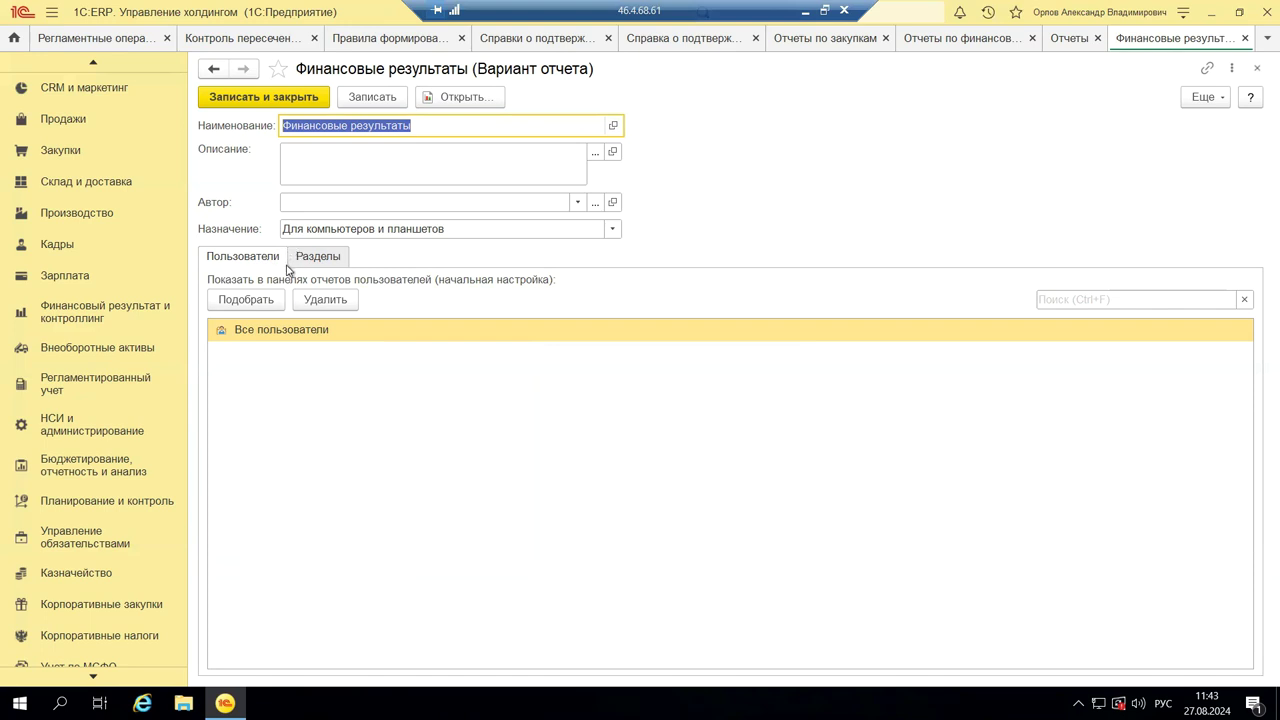
left_click(256, 300)
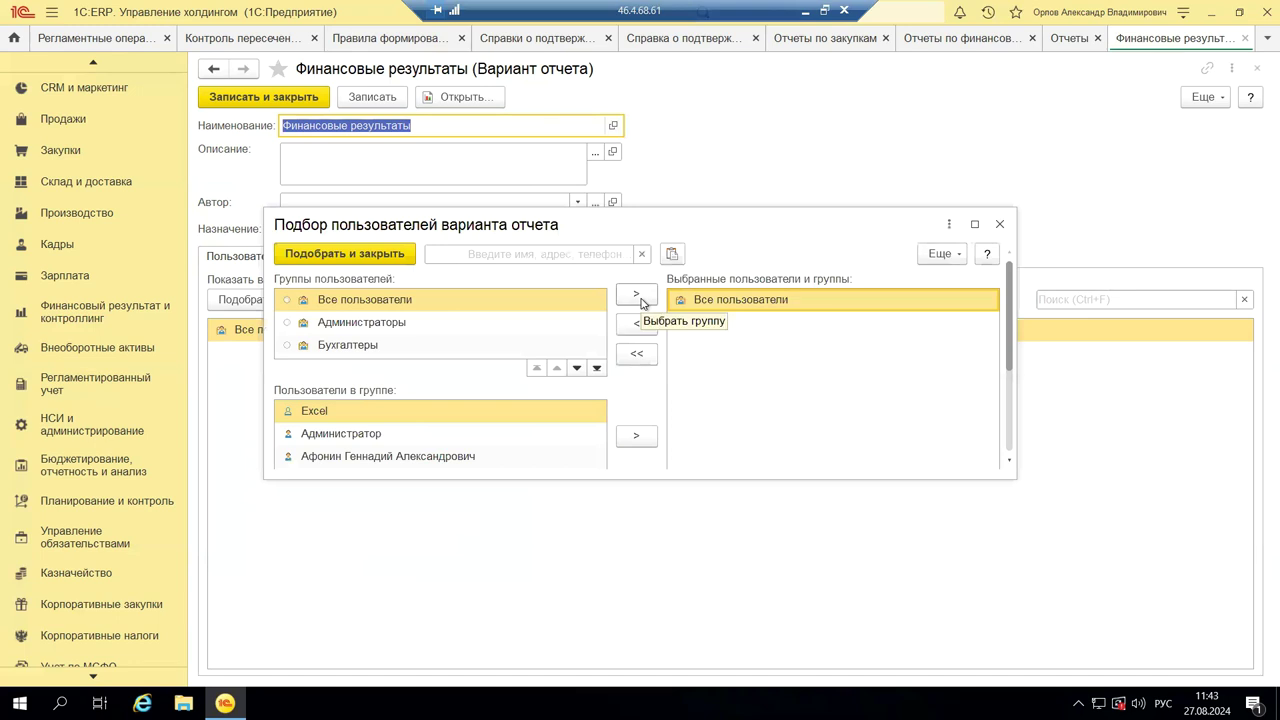
left_click(636, 324)
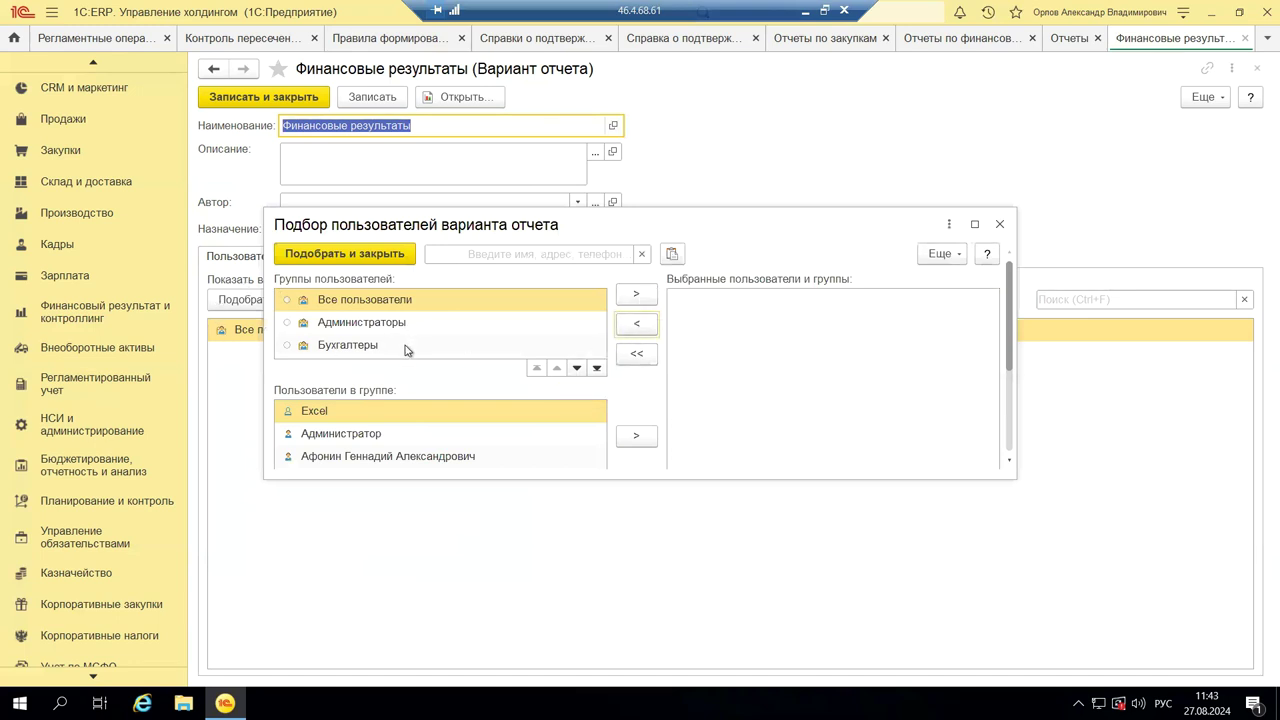
scroll(358, 430, "down", 1)
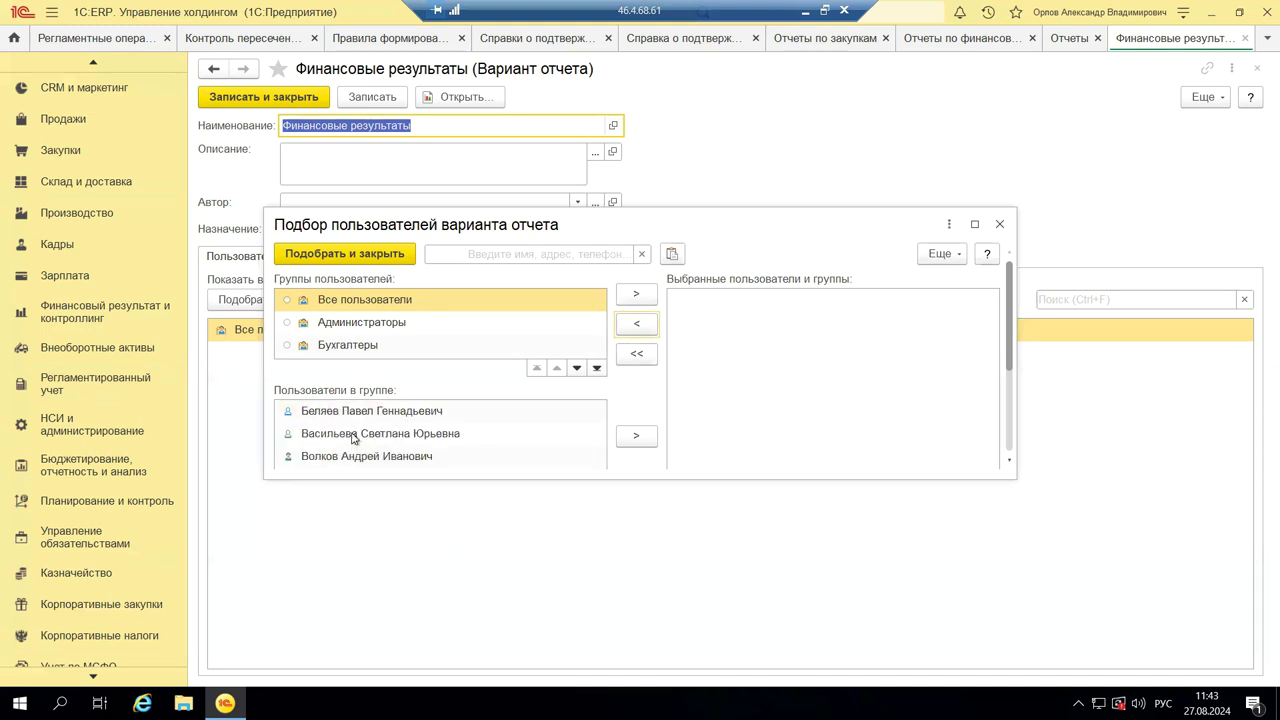
left_click(353, 436)
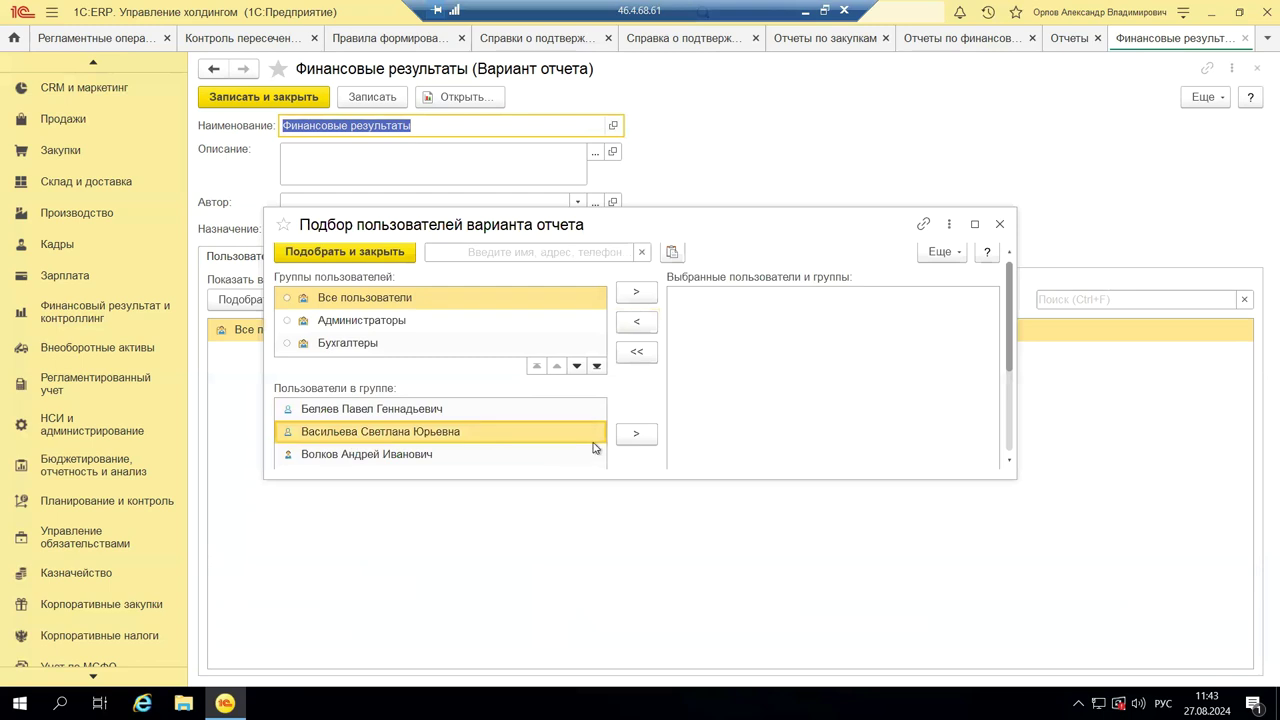
left_click(624, 440)
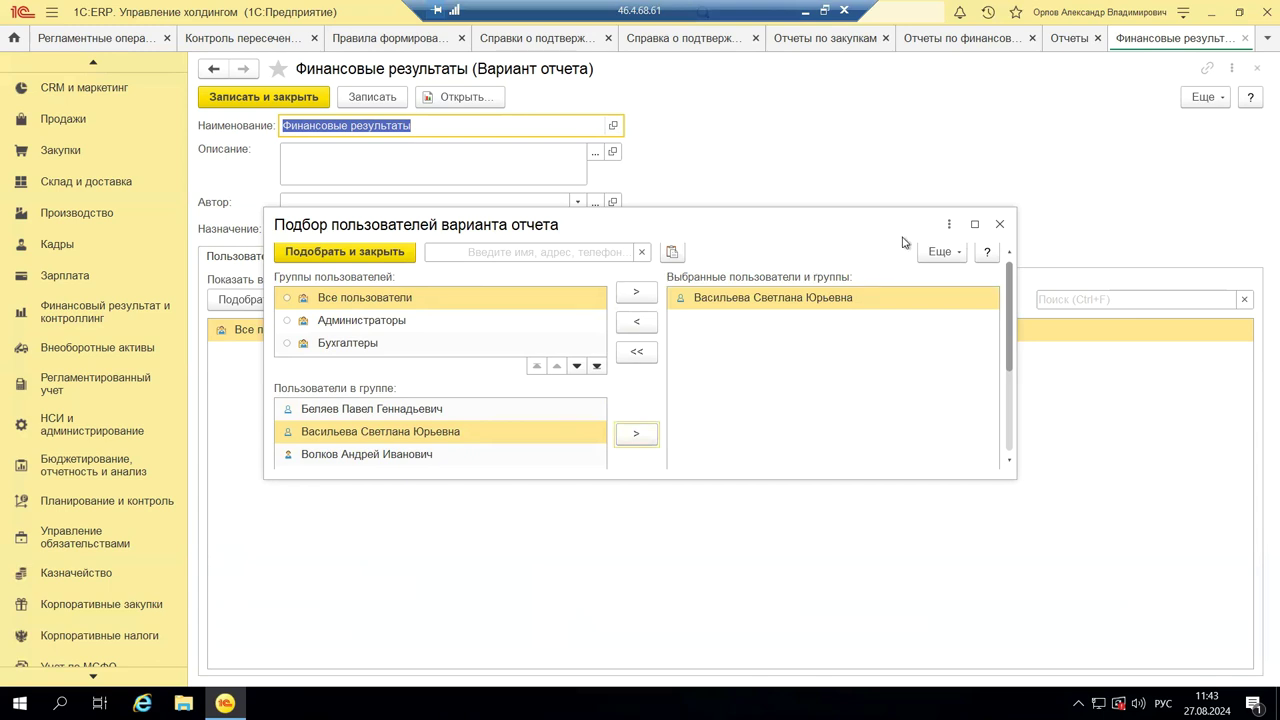
left_click(320, 253)
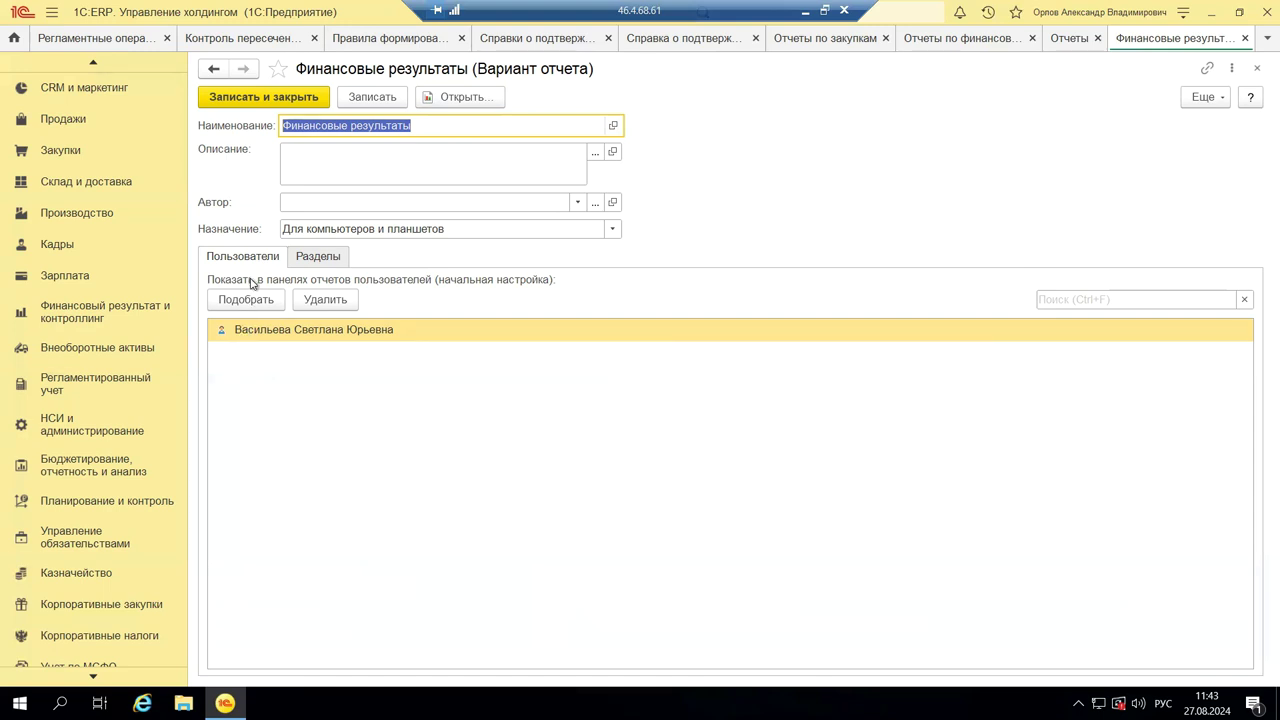
- Examine the Разделы available for placing the Финансовые результаты report variant, including the Закупки, Казначейство and Продажи groups
left_click(316, 257)
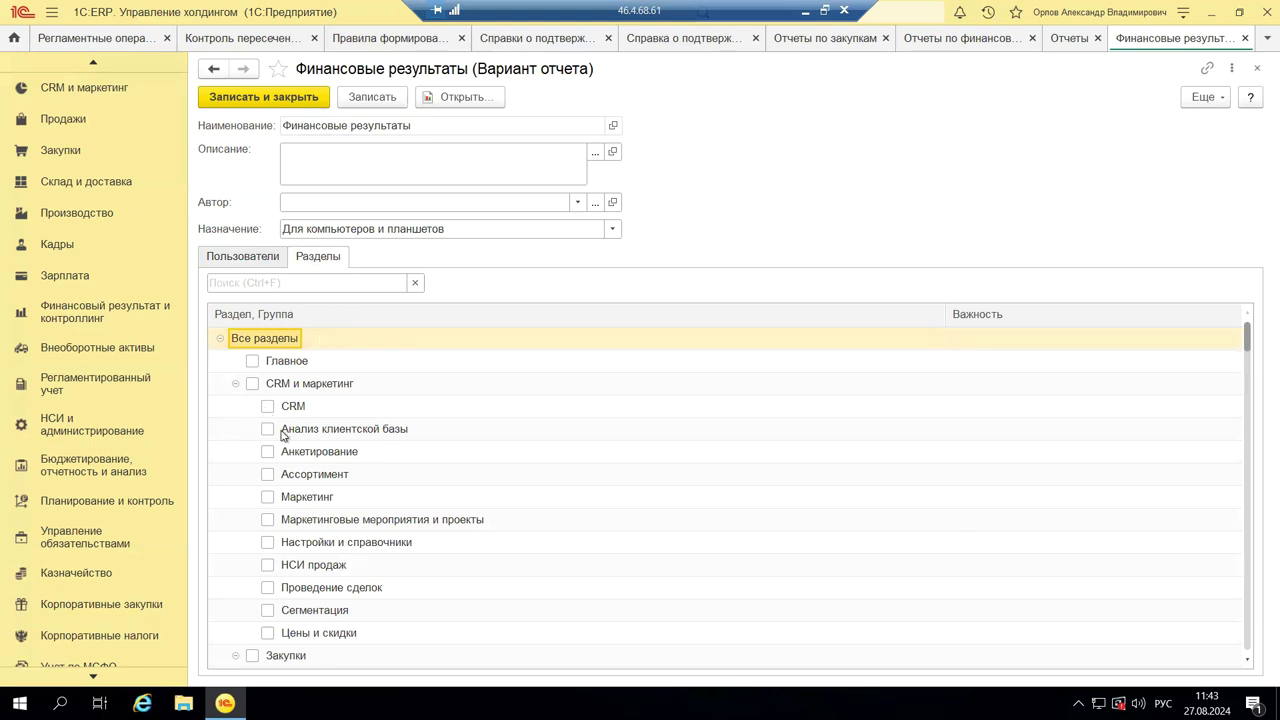
scroll(320, 451, "down", 7)
scroll(322, 453, "down", 1)
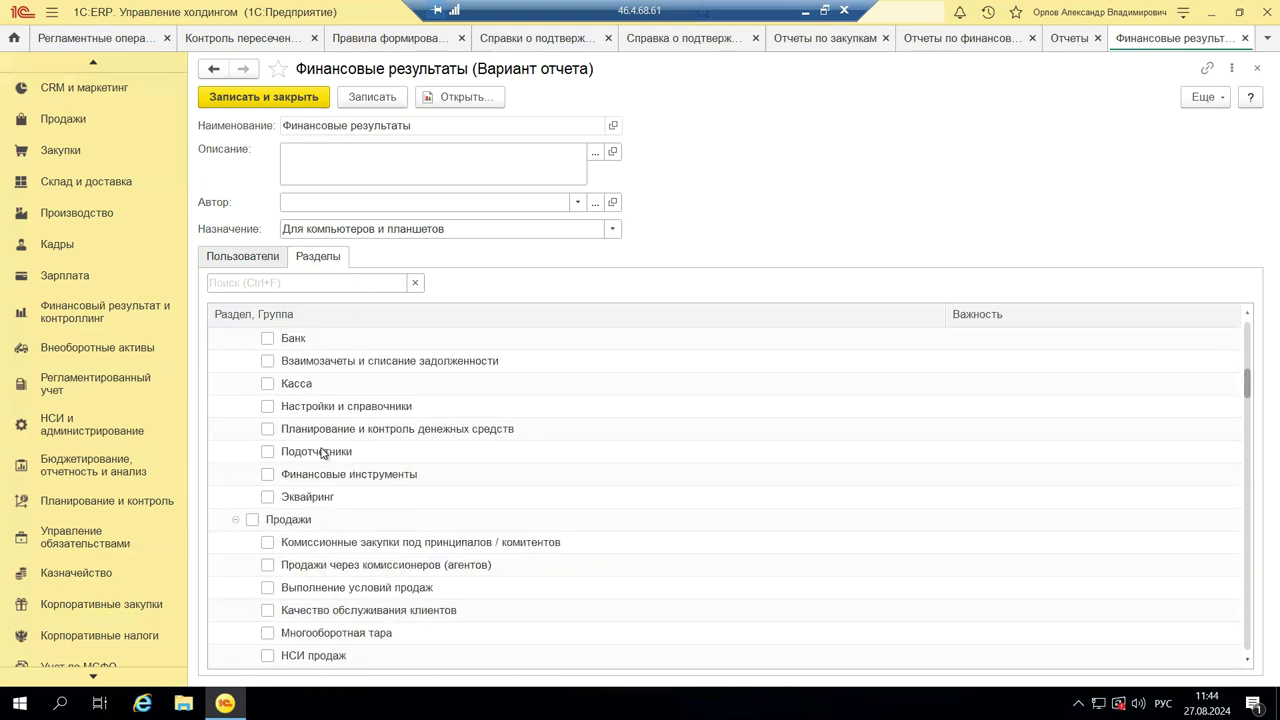
scroll(322, 453, "down", 4)
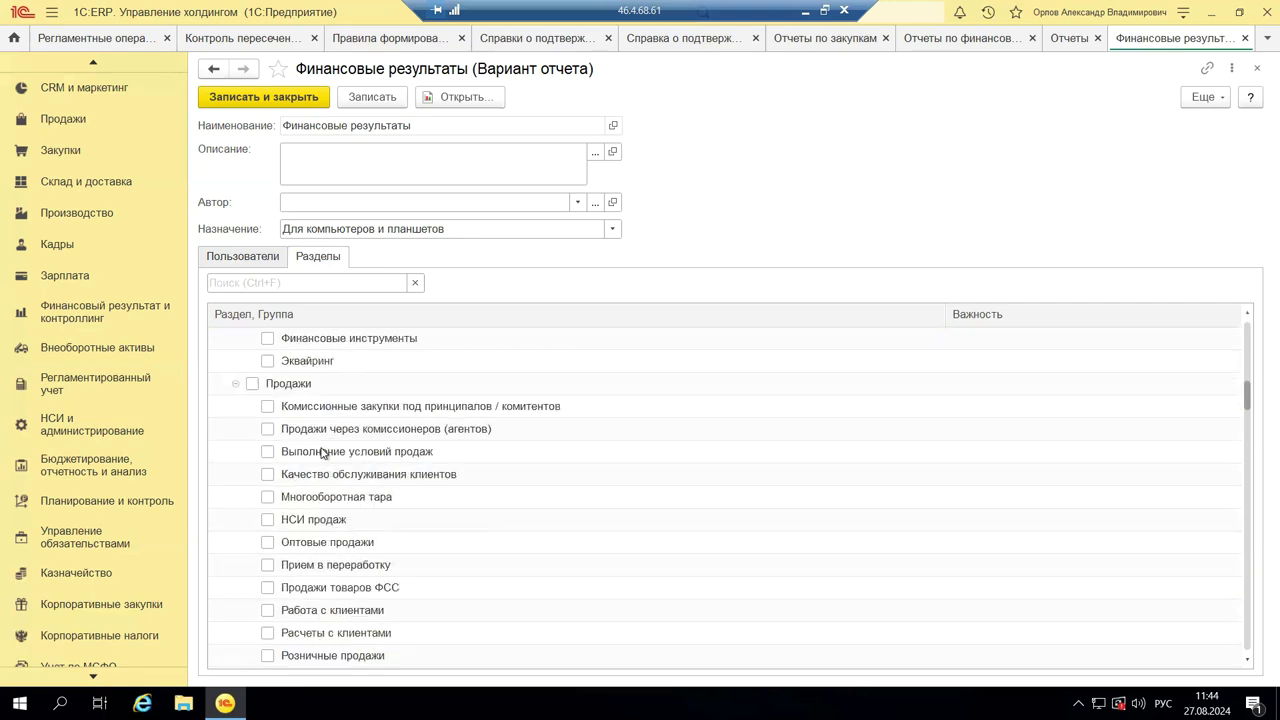
scroll(322, 453, "up", 4)
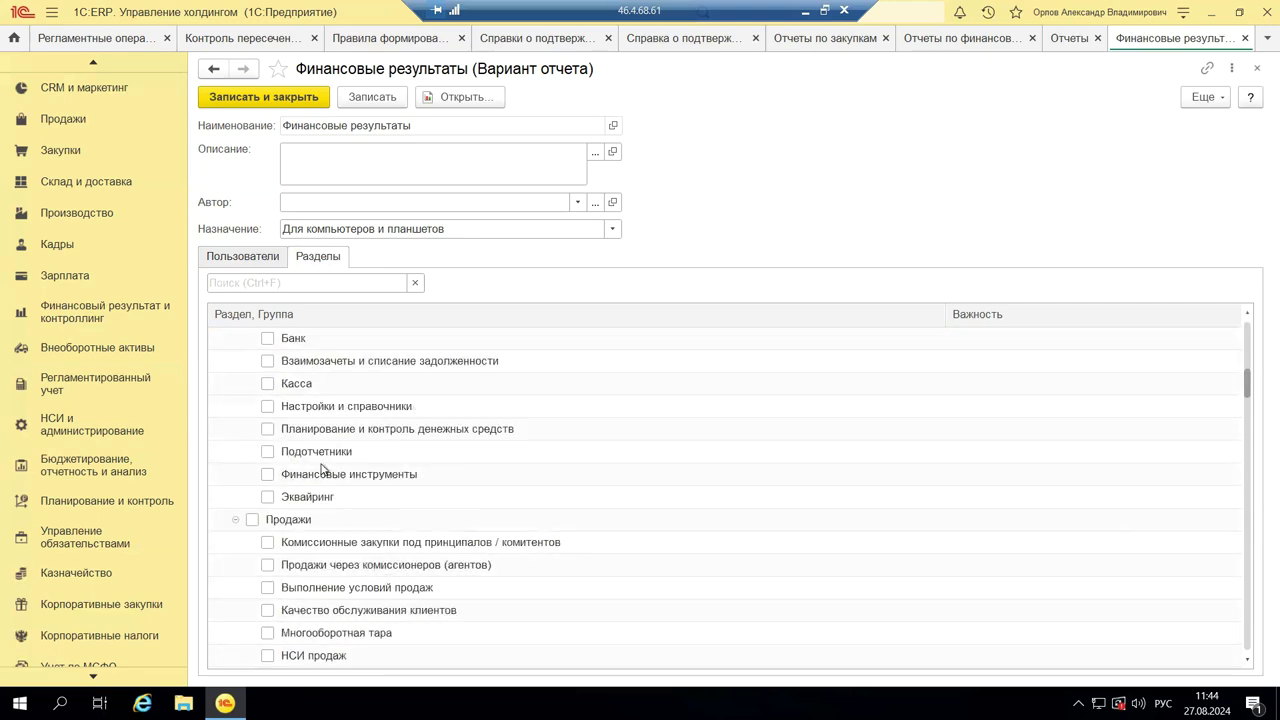
scroll(305, 544, "up", 3)
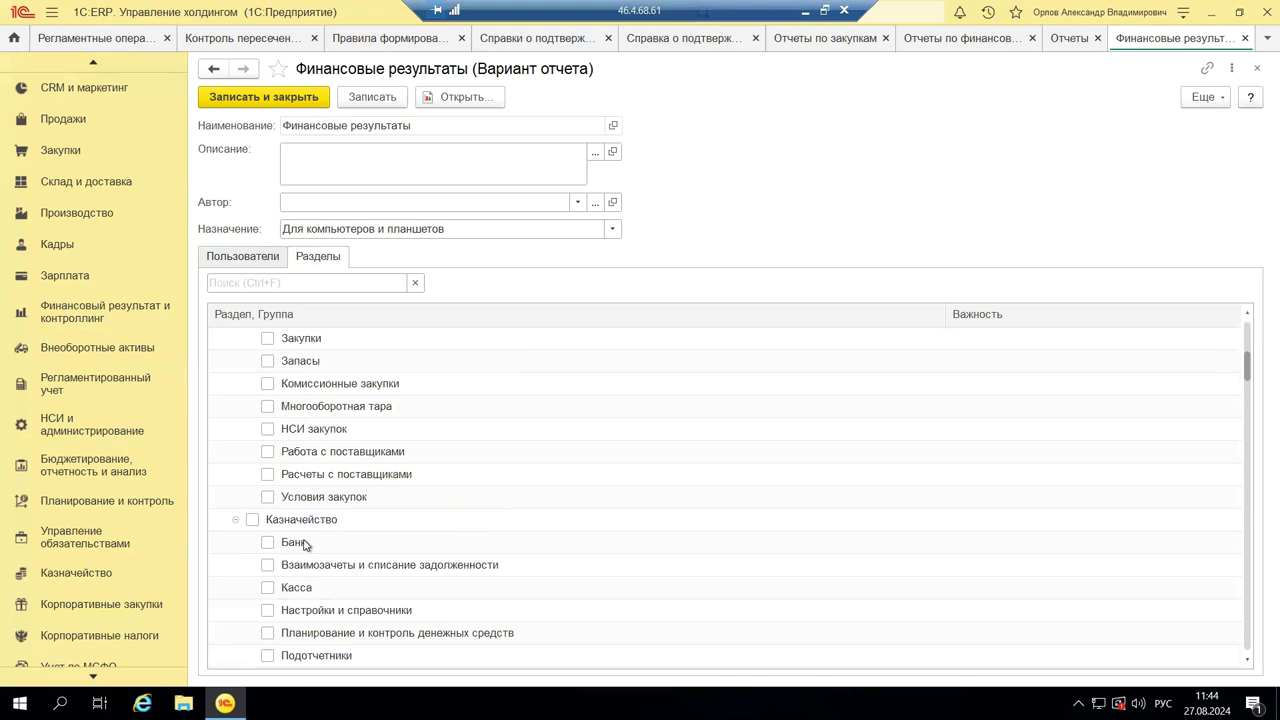
- Try placing the Финансовые результаты variant under Казначейство and its Взаимозачеты и списание задолженности group, discarding the changes on closing
scroll(305, 544, "down", 1)
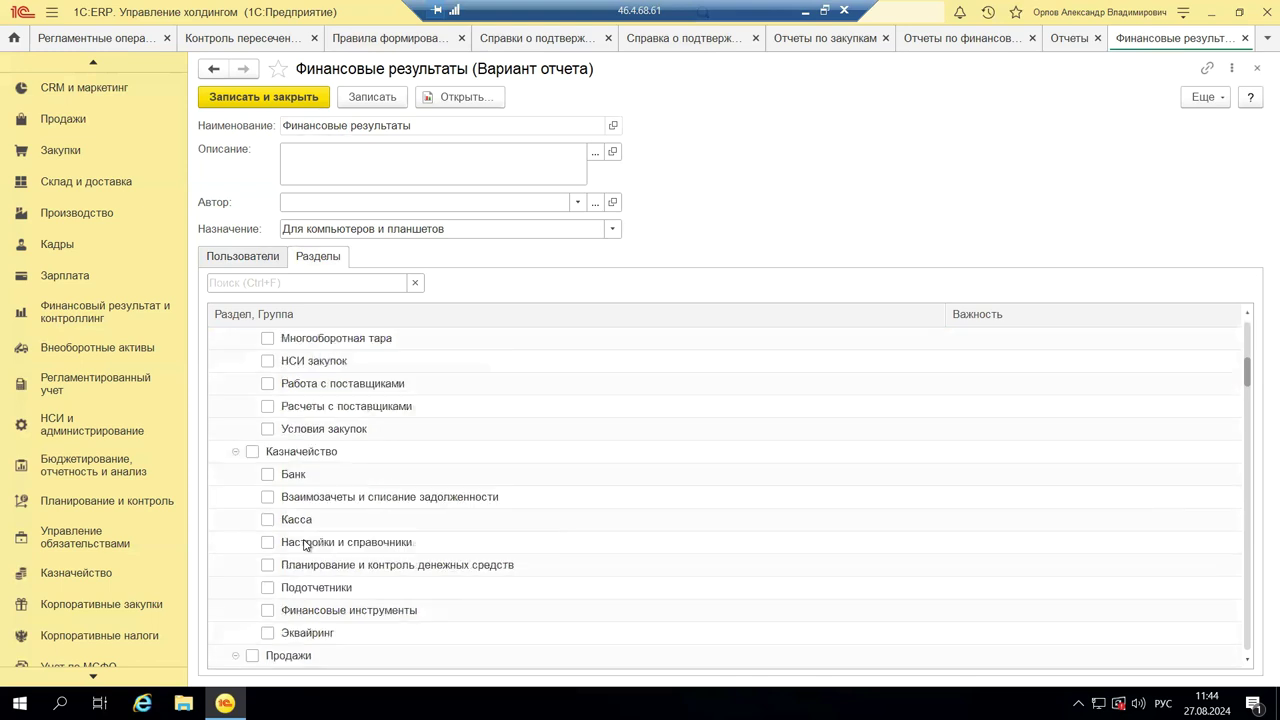
left_click(252, 453)
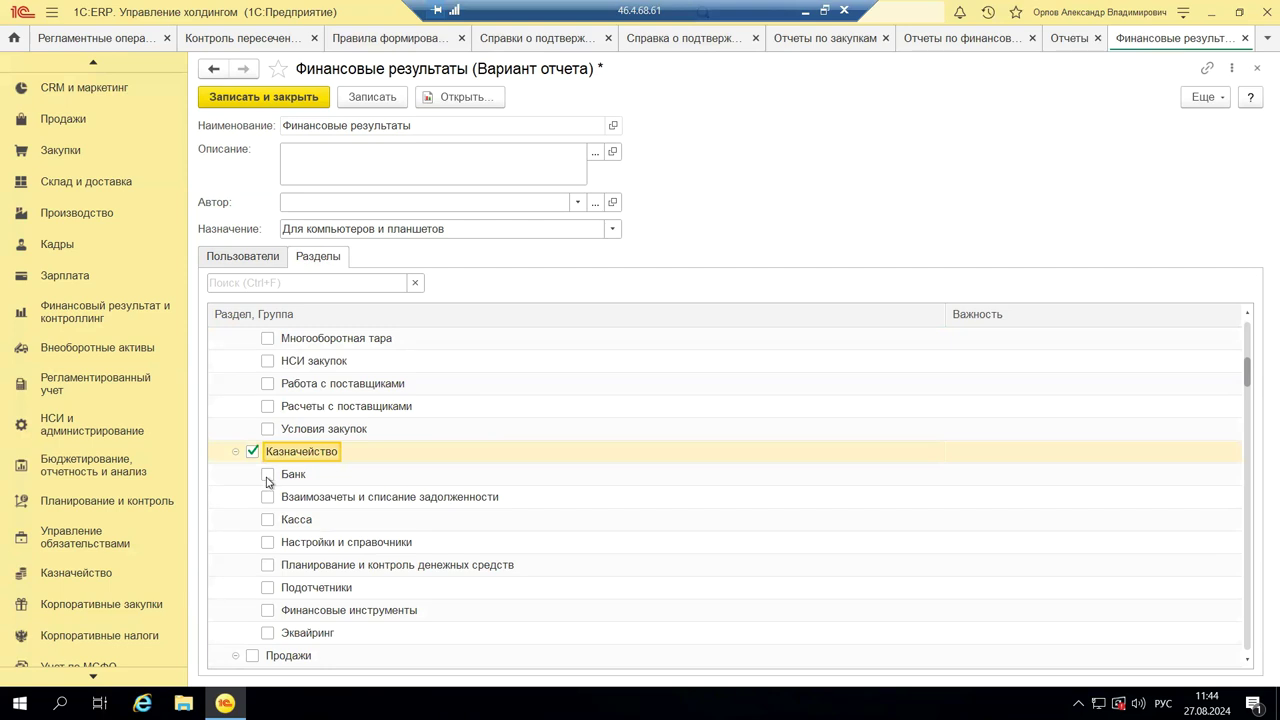
left_click(268, 498)
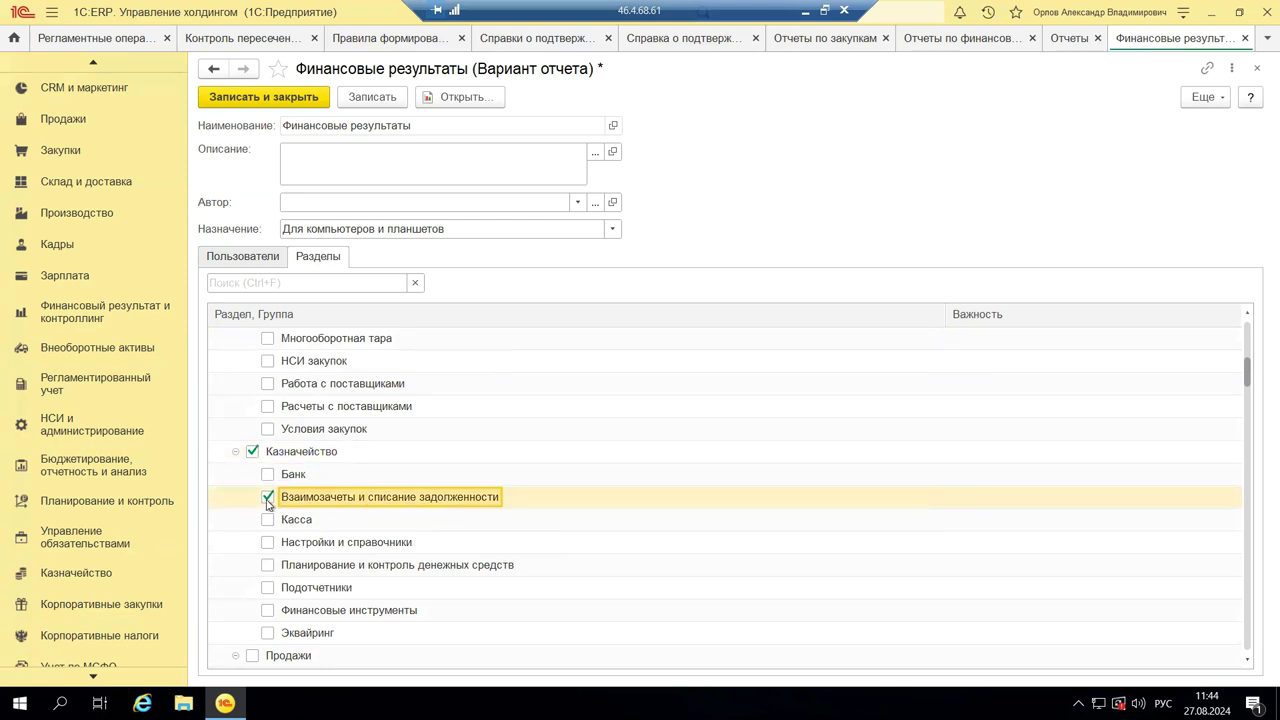
left_click(267, 500)
left_click(1257, 71)
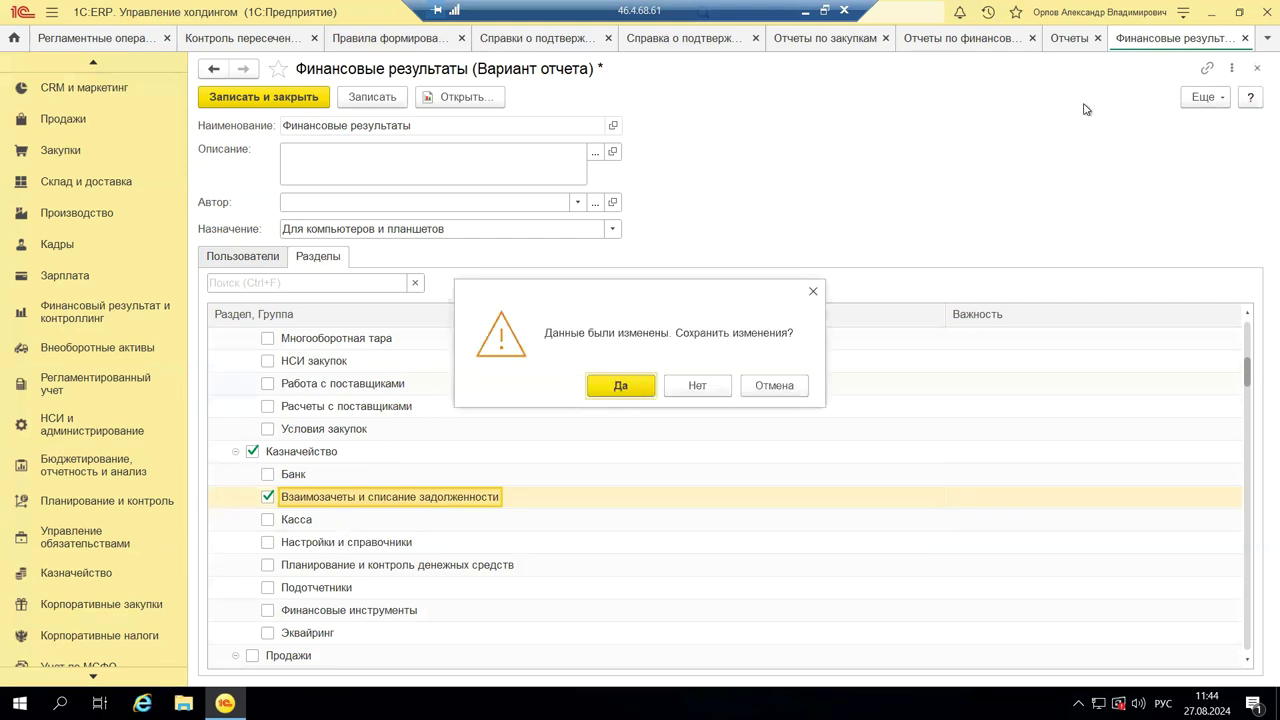
left_click(697, 387)
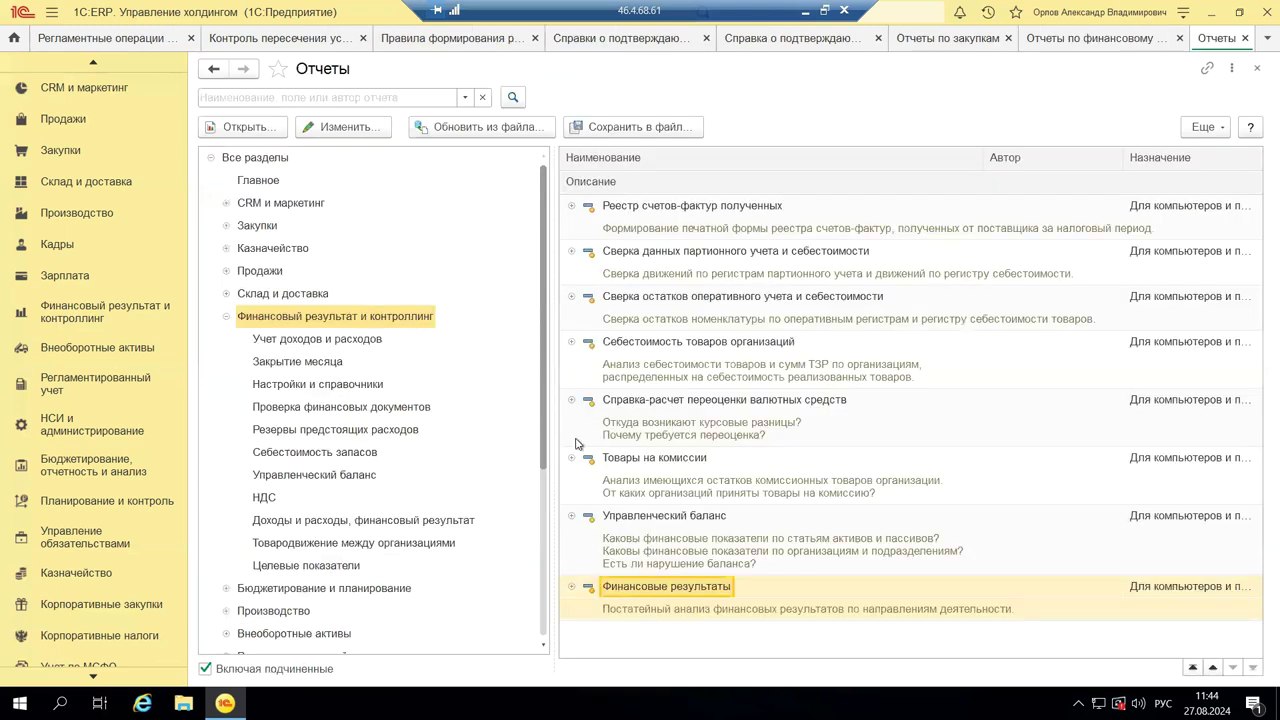
- Close the report lists and both windows for Справки о подтверждающих документах to return to Регламентные операции по закрытию месяца
left_click(1256, 68)
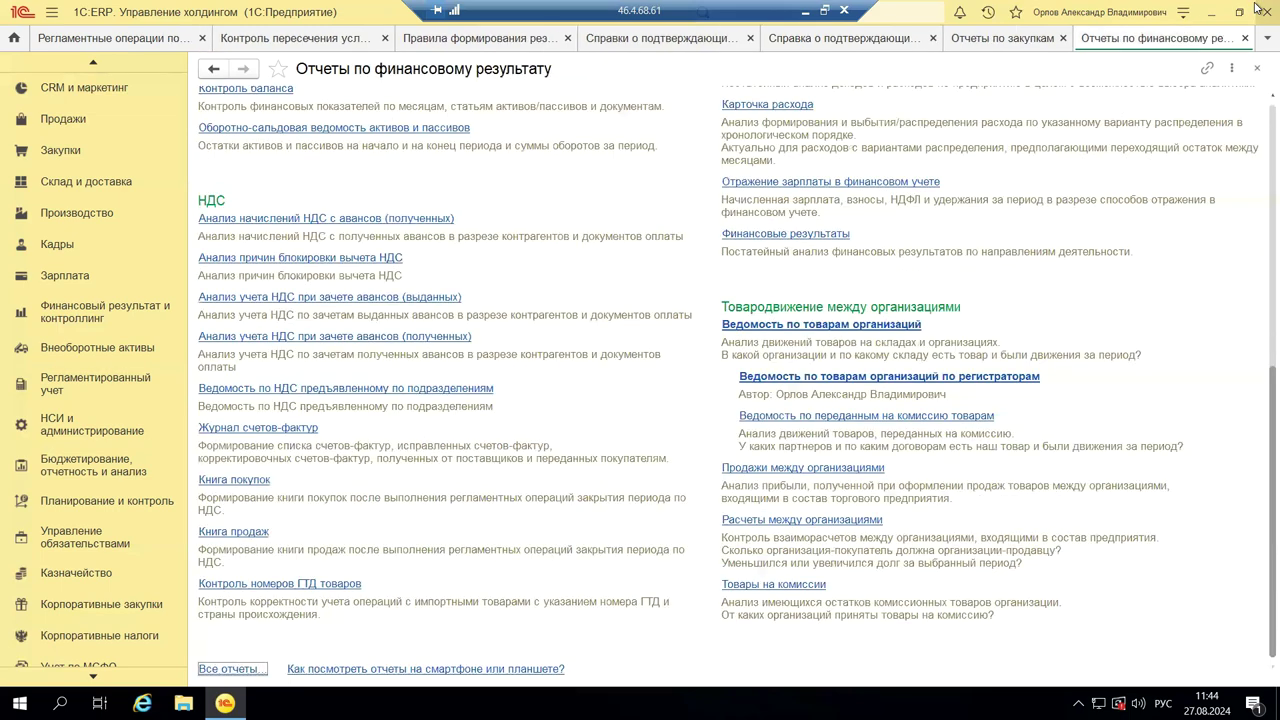
left_click(1258, 70)
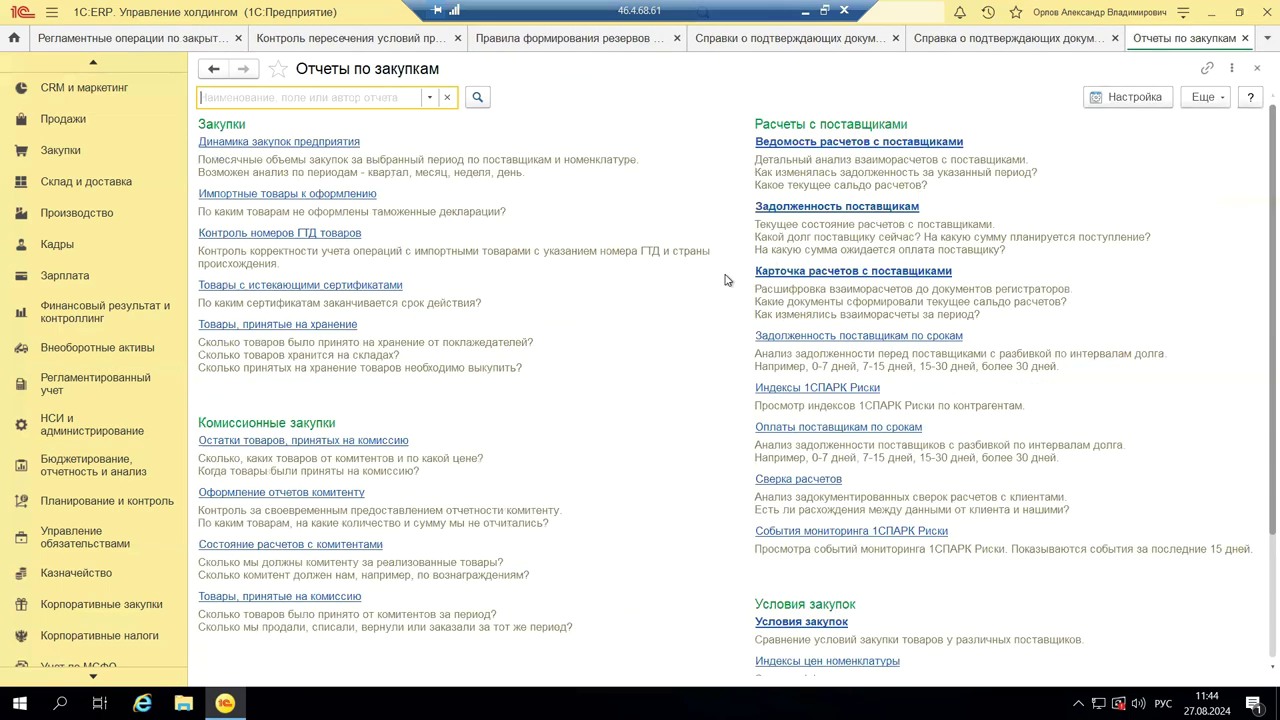
left_click(1255, 71)
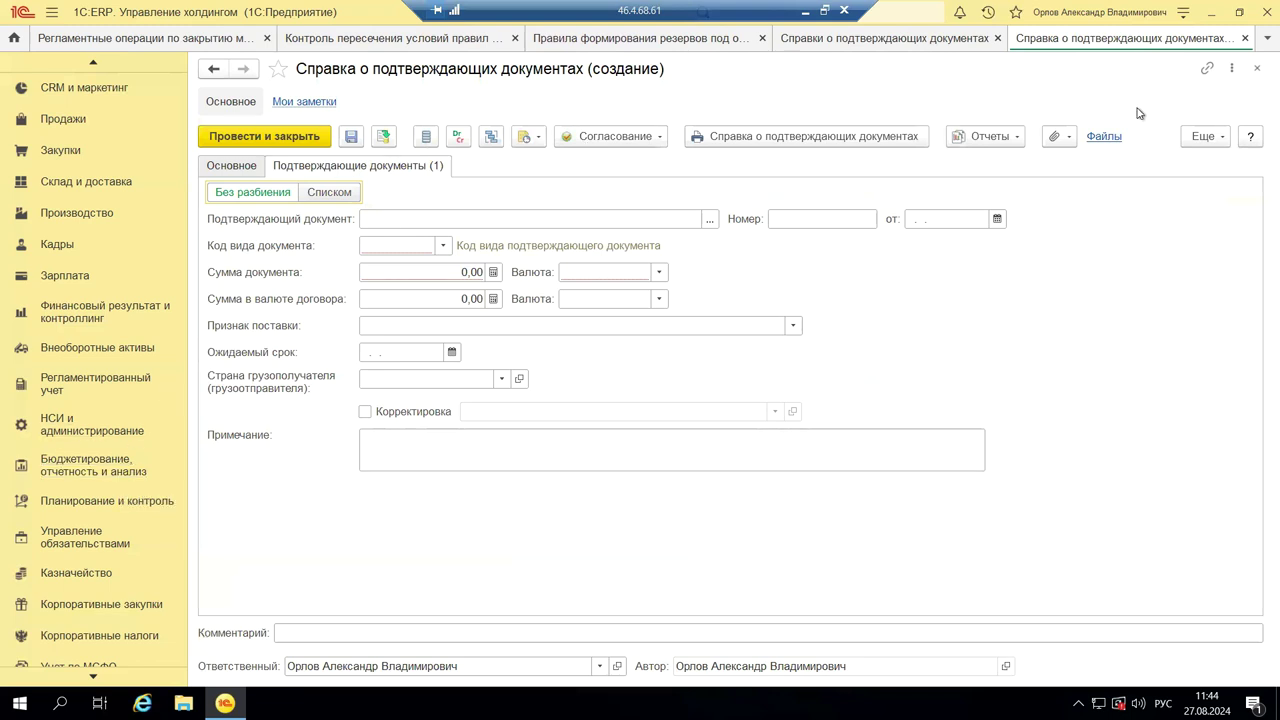
left_click(1259, 69)
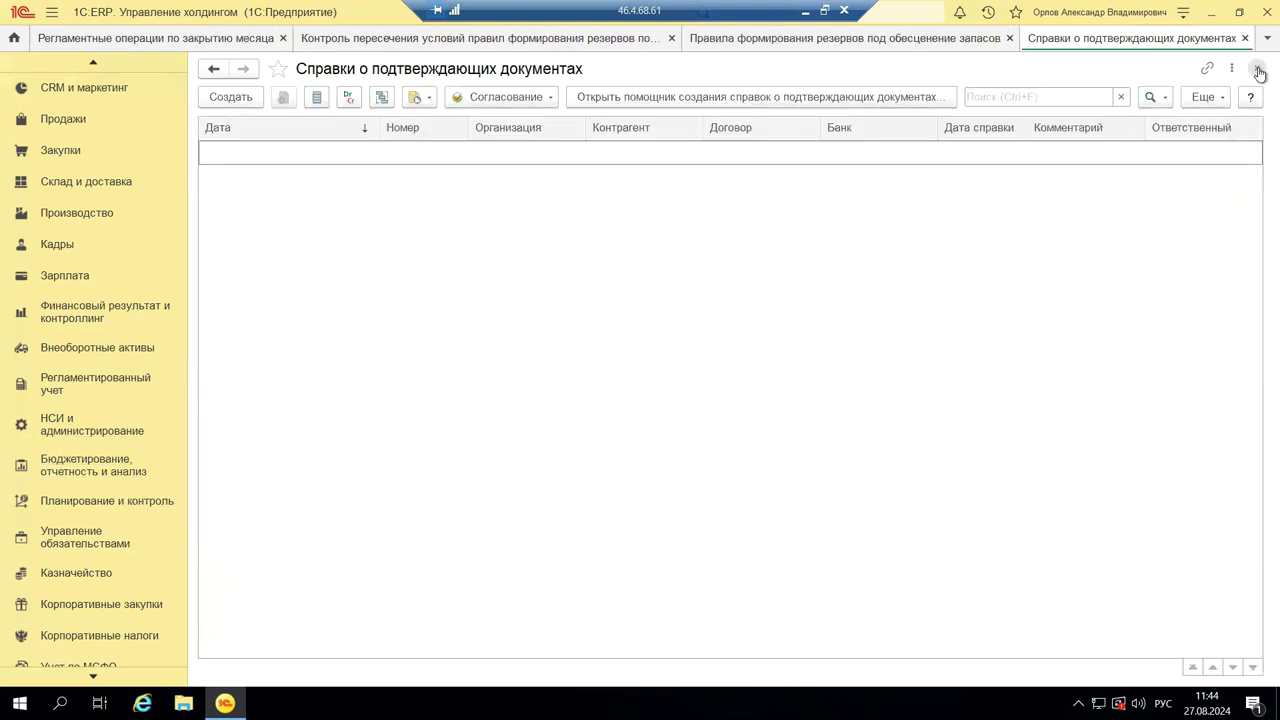
left_click(1259, 72)
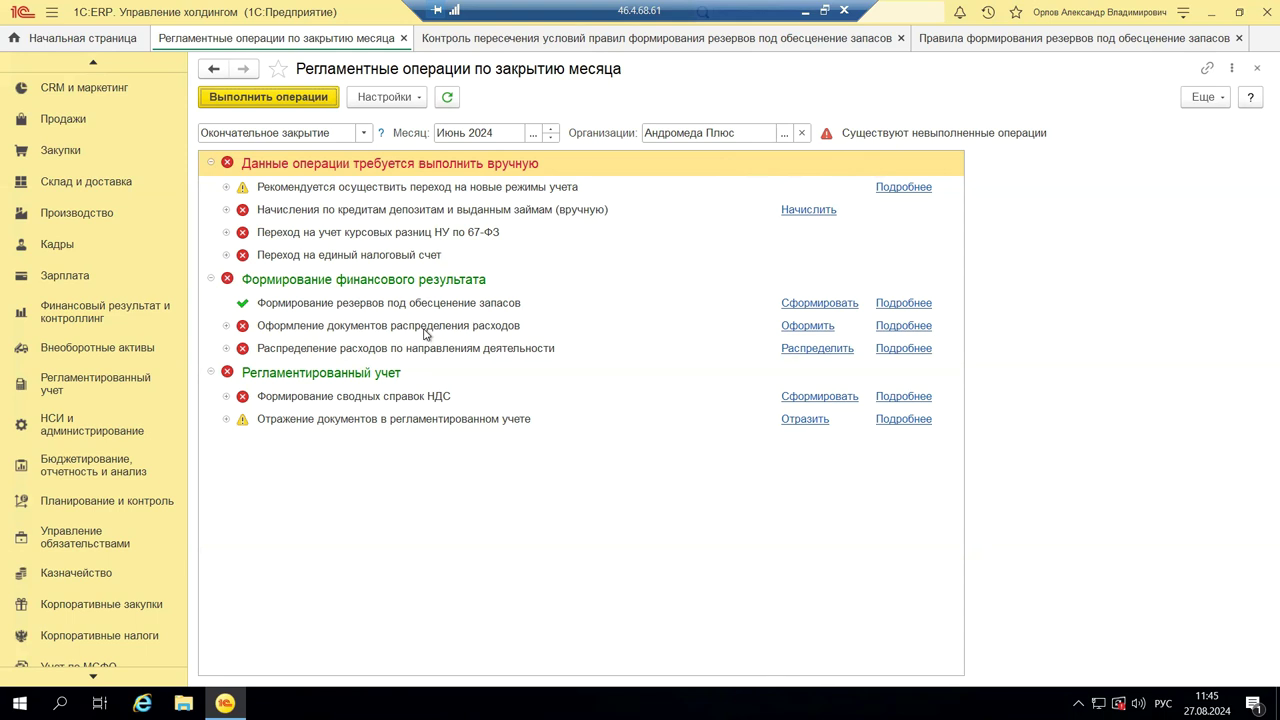
- Expand the Переход на учет курсовых разниц НУ по 67-ФЗ details, and open the Задания к закрытию месяца list
left_click(226, 233)
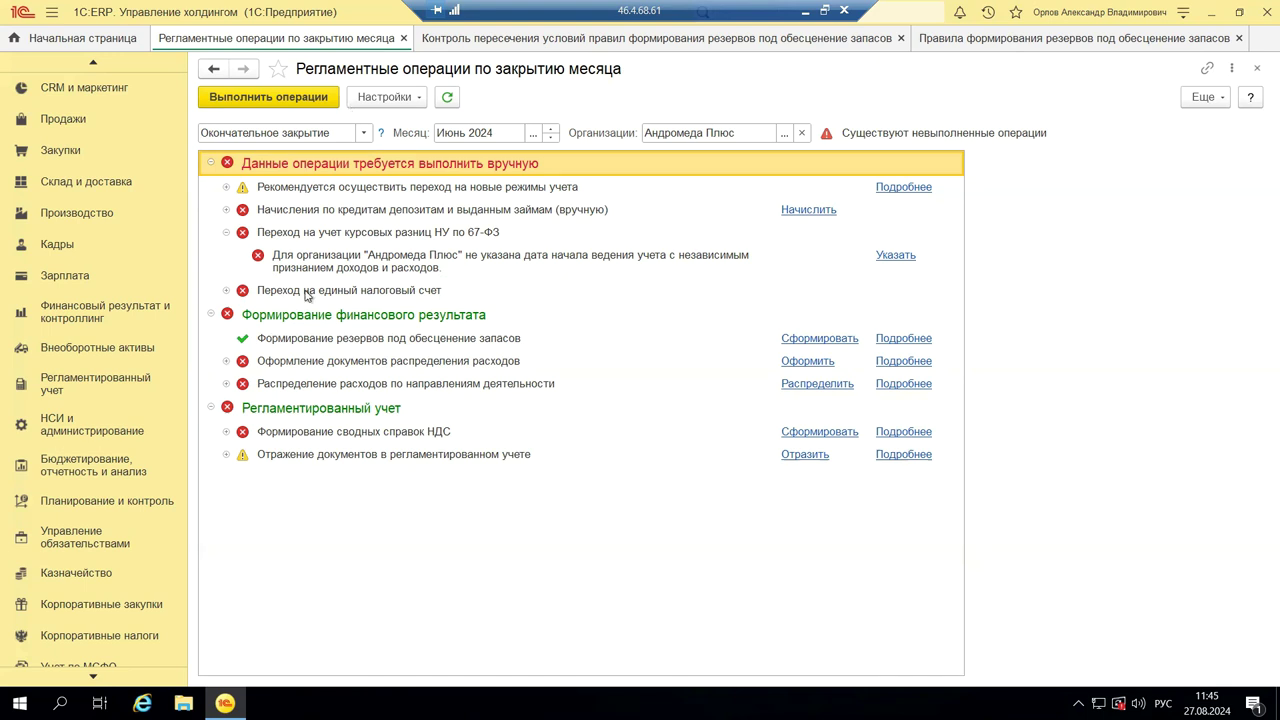
left_click(287, 342)
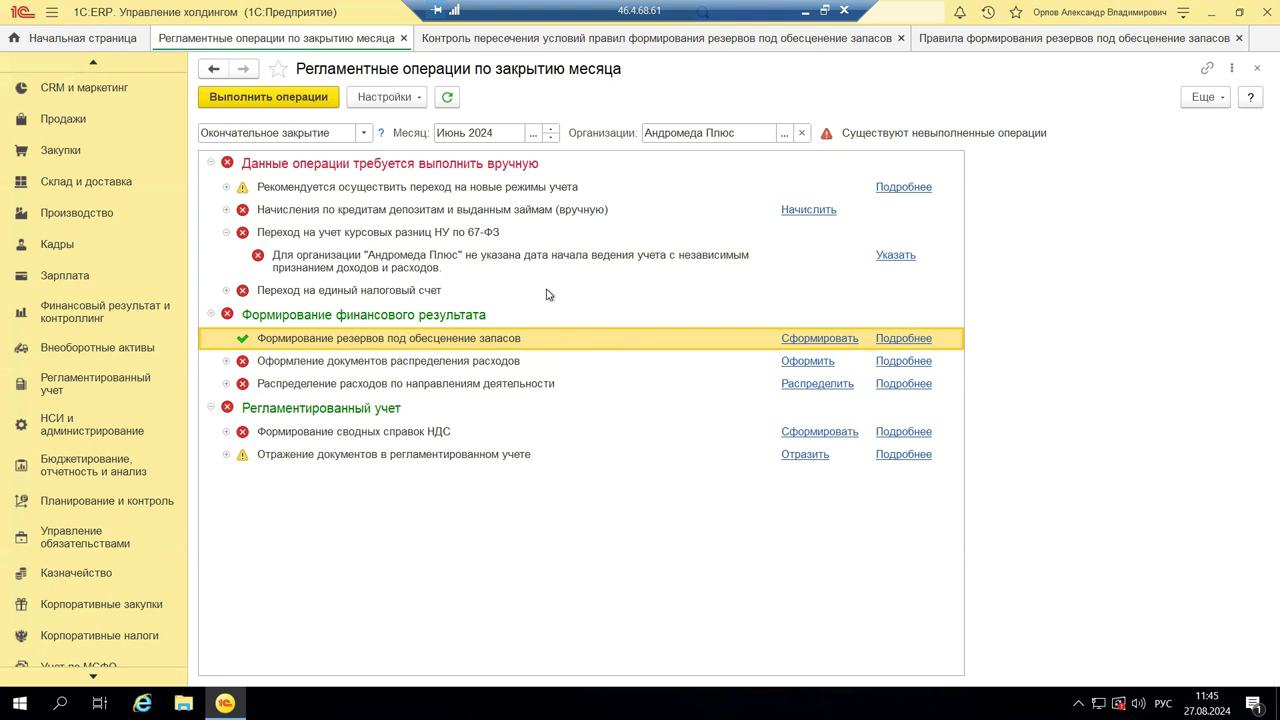
left_click(1219, 104)
mouse_move(1115, 200)
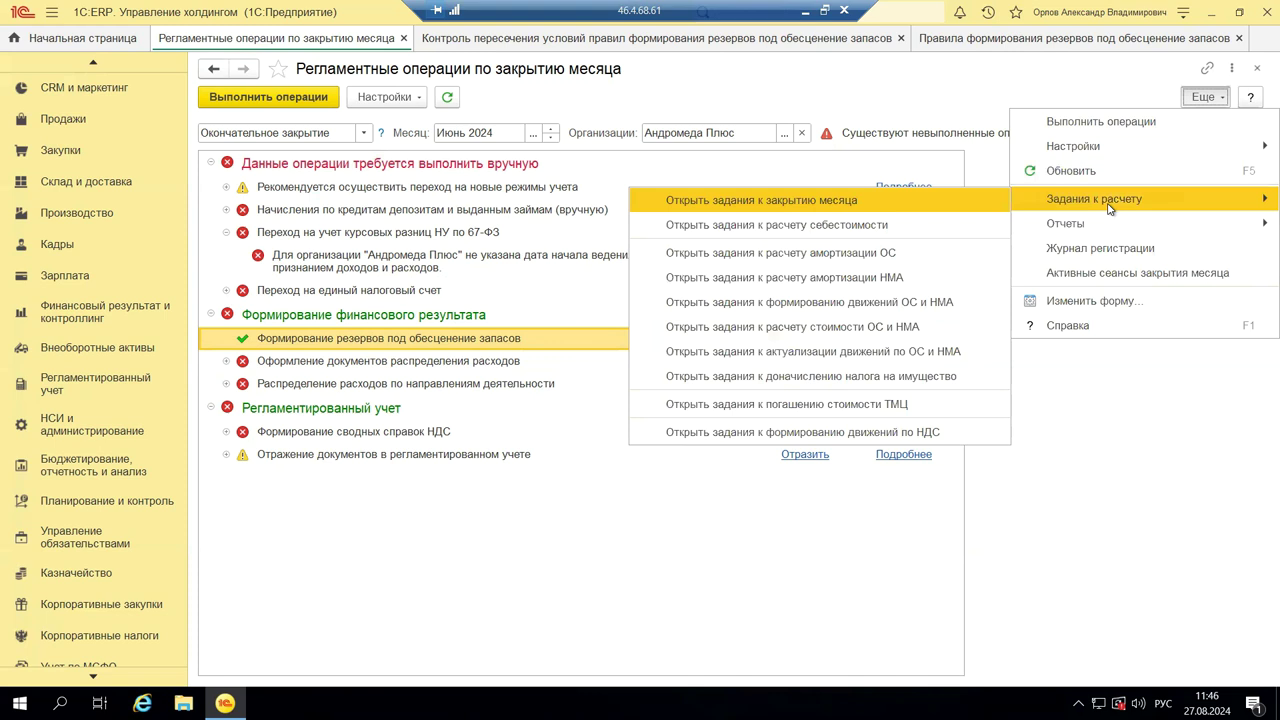
left_click(663, 204)
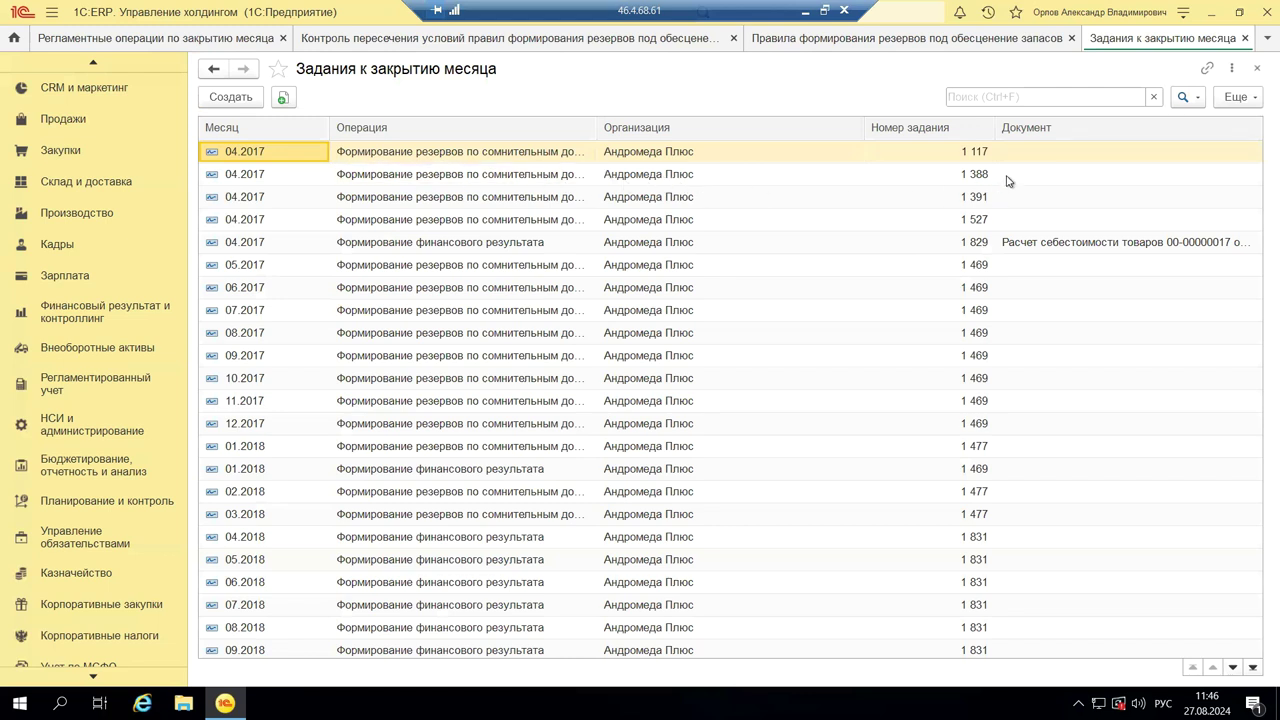
- Delete the first three 04.2017 tasks, numbered 1 117, 1 388 and 1 391, and close the task list
left_click(418, 174, "shift")
left_click(404, 197, "shift")
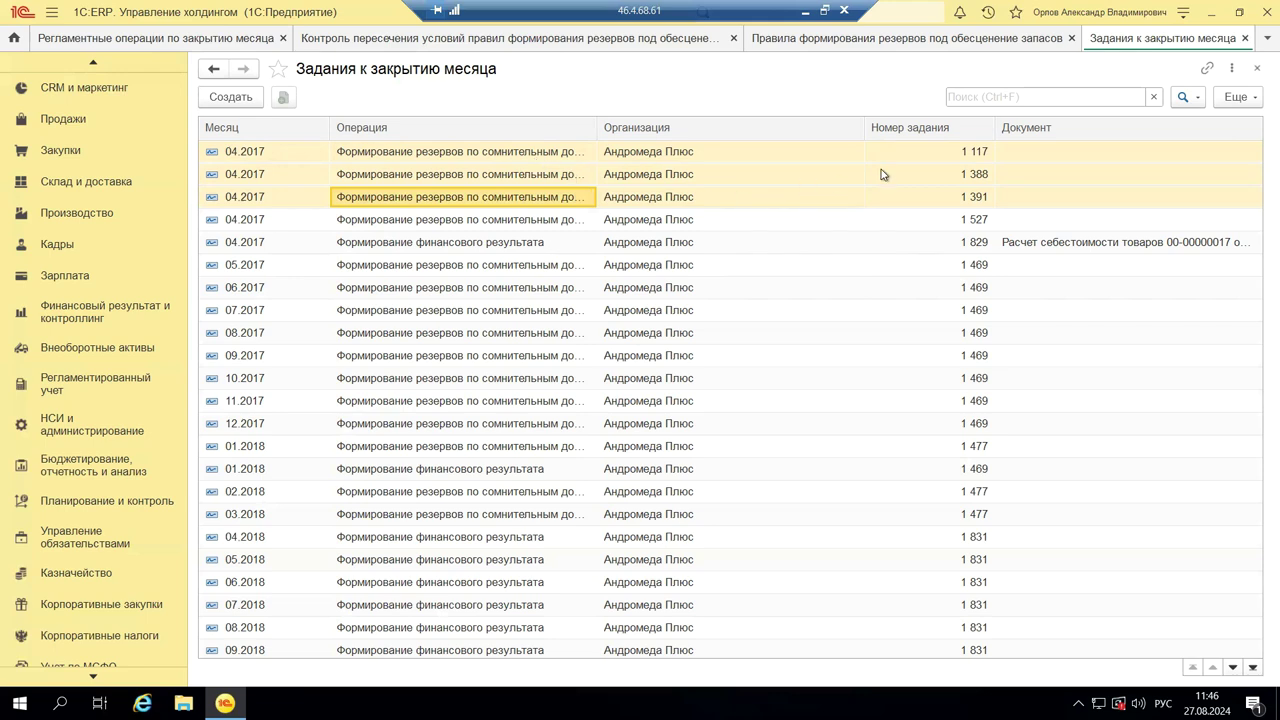
key("Delete")
left_click(643, 385)
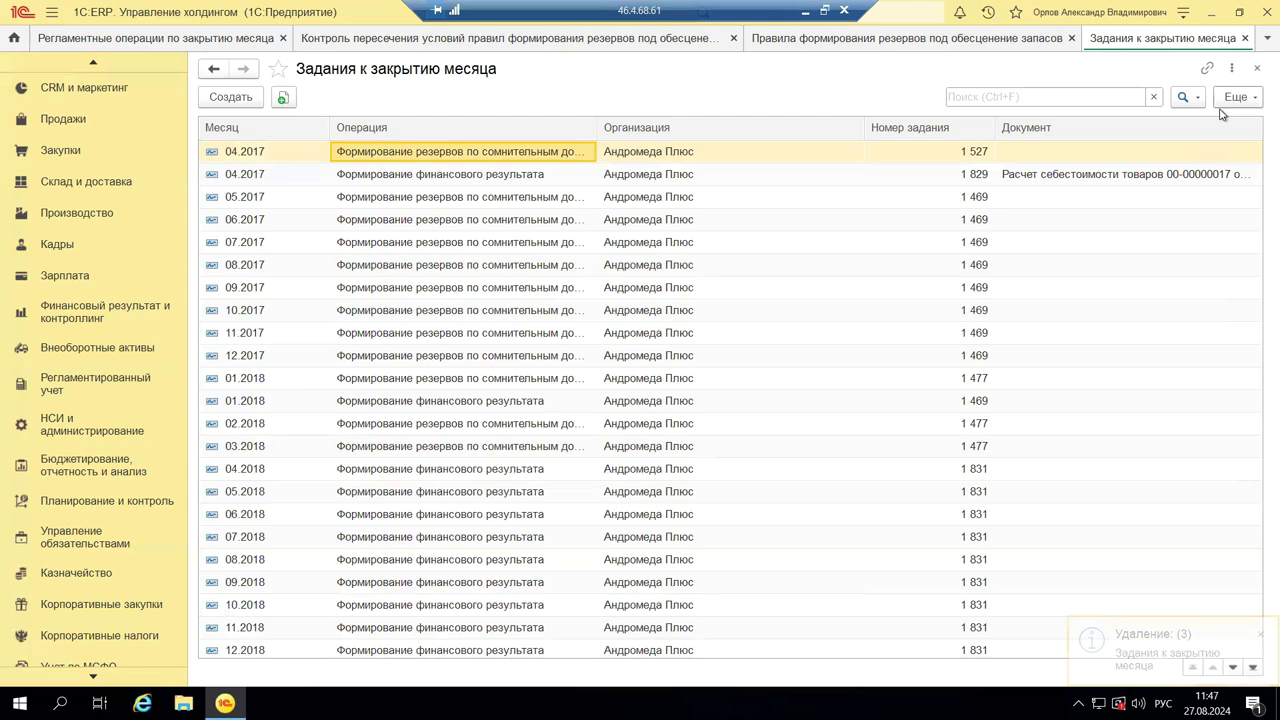
left_click(1253, 70)
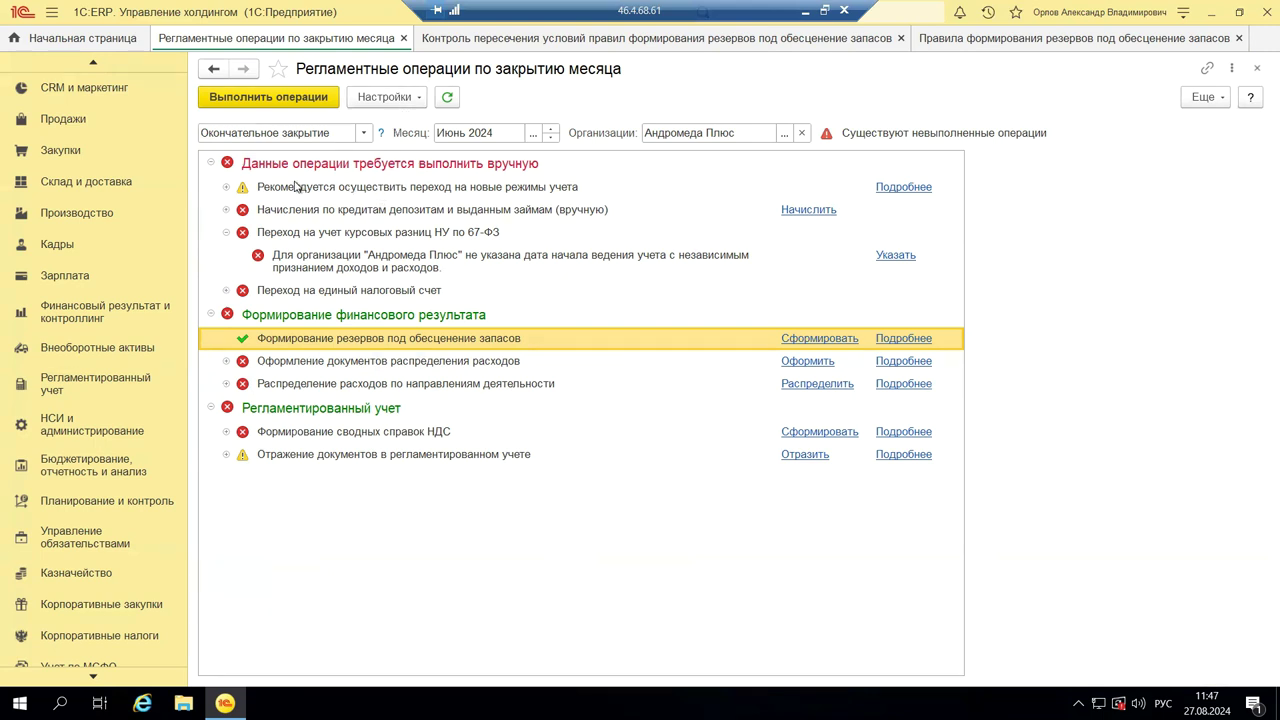
- Read the recommendation to switch to new accounting modes with its detailed help, and collapse the manual operations group
left_click(226, 188)
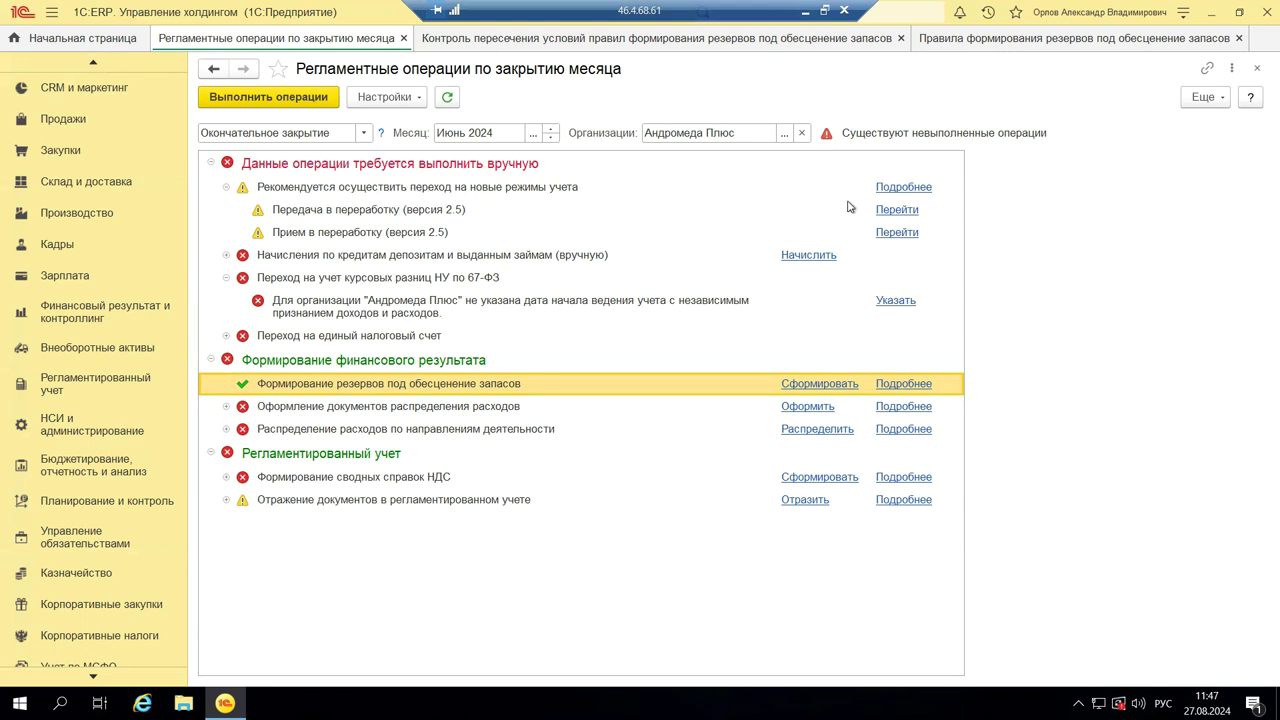
left_click(925, 190)
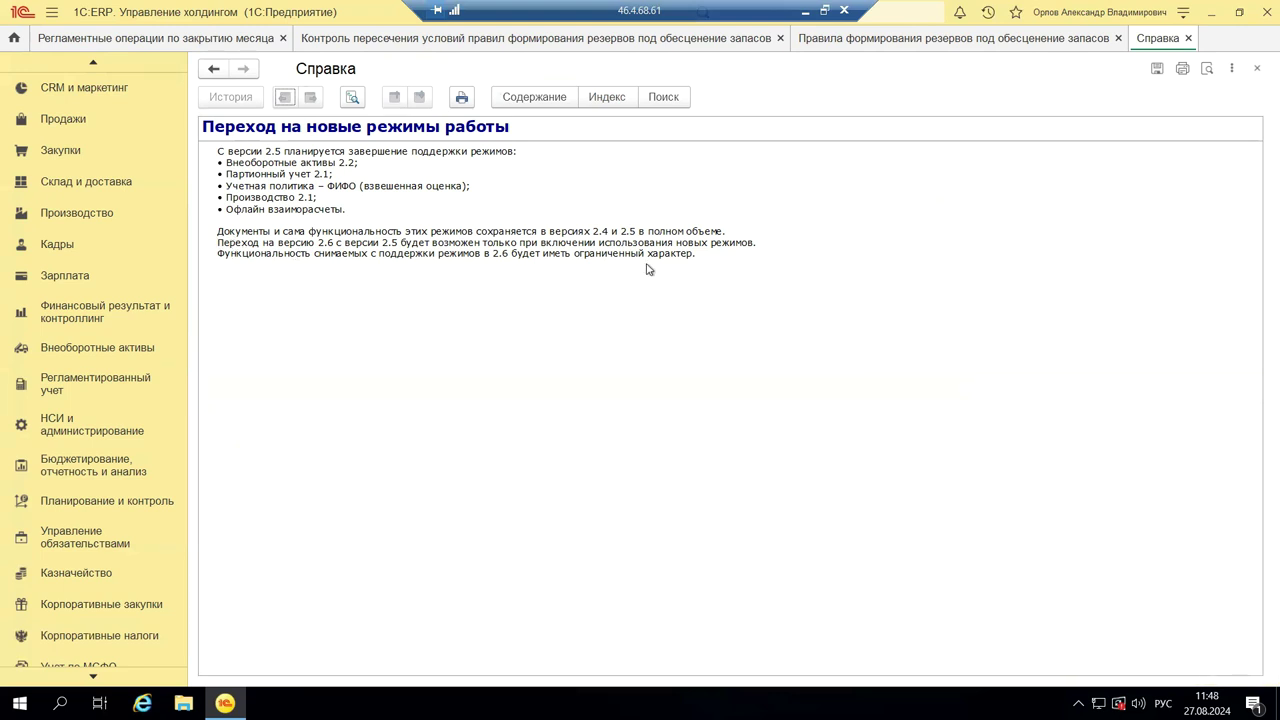
left_click(1257, 68)
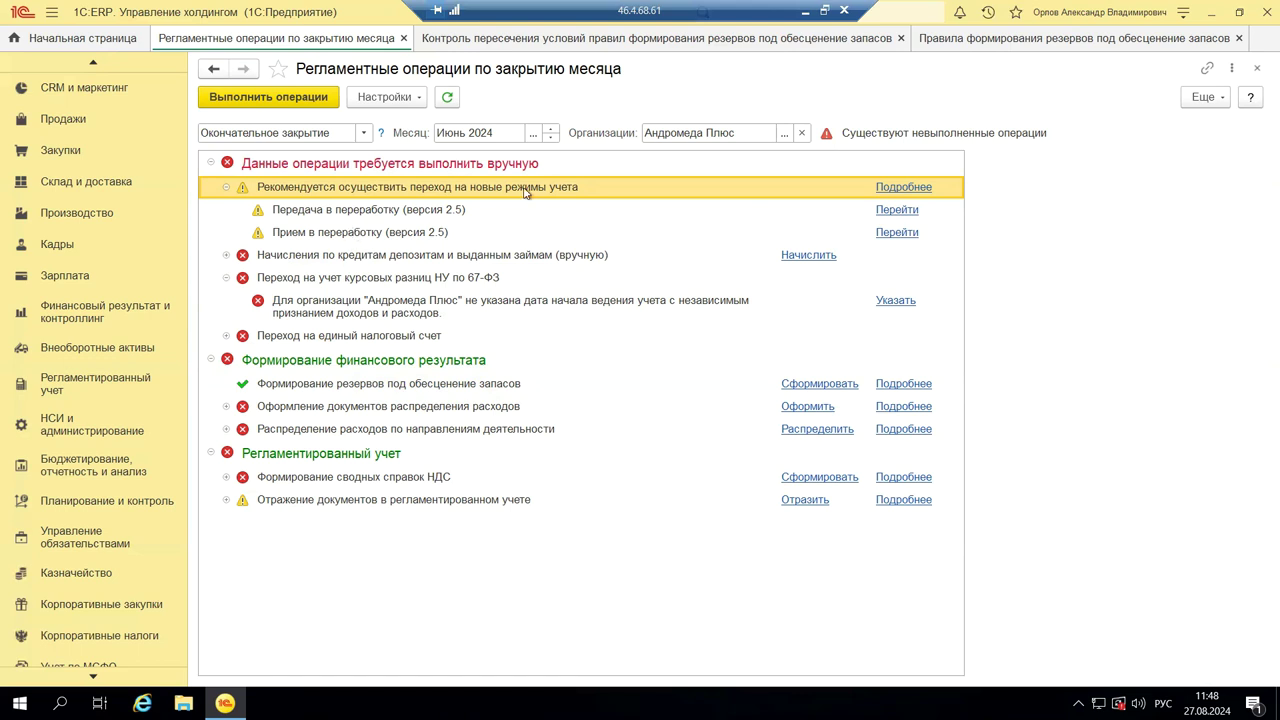
left_click(211, 163)
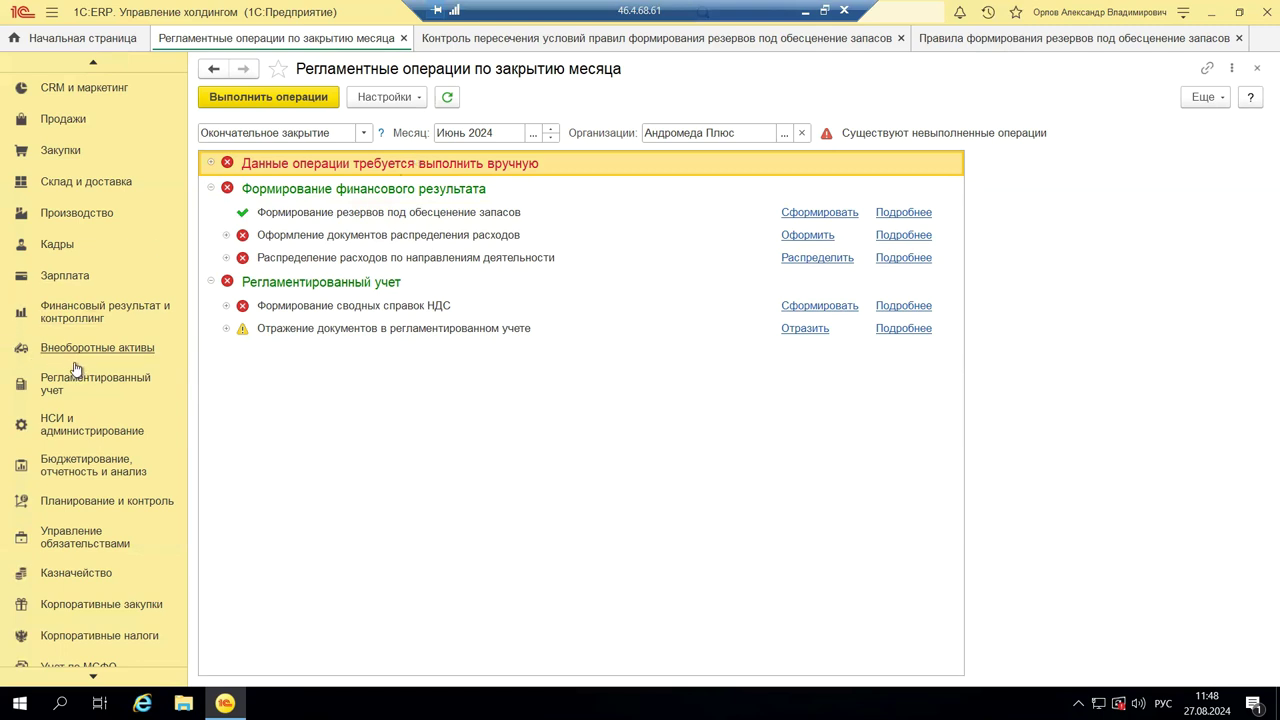
- Open Регламентные документы under Финансовый результат и контроллинг, examine which document types can be created, and close the list
left_click(88, 318)
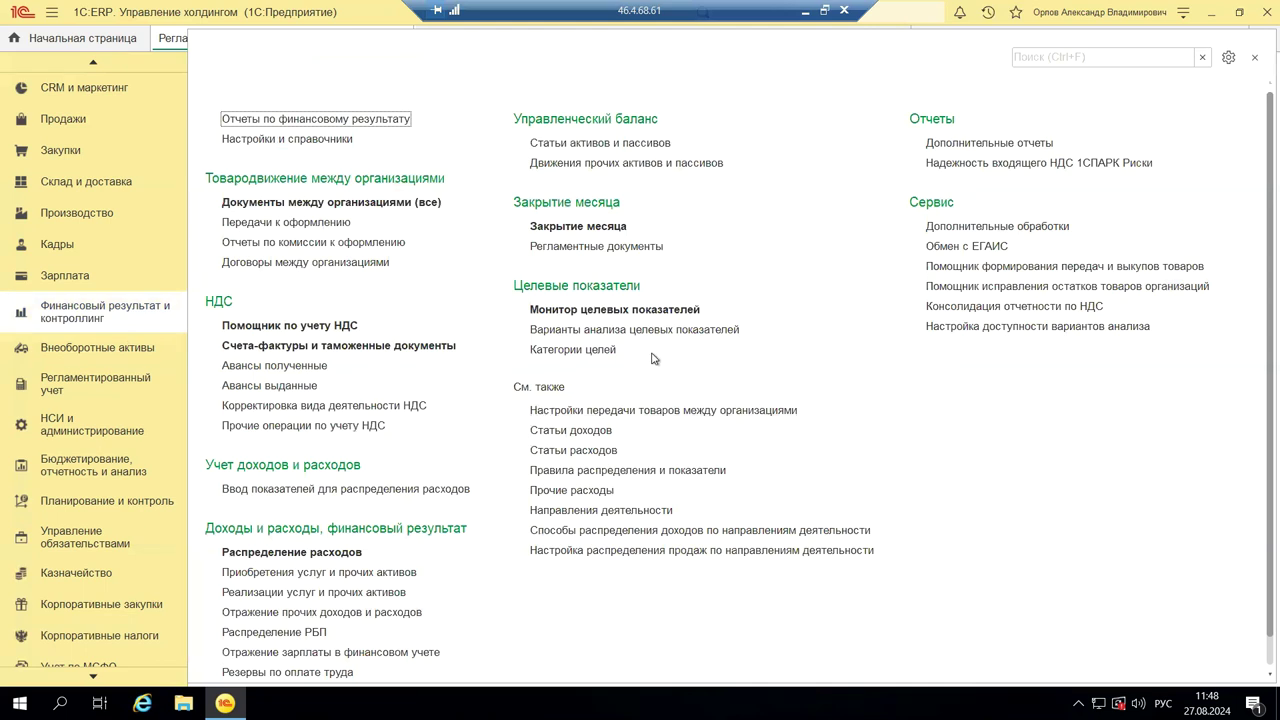
scroll(682, 388, "down", 1)
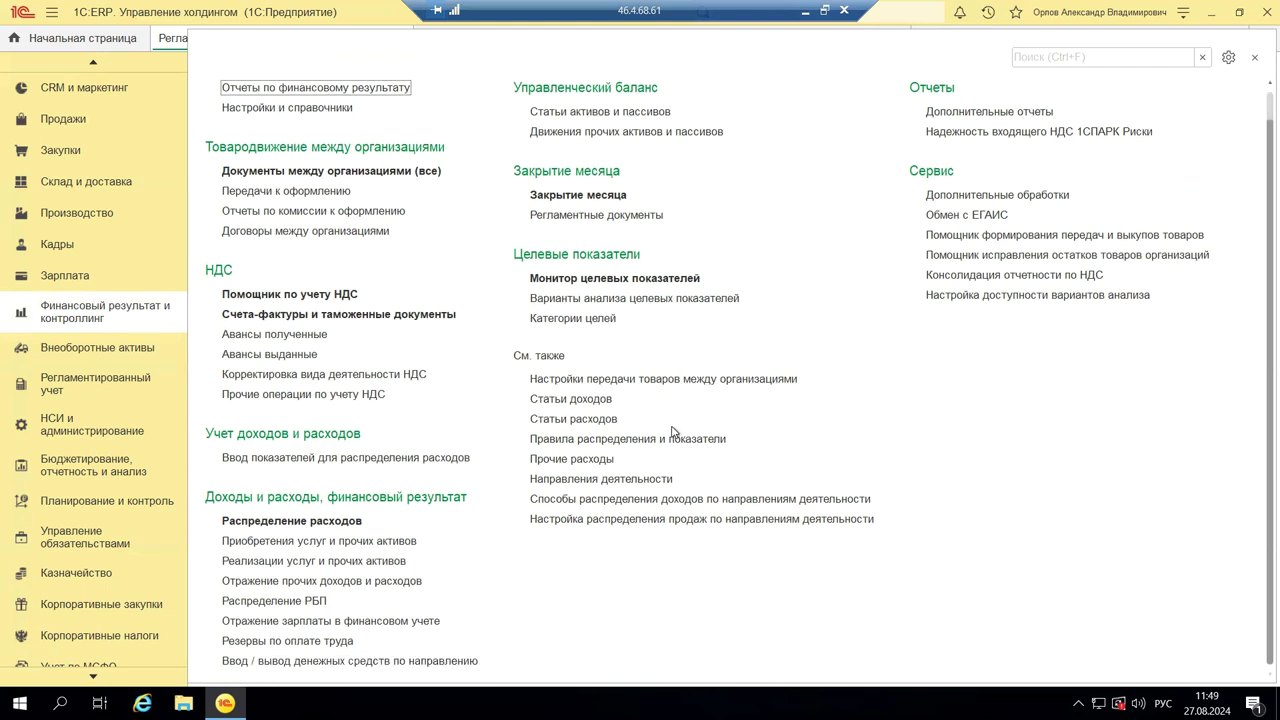
left_click(621, 220)
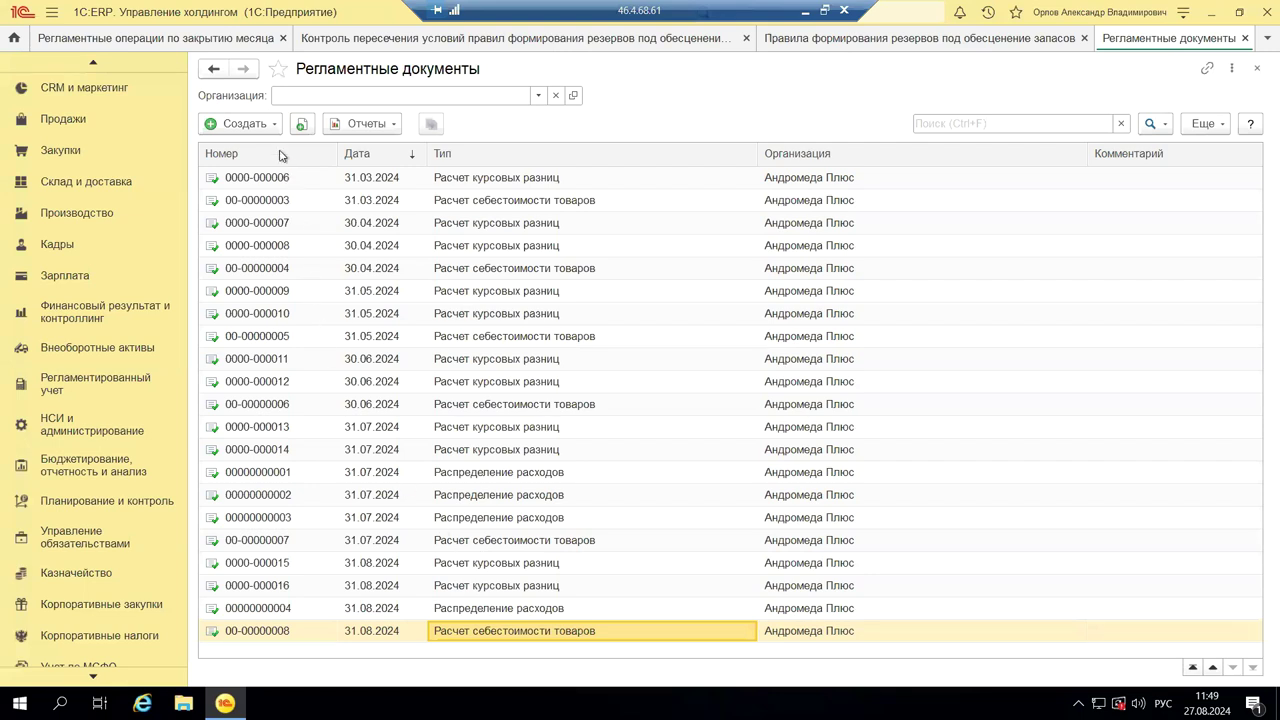
left_click(256, 124)
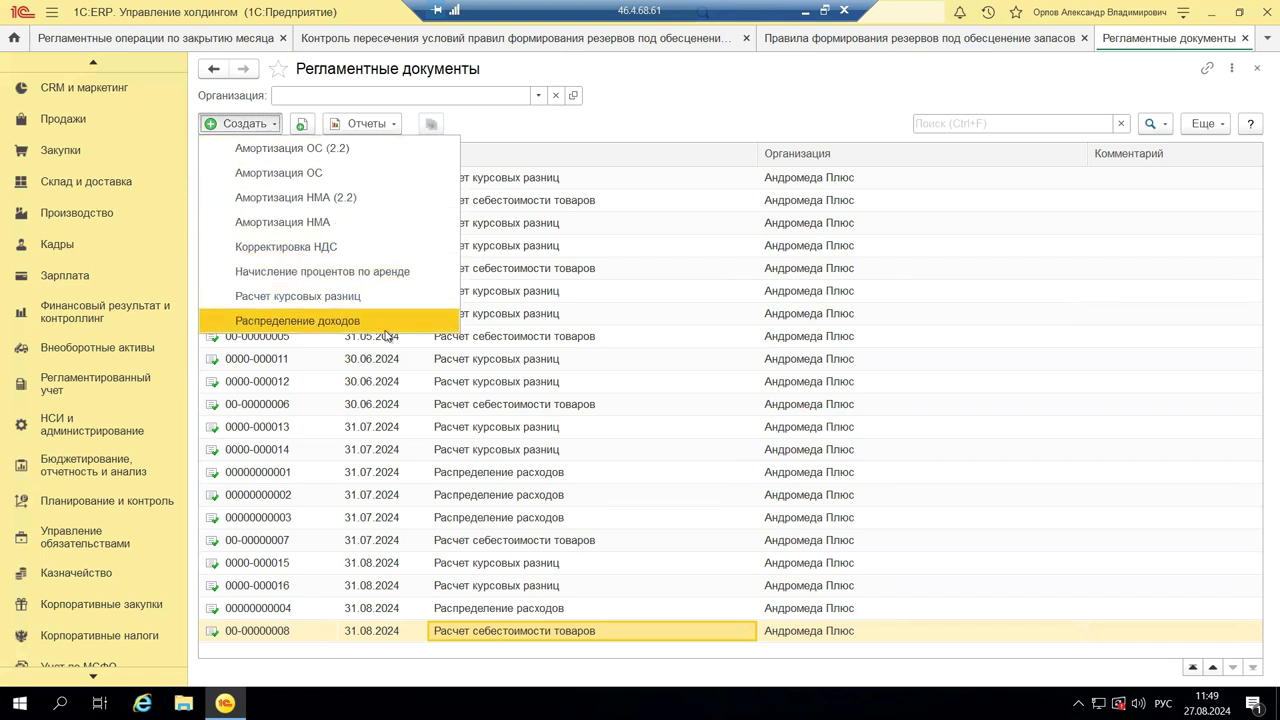
left_click(609, 345)
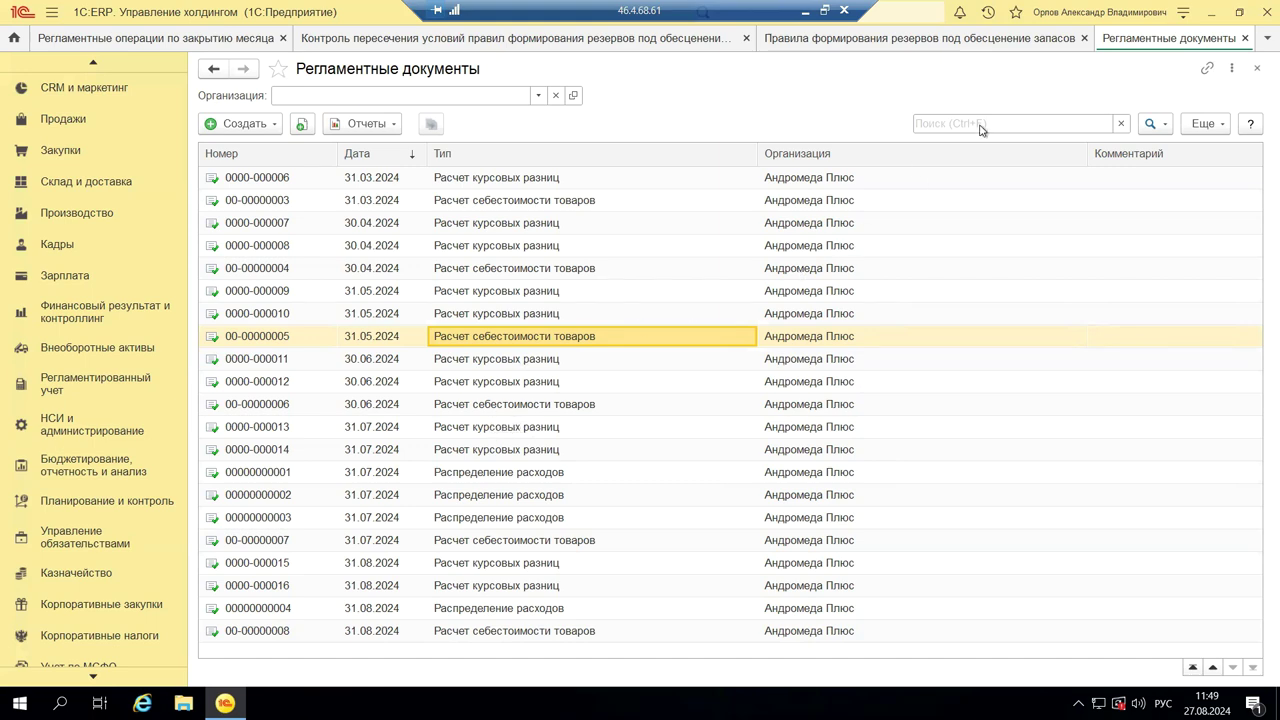
left_click(1258, 69)
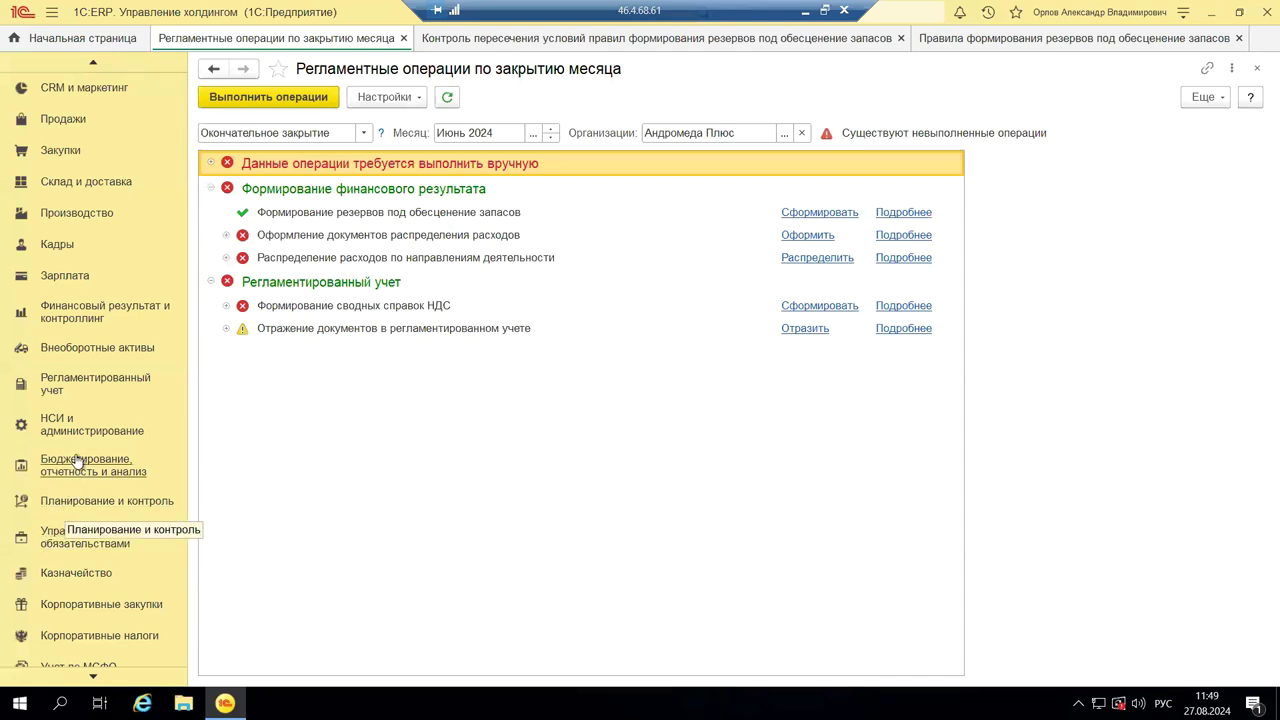
- Look through the Регламентированный учет section, from its reporting and reserve commands down to the Единый налоговый счет group
left_click(106, 383)
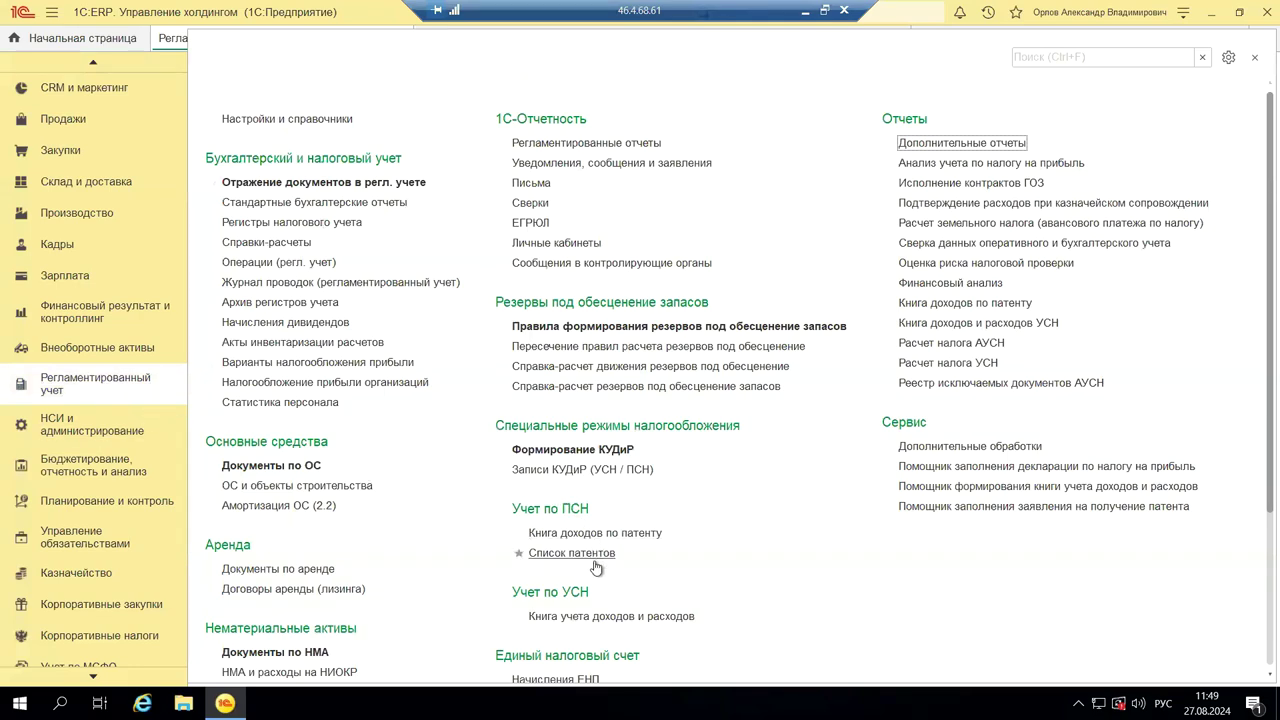
scroll(591, 577, "down", 3)
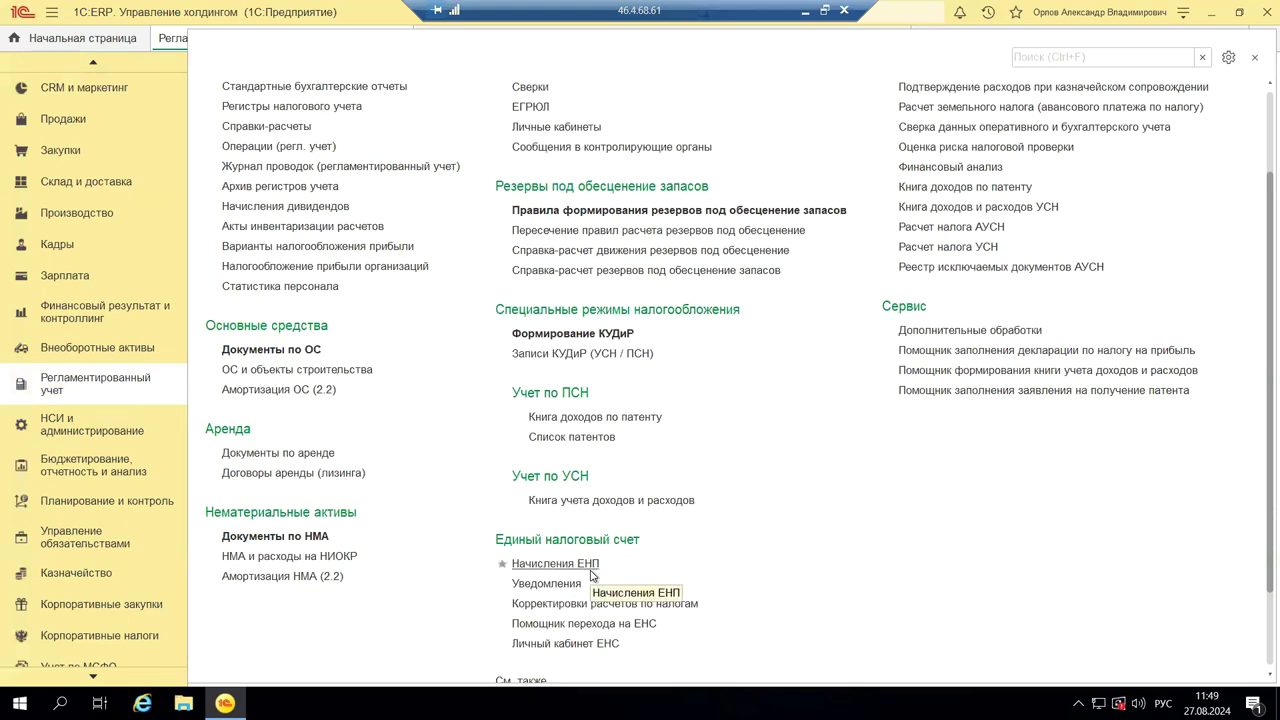
scroll(593, 577, "up", 3)
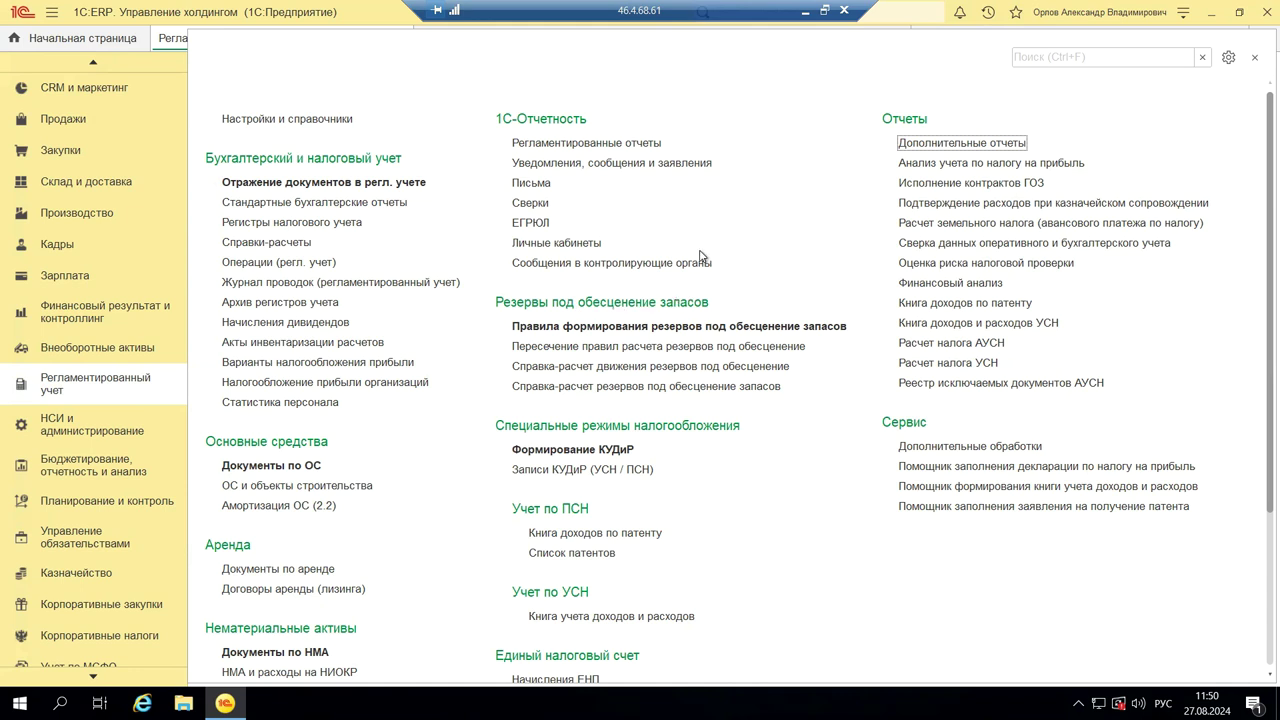
- Open Регламентированные отчеты, dismissing the internet support login and the 1С-Отчетность promotional window
left_click(547, 146)
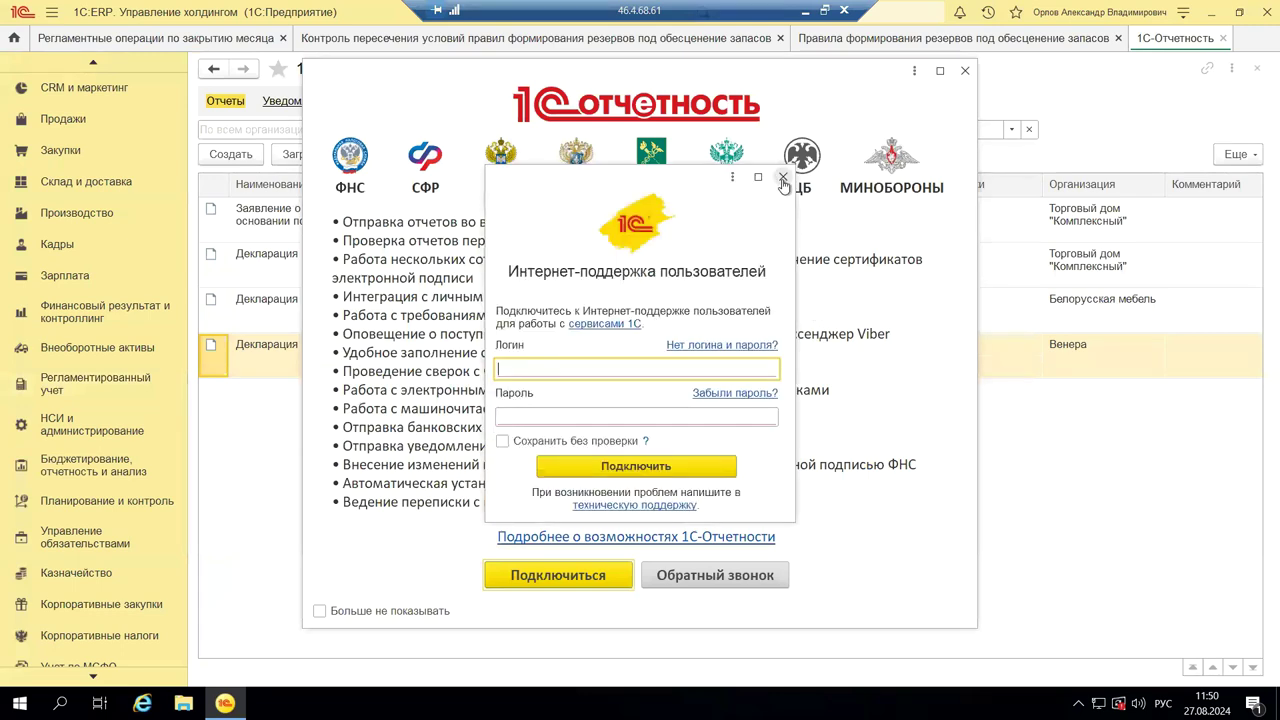
left_click(783, 180)
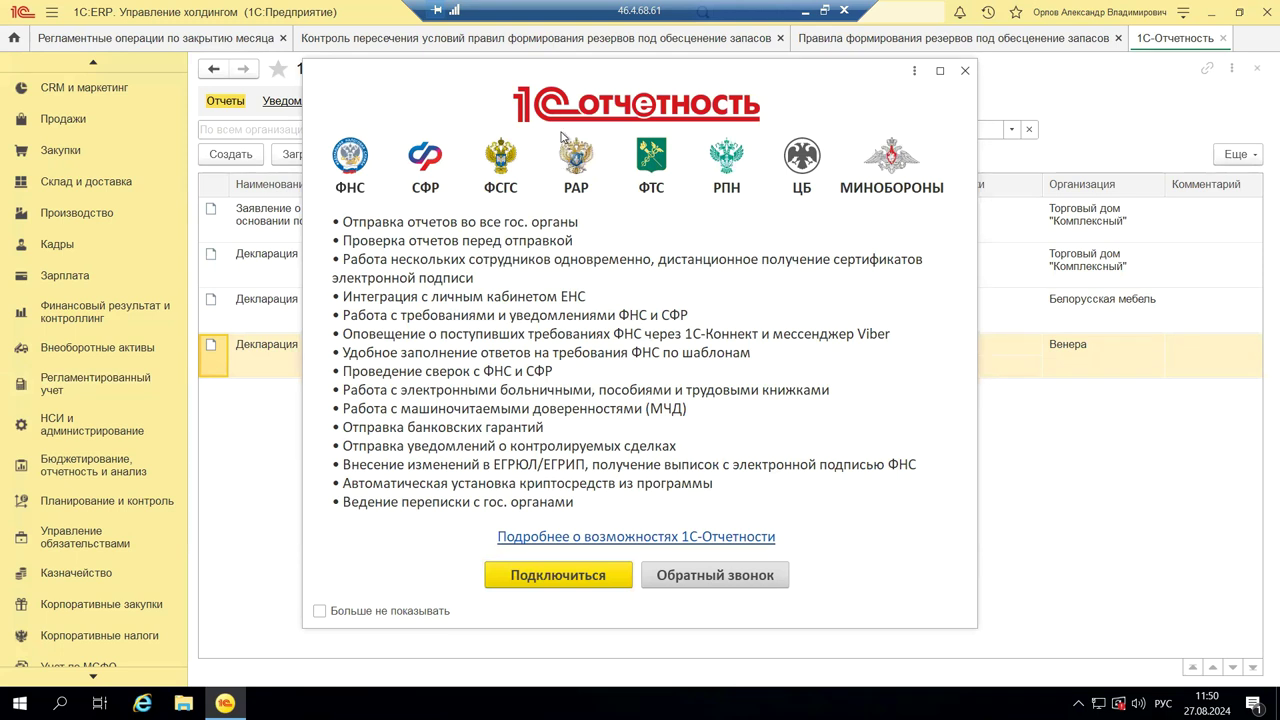
left_click(70, 392)
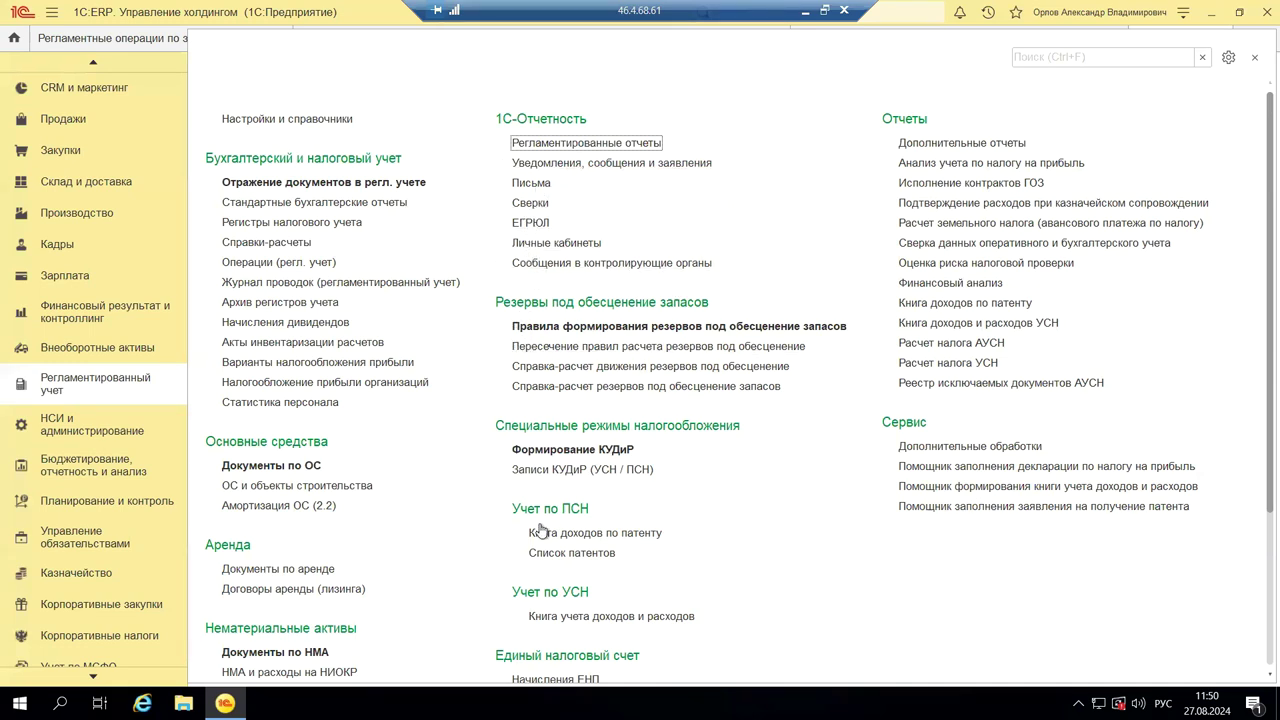
left_click(1259, 59)
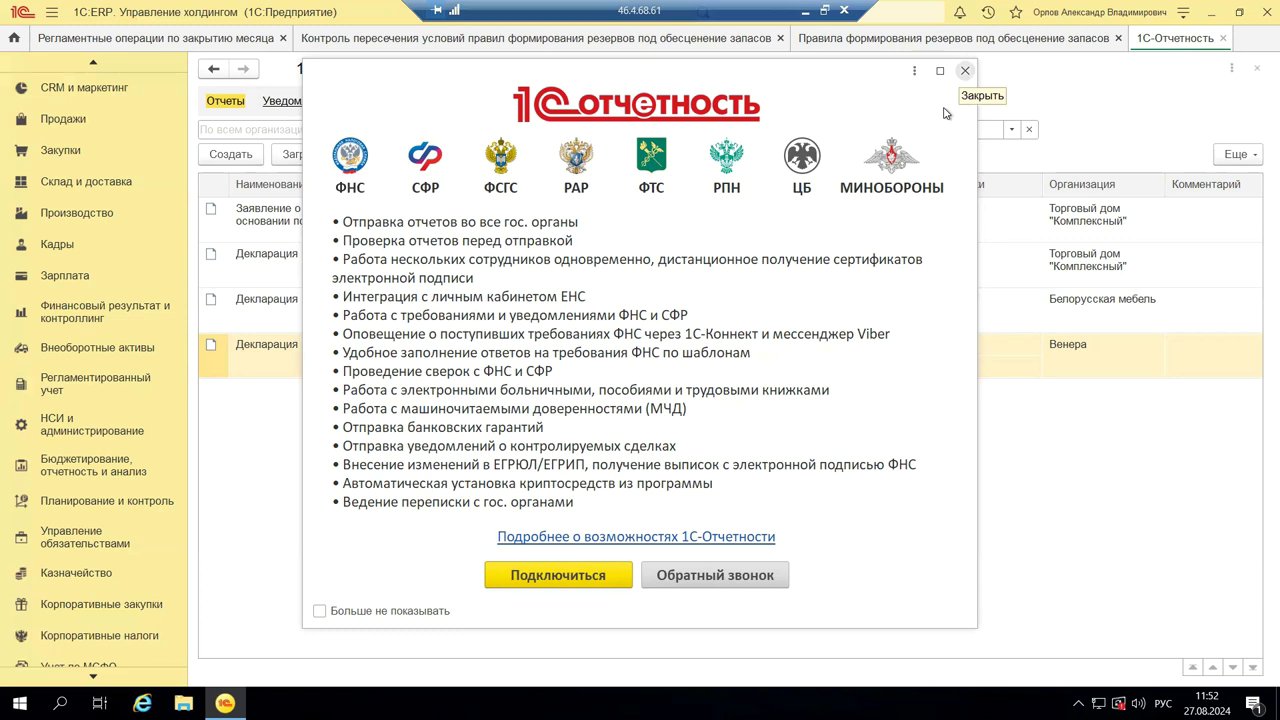
key("Escape")
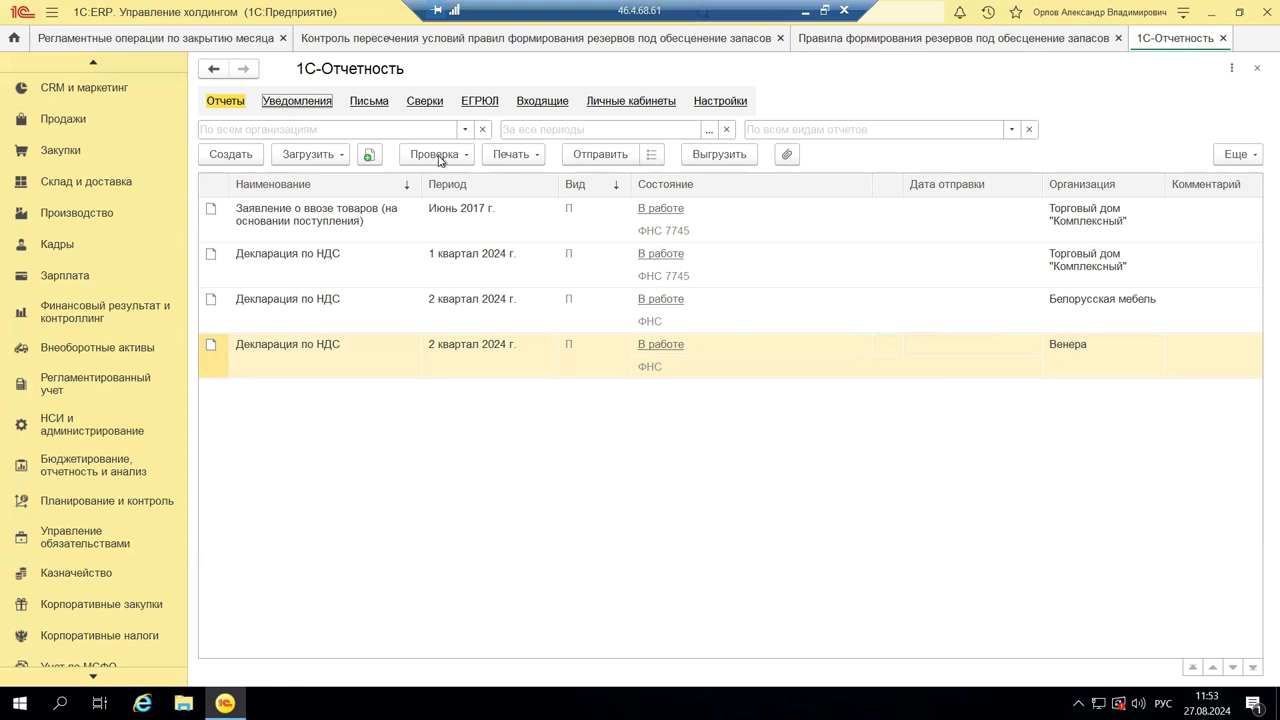
- Open Личные кабинеты in 1С-Отчетность, view the ФНС legal-entity taxpayer account page in the browser, and close the browser
left_click(622, 104)
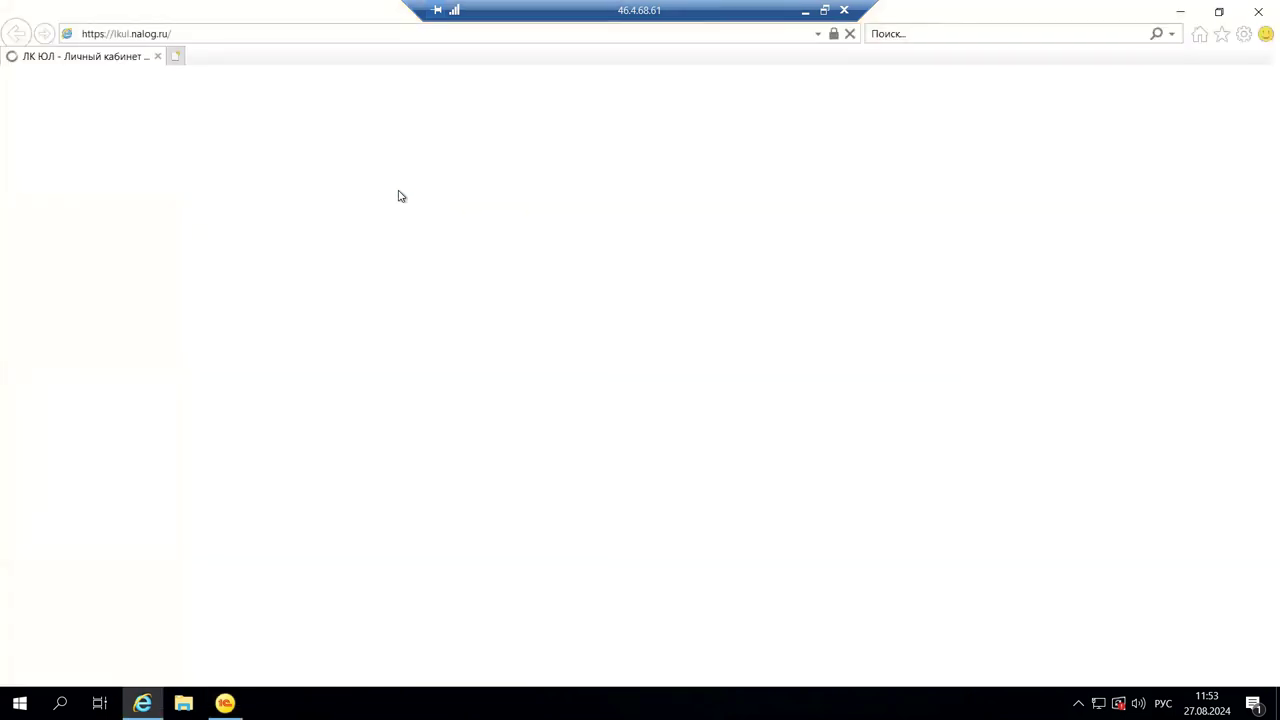
left_click(1258, 14)
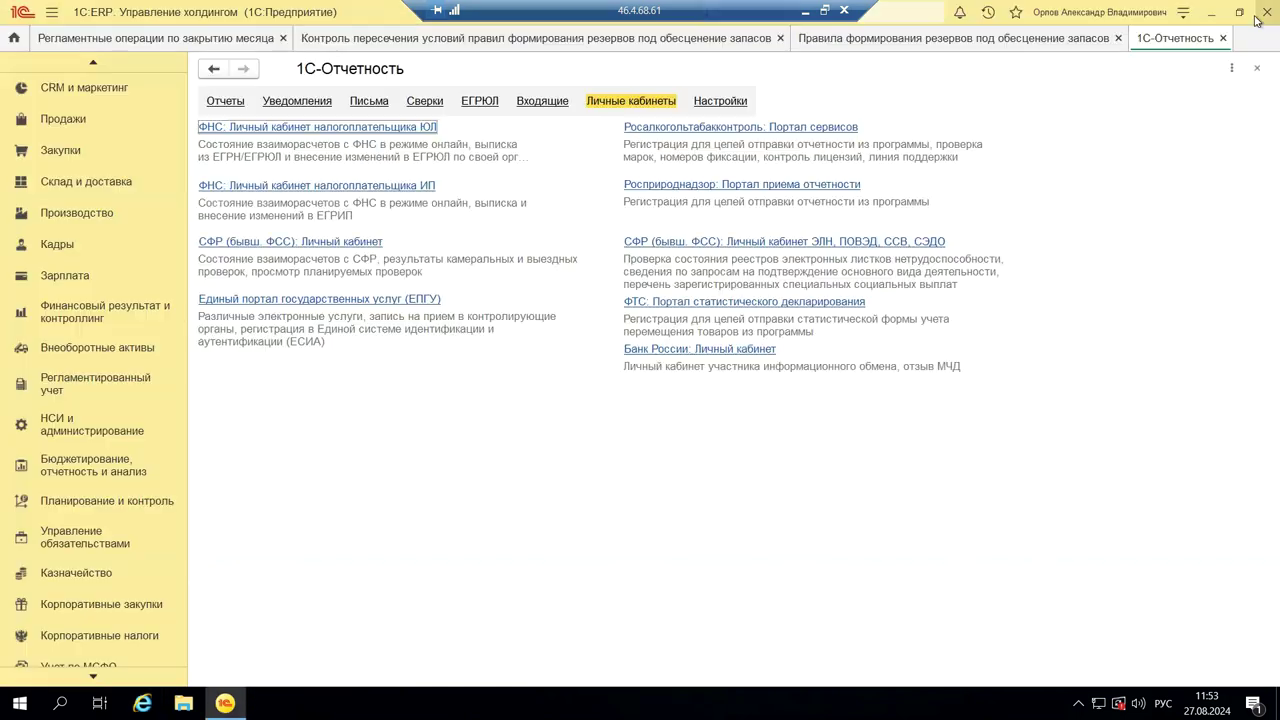